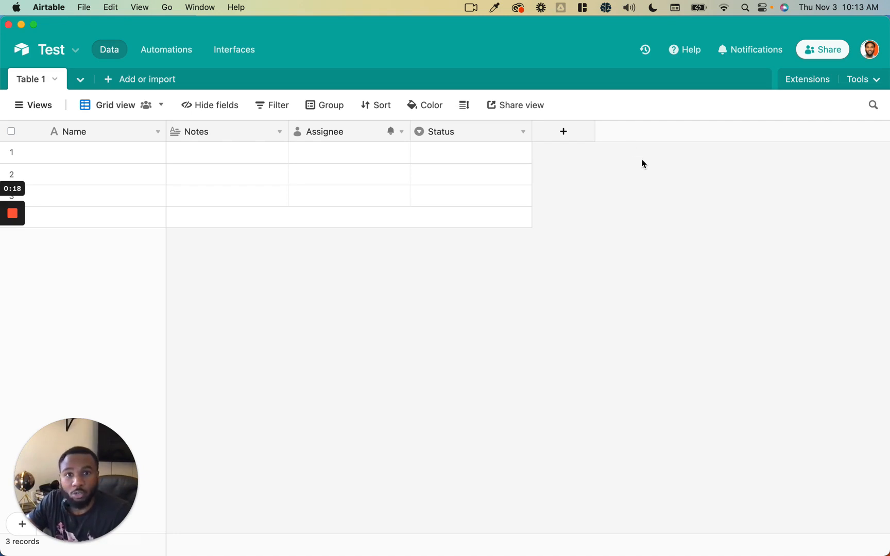
- Start a new link-to-another-record field, then cancel it without creating it
{"action": "left_click", "coordinate": [562, 138]}
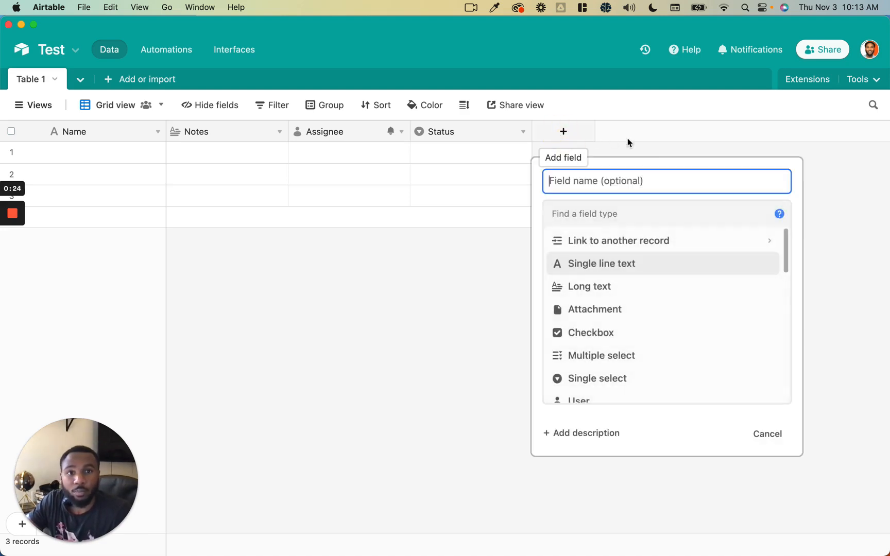
{"action": "left_click", "coordinate": [643, 246]}
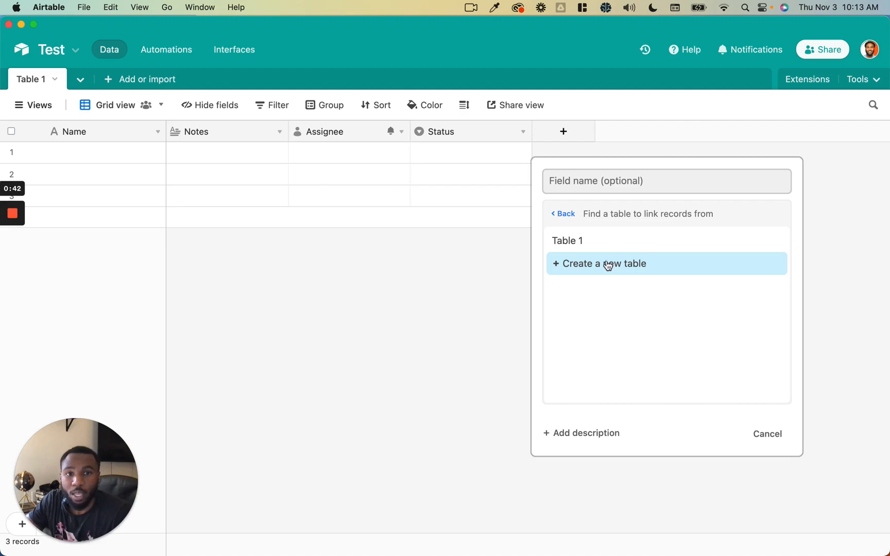
{"action": "left_click", "coordinate": [417, 264]}
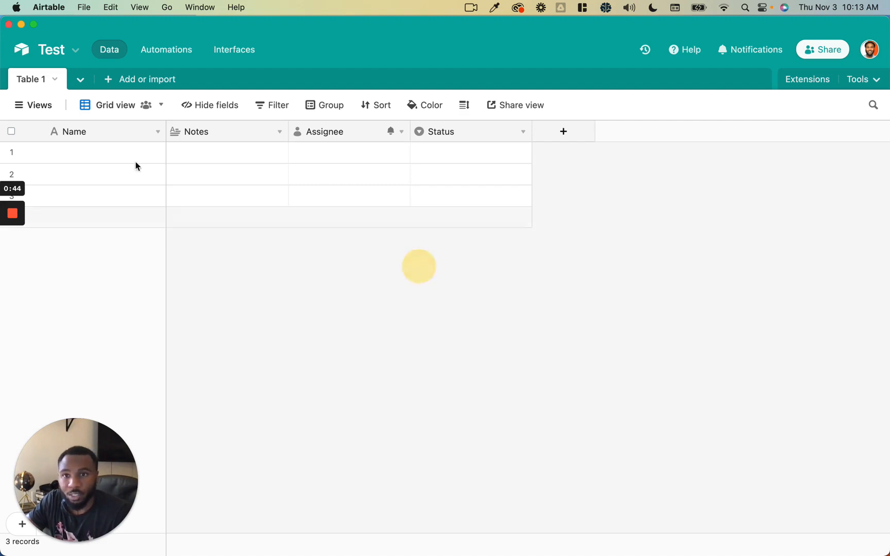
- Rename the Table 1 tab to Projects
{"action": "double_click", "coordinate": [33, 82]}
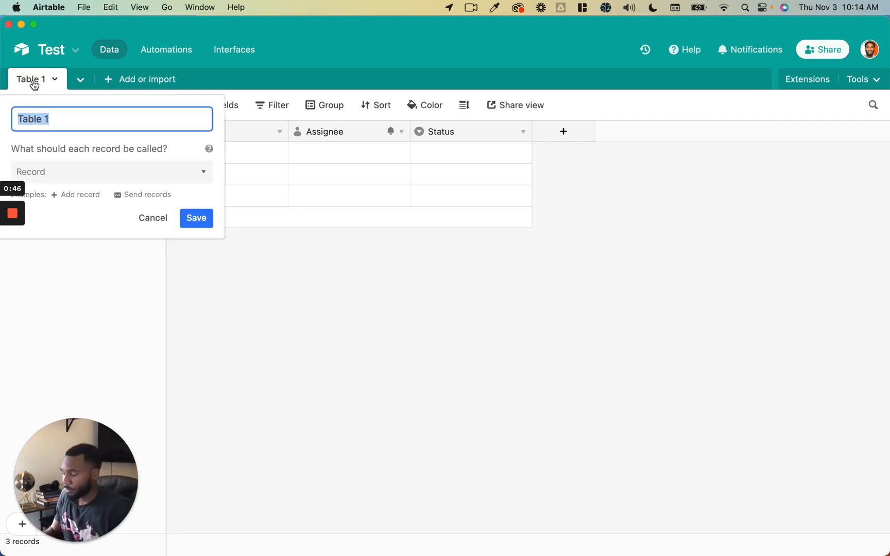
{"action": "type", "text": "Projects"}
{"action": "key", "text": "Return"}
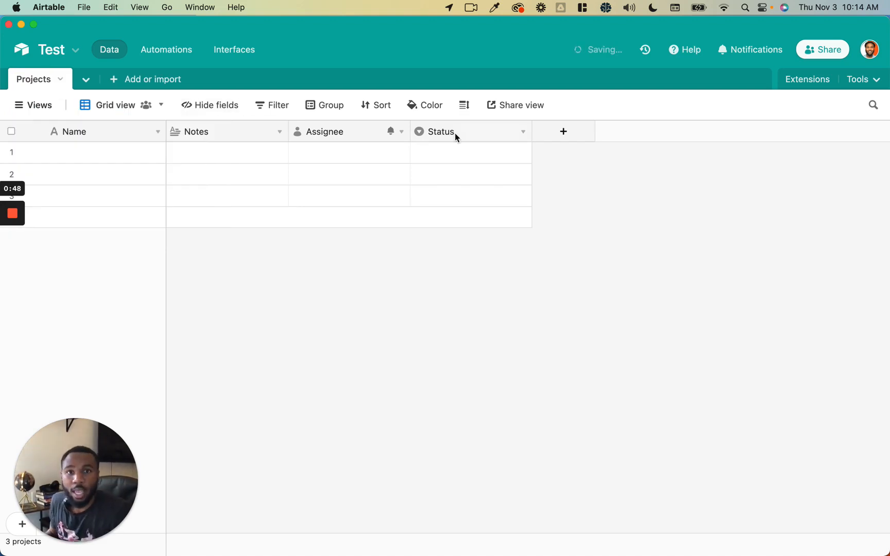
- Create an empty table named Clients and return to the Projects table
{"action": "left_click", "coordinate": [142, 83]}
{"action": "left_click", "coordinate": [171, 114]}
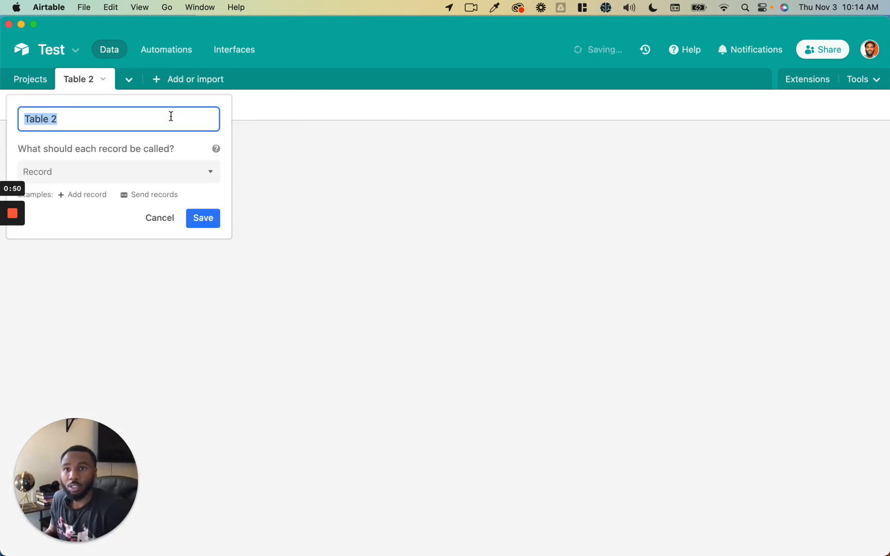
{"action": "type", "text": "Clients"}
{"action": "left_click", "coordinate": [203, 217]}
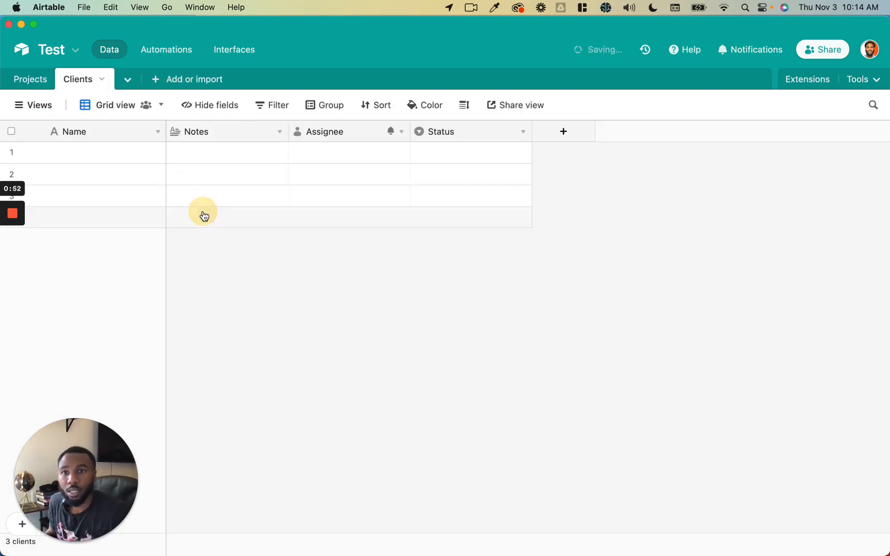
{"action": "left_click", "coordinate": [26, 79]}
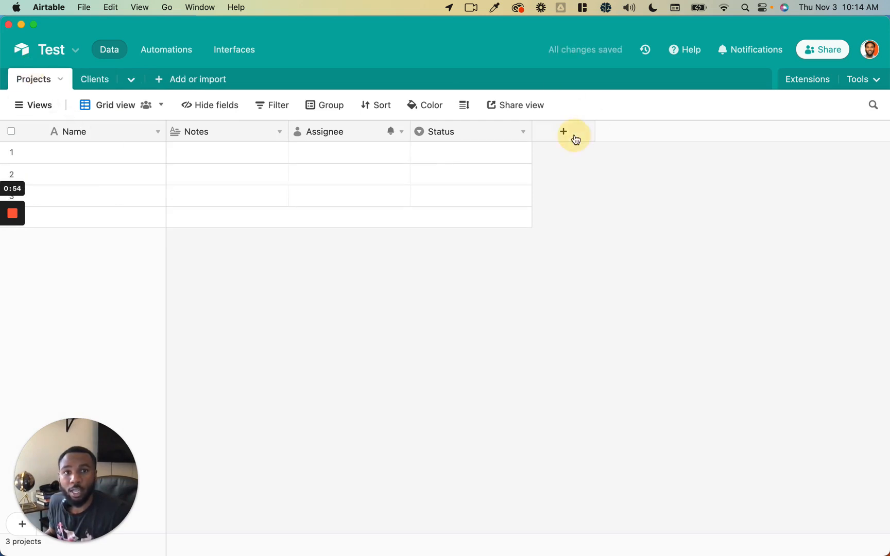
- Create a Client field in Projects that links to the Clients table
{"action": "left_click", "coordinate": [576, 139]}
{"action": "type", "text": "Client"}
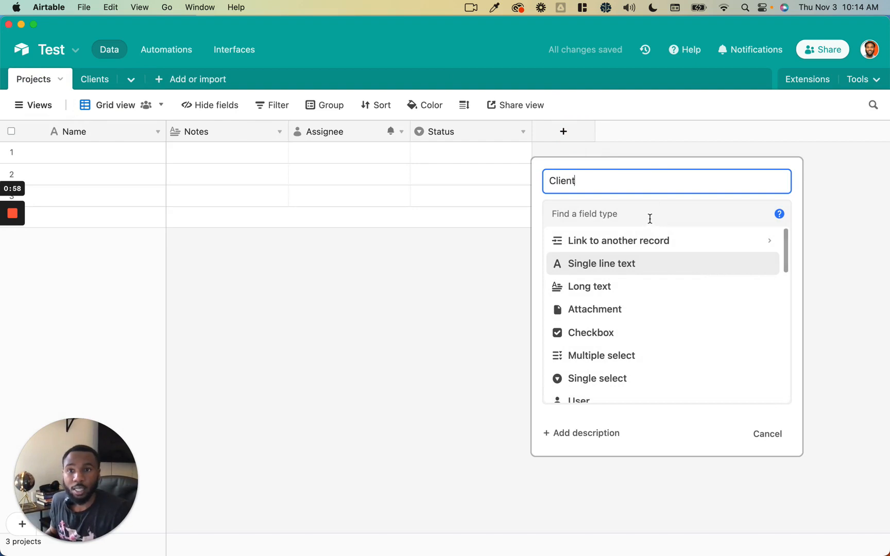
{"action": "left_click", "coordinate": [647, 240]}
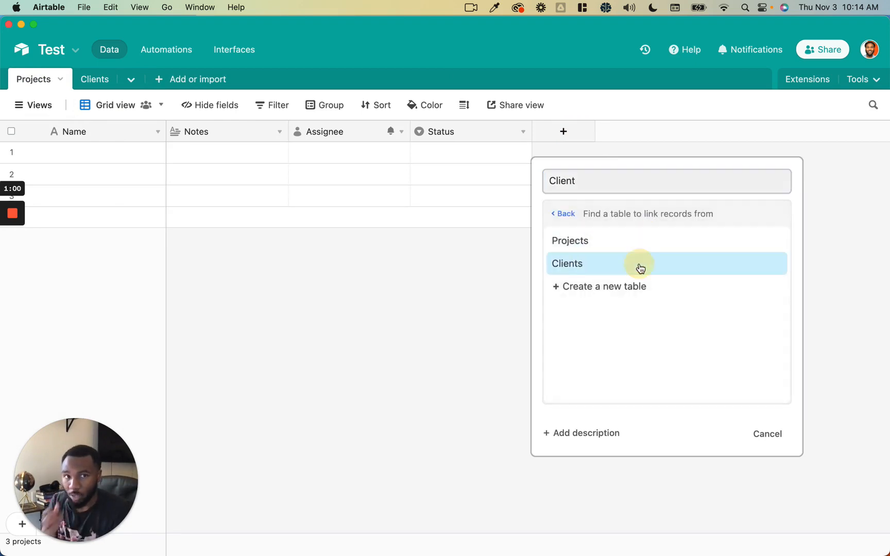
{"action": "left_click", "coordinate": [641, 268]}
{"action": "left_click", "coordinate": [761, 306]}
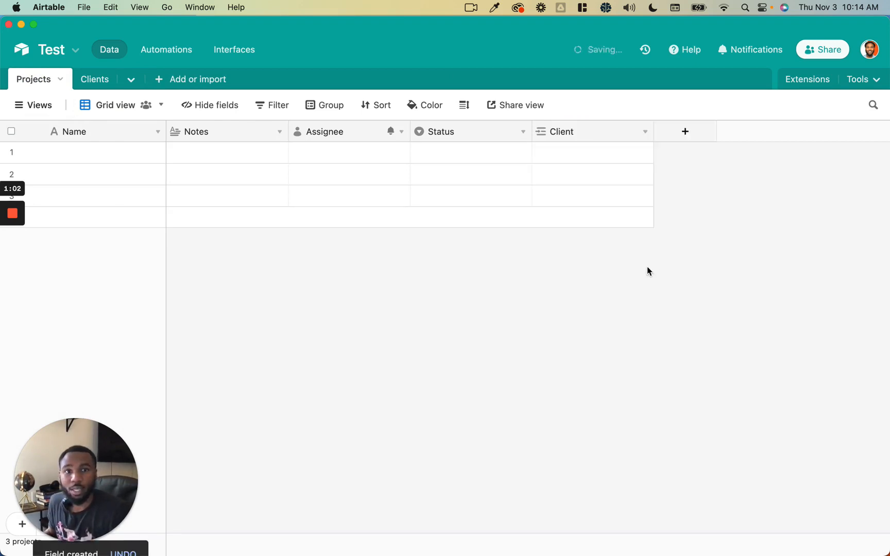
- Link the first project to a newly added client named Client 1
{"action": "left_click", "coordinate": [564, 155]}
{"action": "type", "text": "Client 1"}
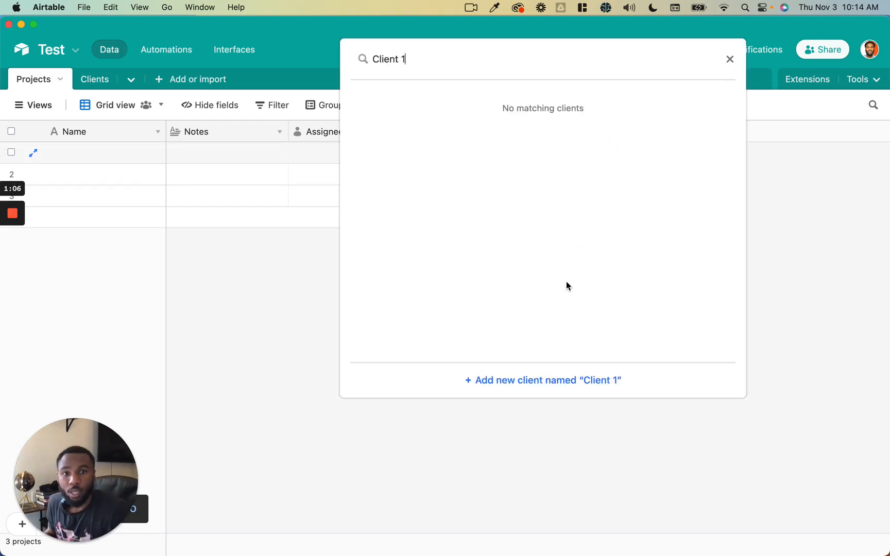
{"action": "left_click", "coordinate": [421, 66]}
{"action": "triple_click", "coordinate": [420, 66]}
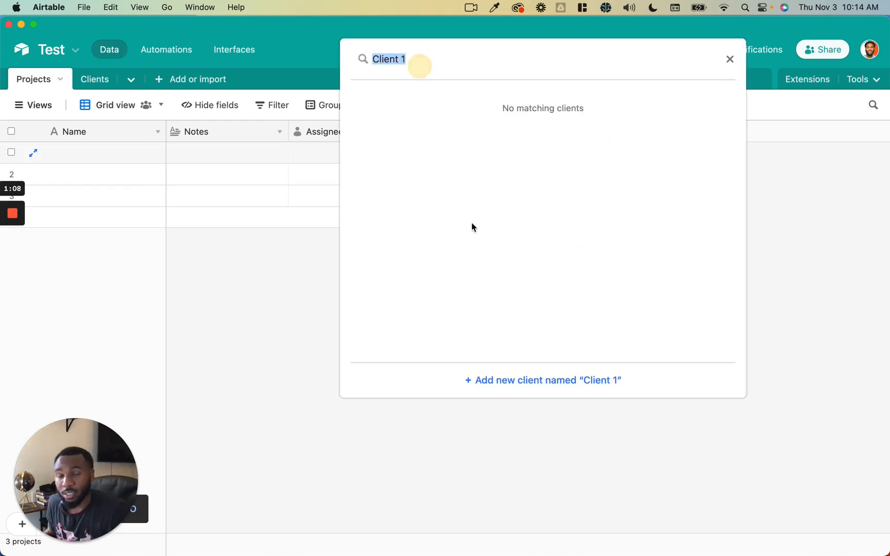
{"action": "left_click", "coordinate": [520, 379]}
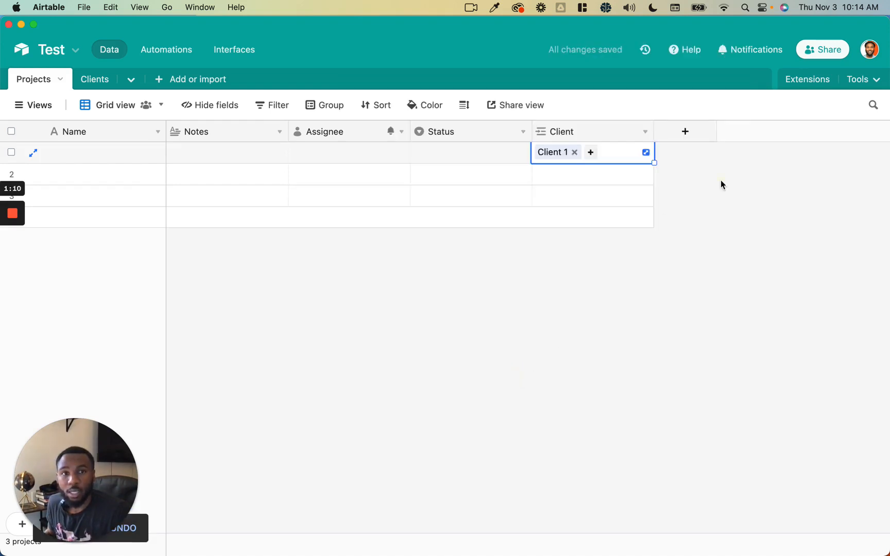
{"action": "left_click", "coordinate": [721, 181]}
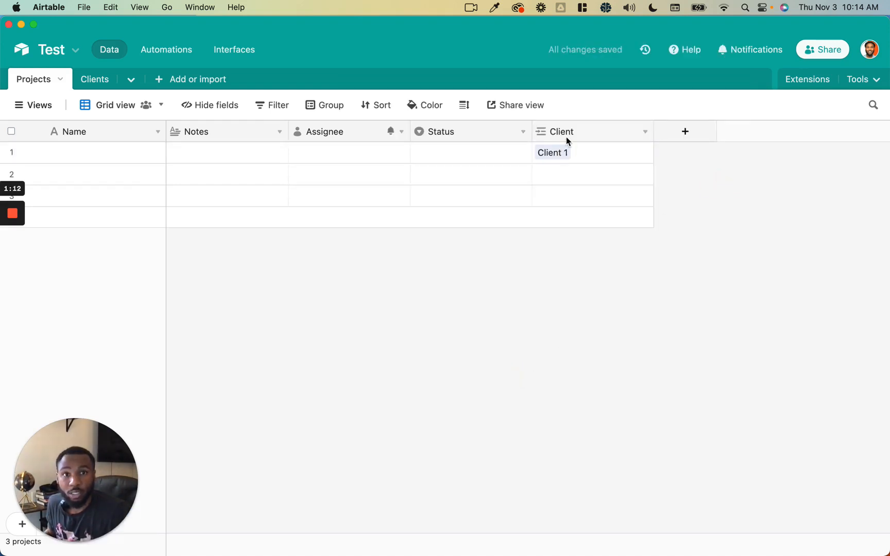
{"action": "left_click", "coordinate": [93, 82]}
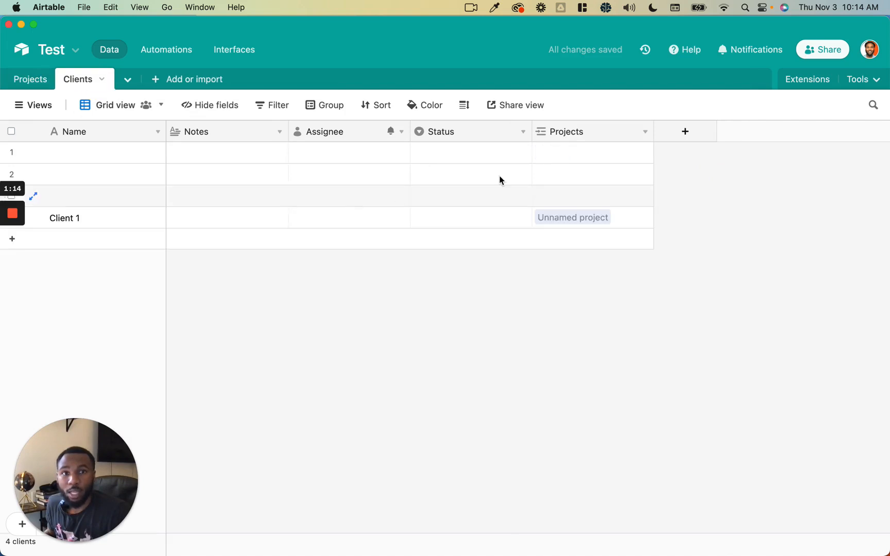
{"action": "left_click", "coordinate": [585, 216]}
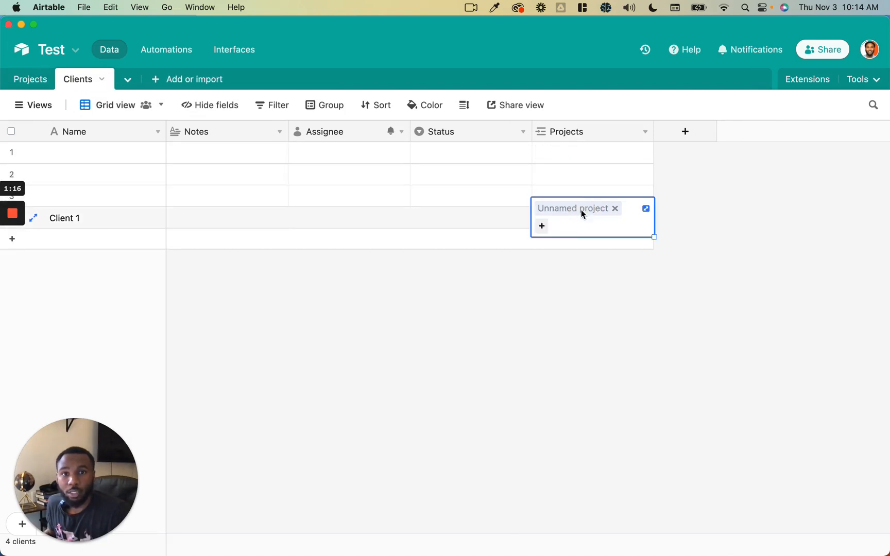
{"action": "left_click", "coordinate": [582, 209]}
{"action": "left_click", "coordinate": [421, 80]}
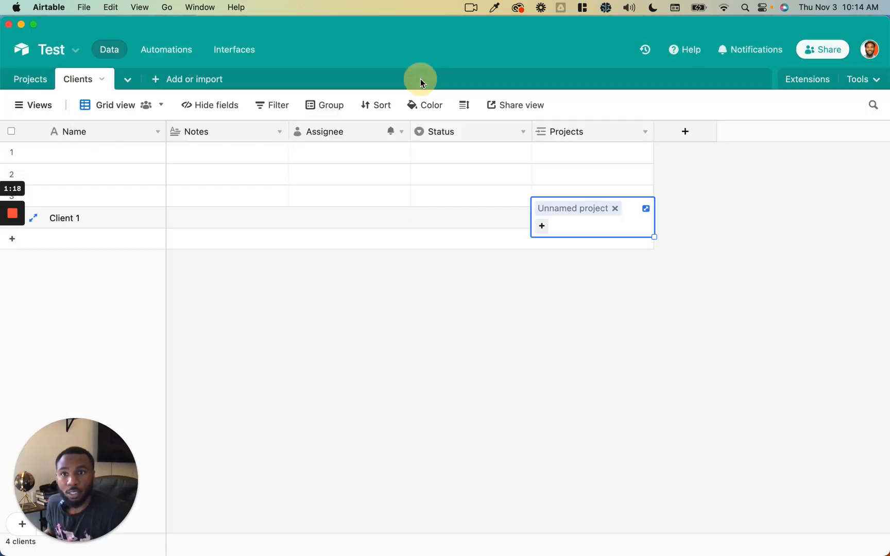
{"action": "left_click", "coordinate": [503, 223]}
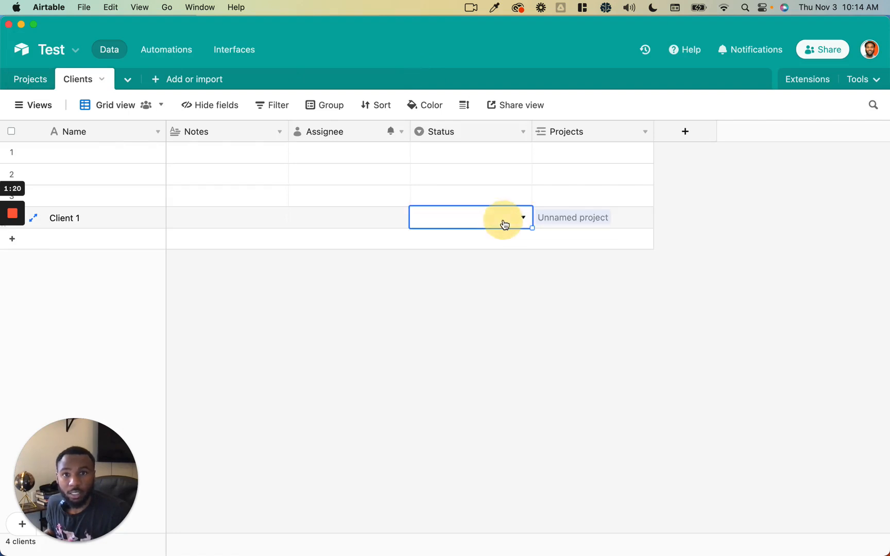
{"action": "left_click", "coordinate": [43, 84]}
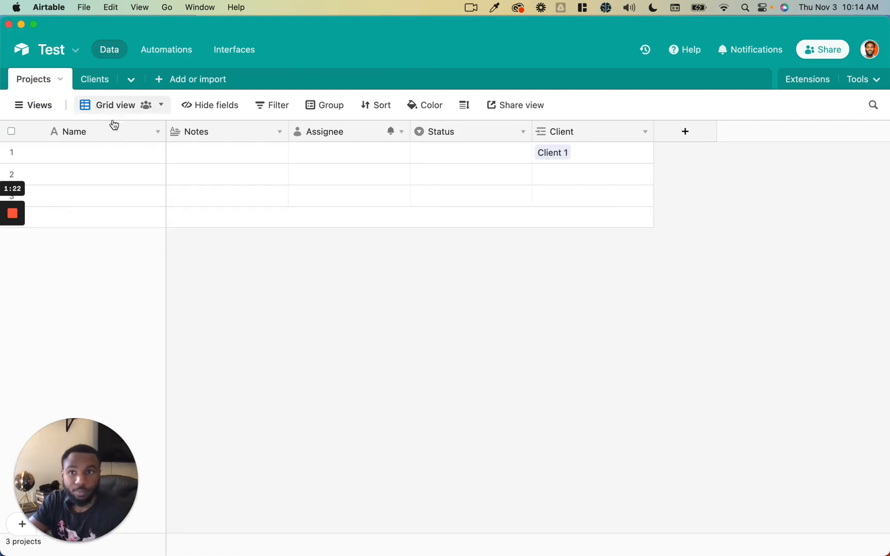
{"action": "left_click", "coordinate": [667, 240]}
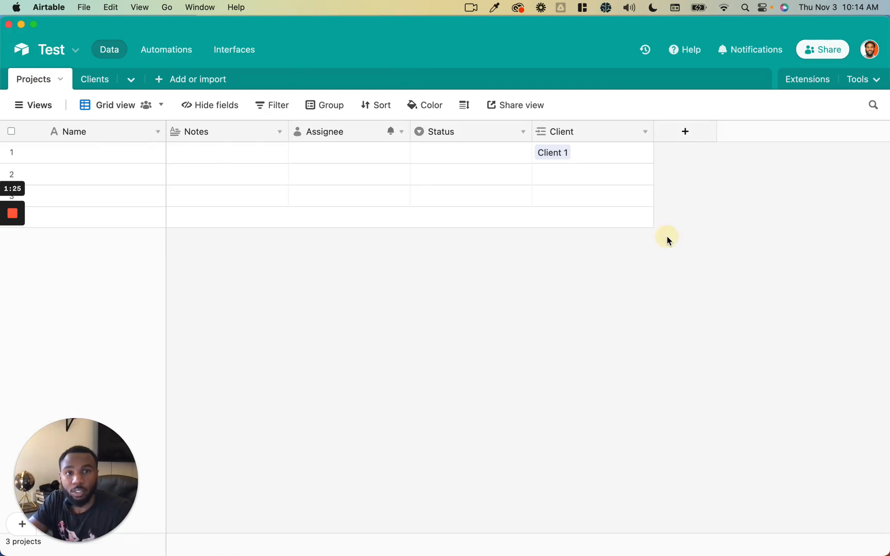
- Start a Single line text field, then abandon it without creating it
{"action": "left_click", "coordinate": [684, 138]}
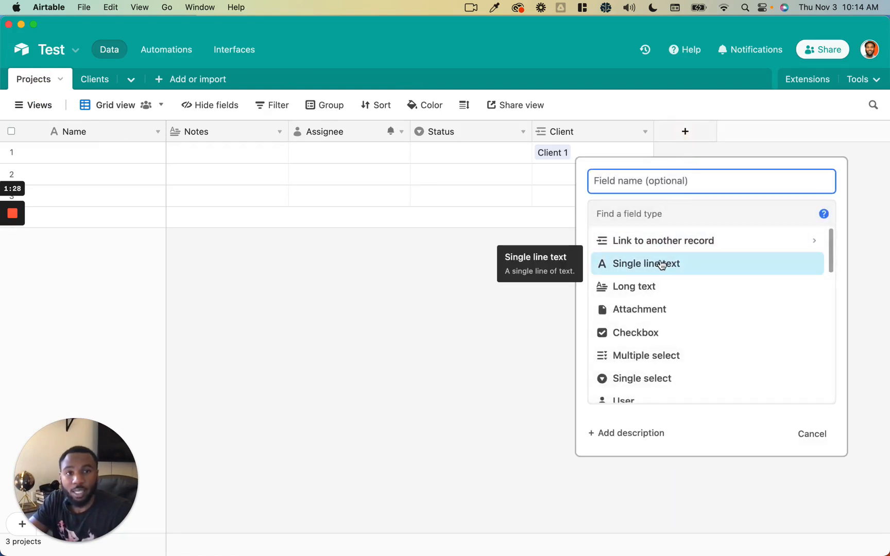
{"action": "left_click", "coordinate": [662, 264]}
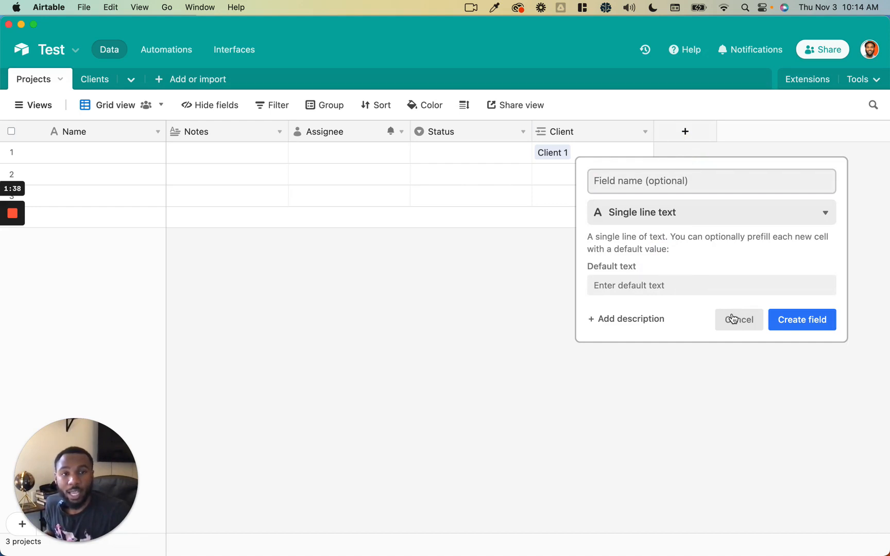
{"action": "left_click", "coordinate": [488, 205]}
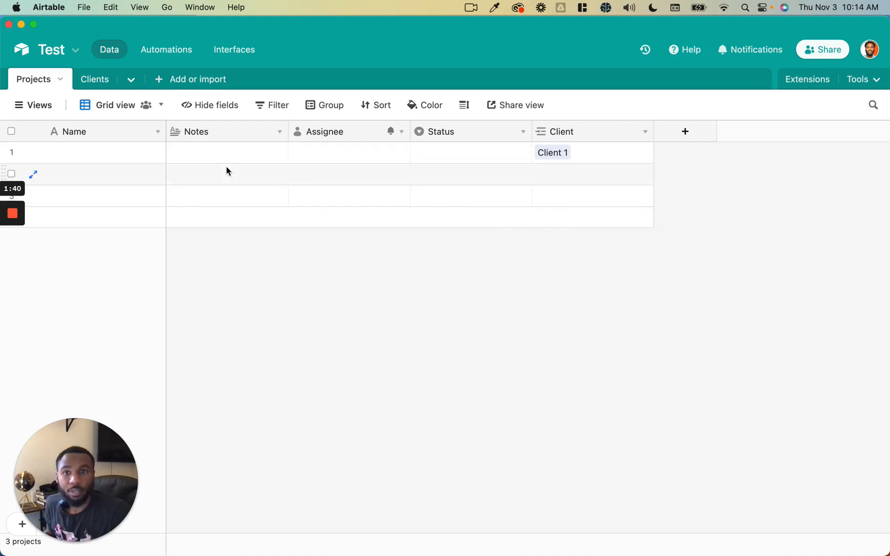
- Click through row 1's Name and Notes cells, opening and then closing the expanded Notes editor
{"action": "left_click", "coordinate": [130, 150]}
{"action": "left_click", "coordinate": [119, 153]}
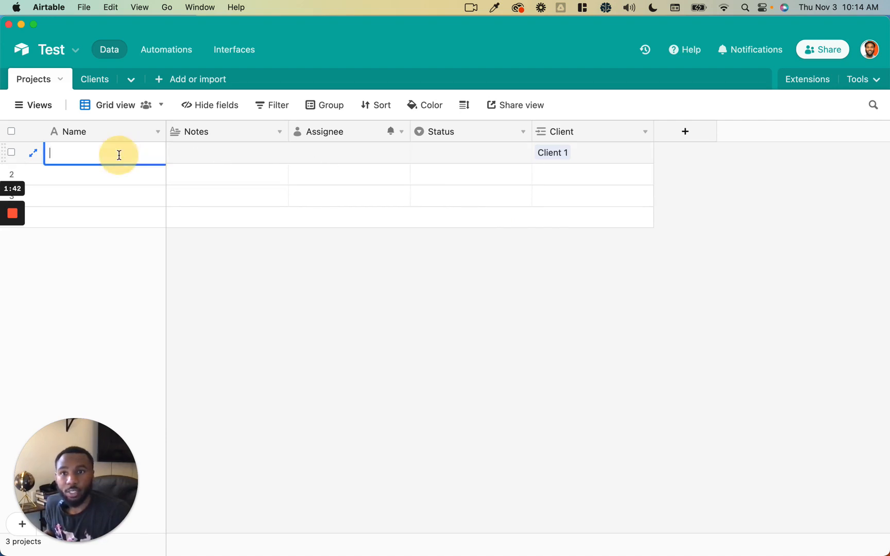
{"action": "left_click", "coordinate": [177, 154]}
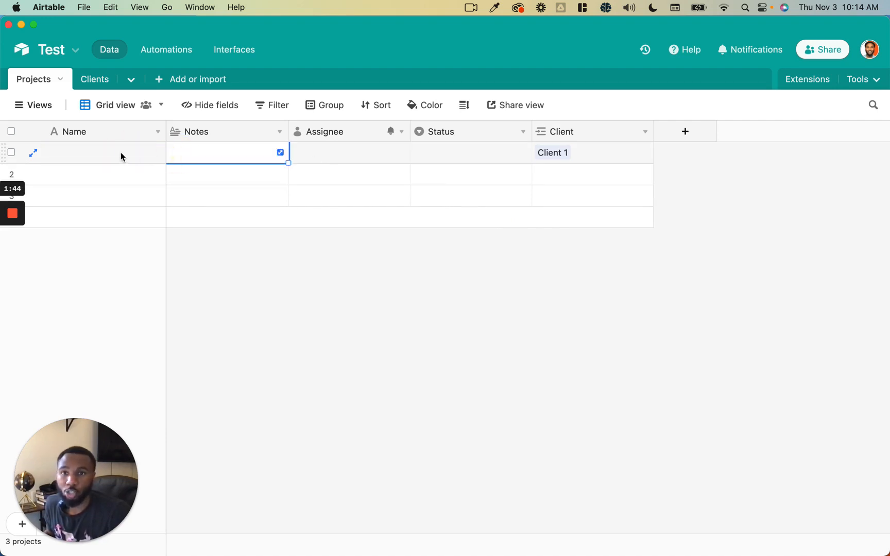
{"action": "left_click", "coordinate": [121, 153]}
{"action": "left_click", "coordinate": [120, 154]}
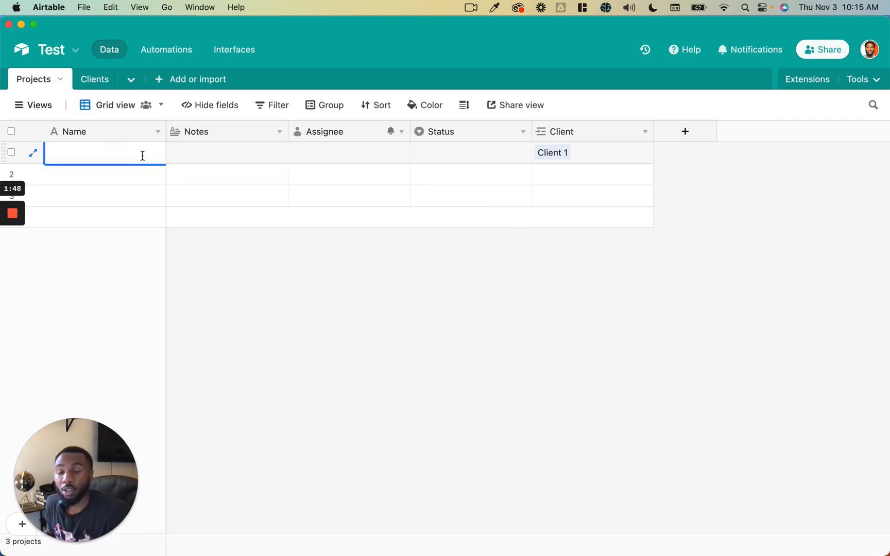
{"action": "left_click", "coordinate": [134, 156]}
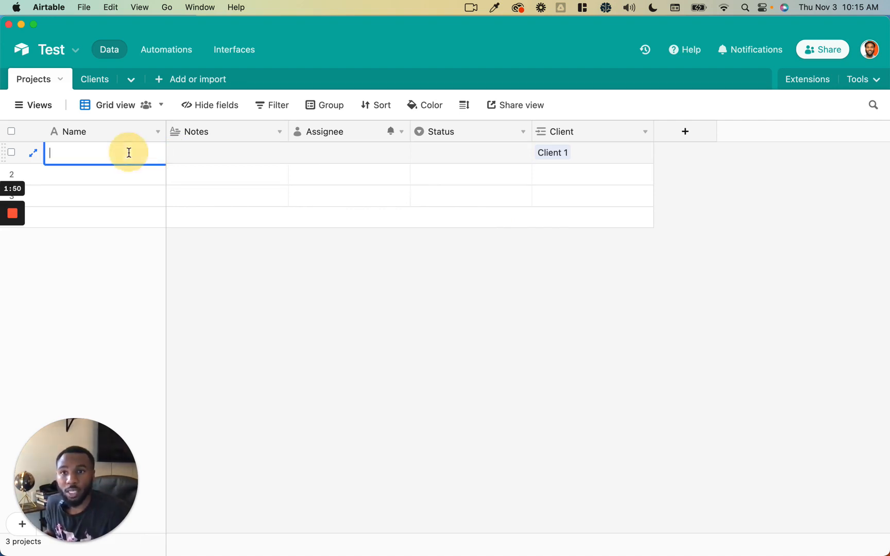
{"action": "left_click", "coordinate": [234, 158]}
{"action": "left_click", "coordinate": [252, 160]}
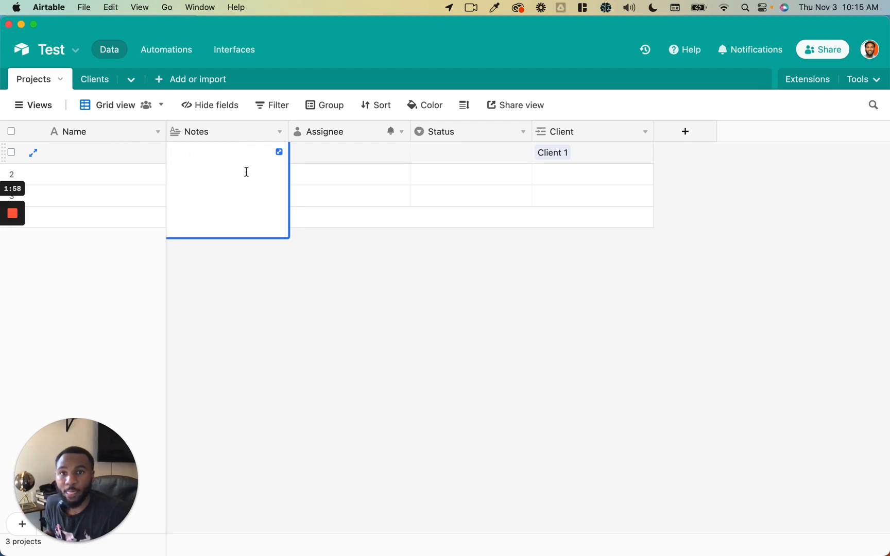
{"action": "left_click", "coordinate": [106, 151]}
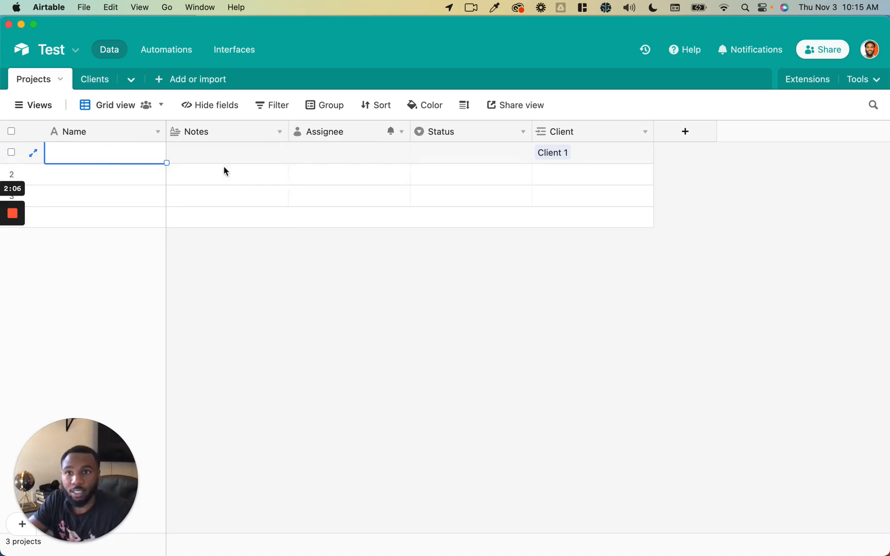
- Create a long text field Notes 2 with rich text formatting enabled
{"action": "left_click", "coordinate": [670, 139]}
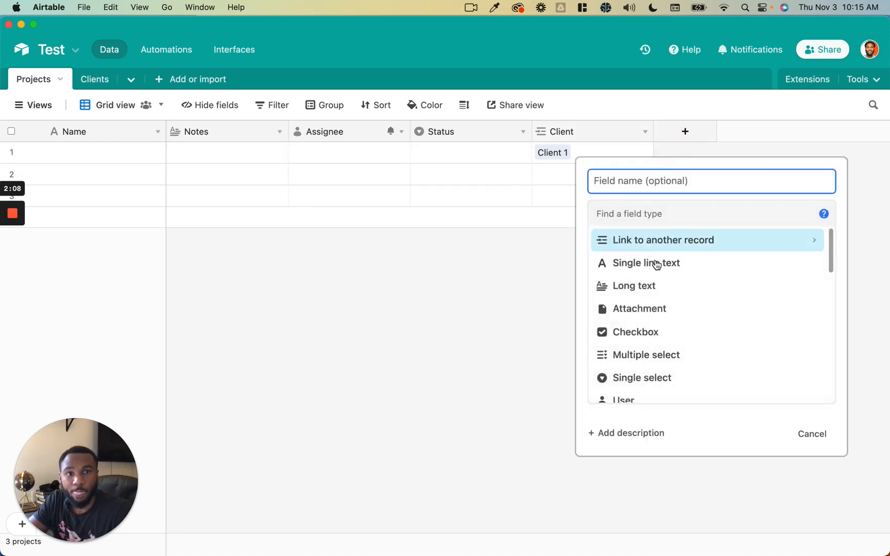
{"action": "scroll", "coordinate": [651, 256], "scroll_direction": "down", "scroll_amount": 1}
{"action": "scroll", "coordinate": [652, 256], "scroll_direction": "down", "scroll_amount": 1}
{"action": "left_click", "coordinate": [651, 252]}
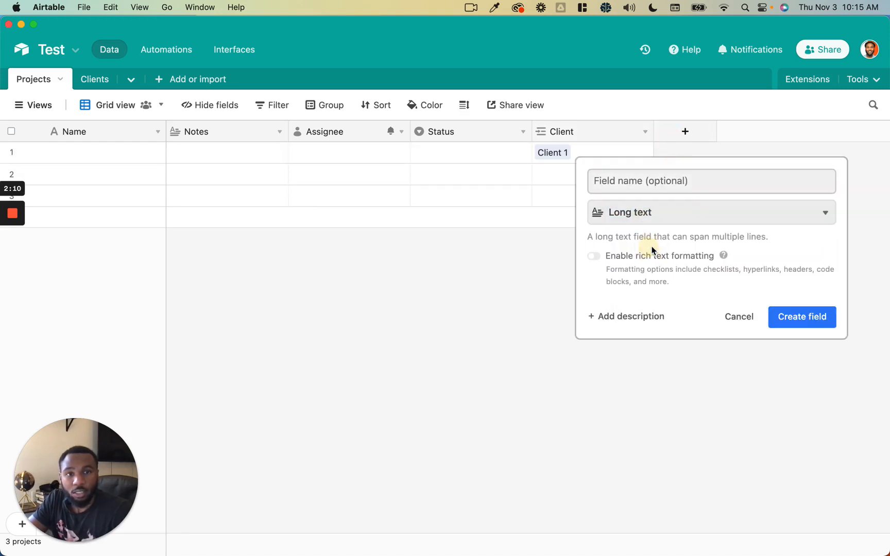
{"action": "left_click", "coordinate": [642, 261]}
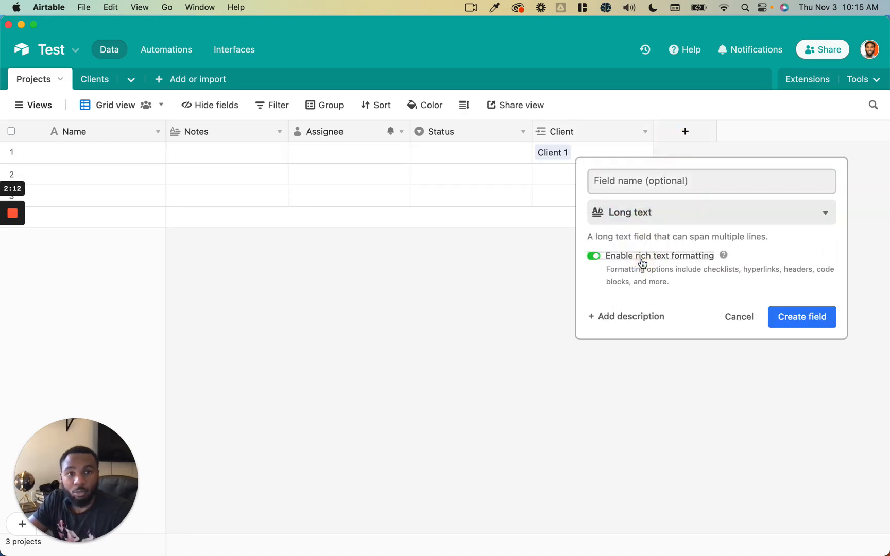
{"action": "double_click", "coordinate": [711, 270]}
{"action": "double_click", "coordinate": [761, 271]}
{"action": "double_click", "coordinate": [790, 269]}
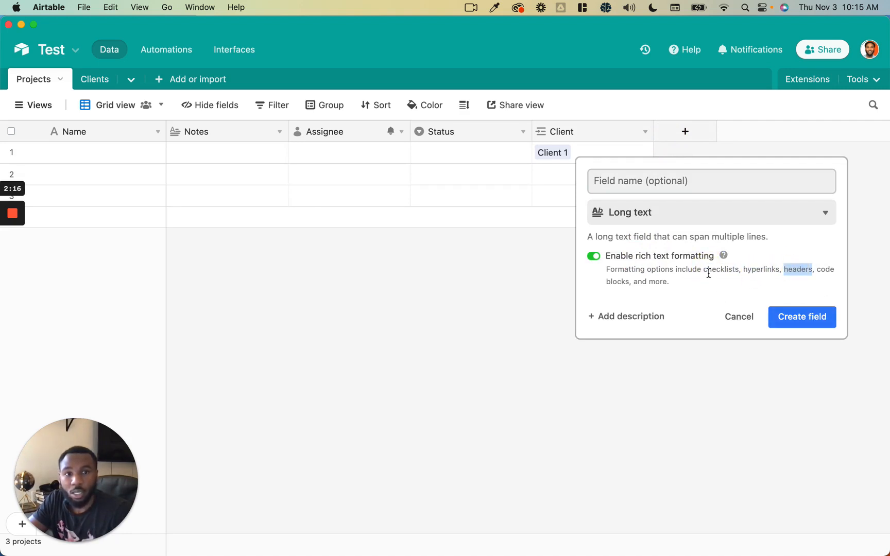
{"action": "left_click", "coordinate": [804, 316]}
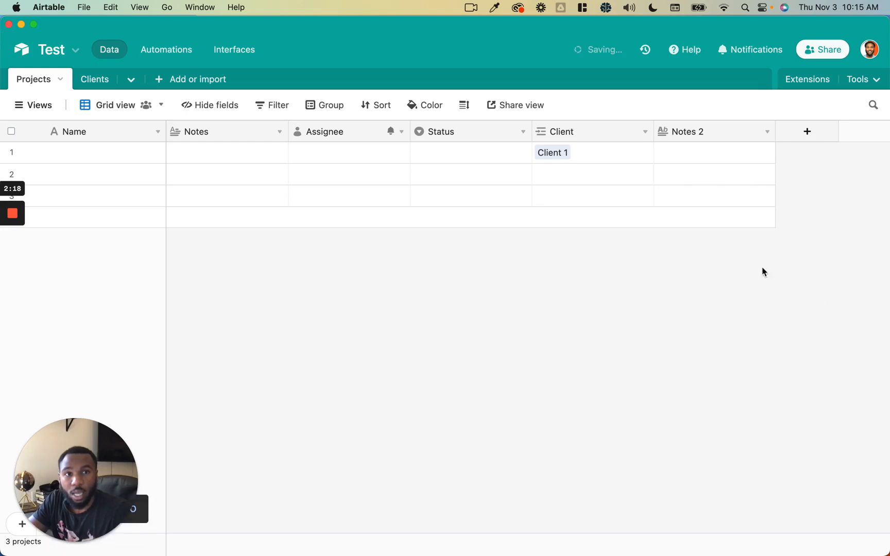
- Open row 1's Notes 2 cell to view the rich text block formats, then close it
{"action": "left_click", "coordinate": [683, 160]}
{"action": "left_click", "coordinate": [683, 157]}
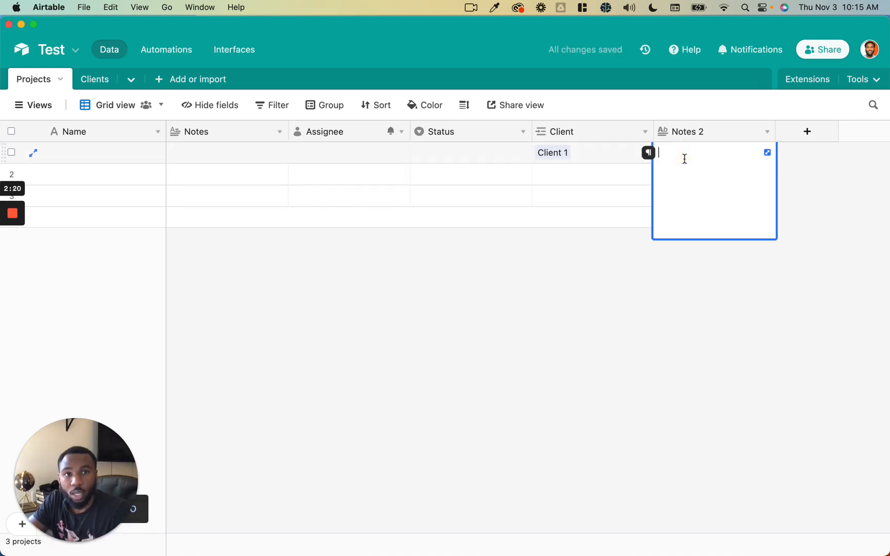
{"action": "left_click", "coordinate": [649, 153]}
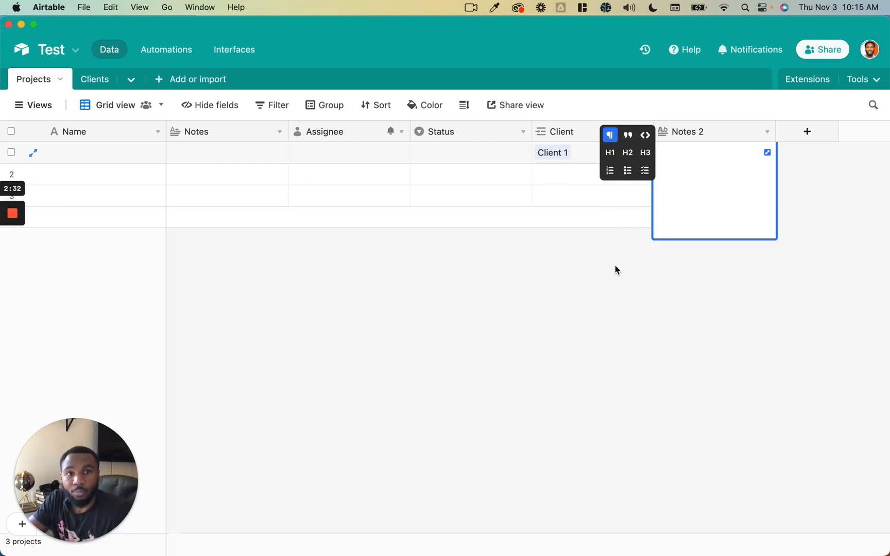
{"action": "left_click", "coordinate": [805, 160]}
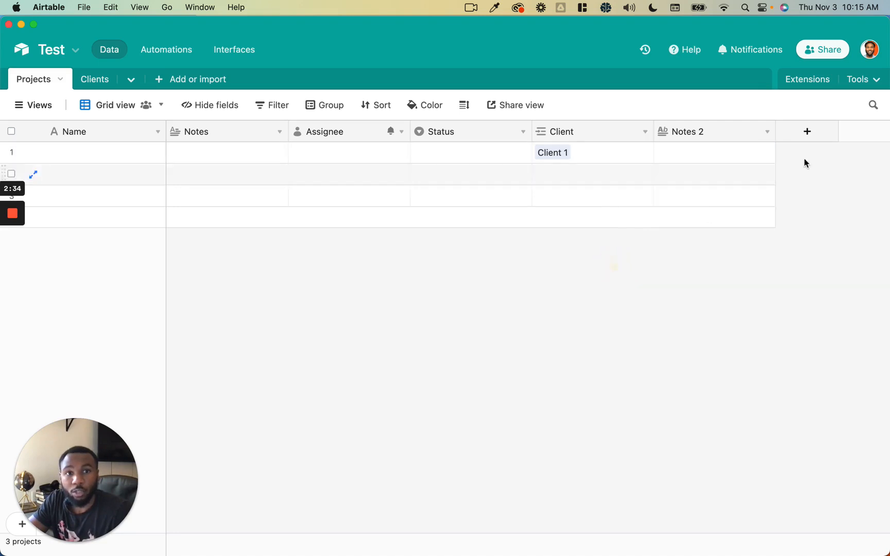
- Add an Attachments field to the Projects table
{"action": "left_click", "coordinate": [809, 135]}
{"action": "scroll", "coordinate": [738, 314], "scroll_direction": "down", "scroll_amount": 2}
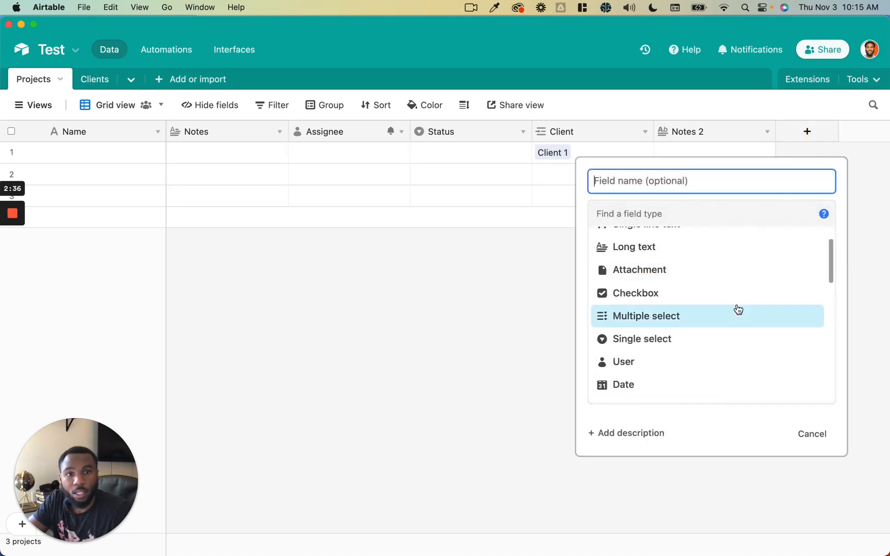
{"action": "left_click", "coordinate": [731, 276]}
{"action": "left_click", "coordinate": [795, 285]}
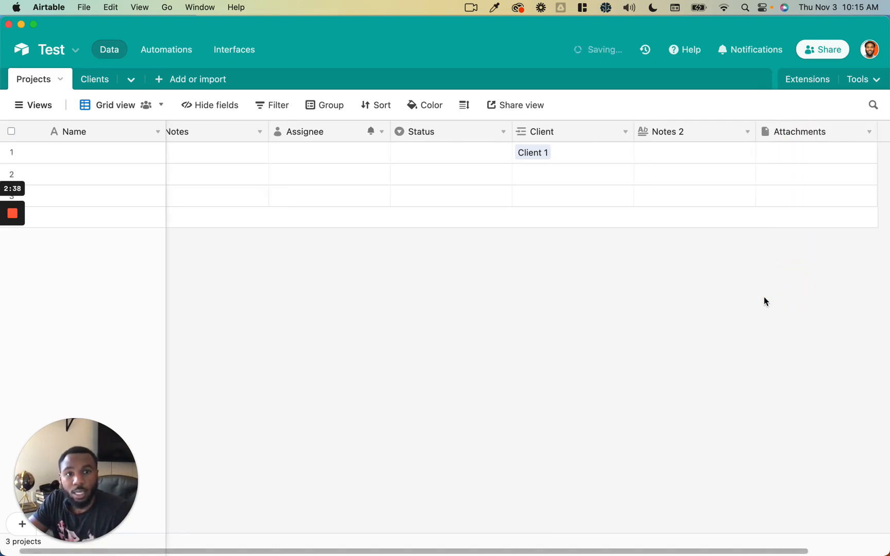
{"action": "left_click", "coordinate": [705, 161]}
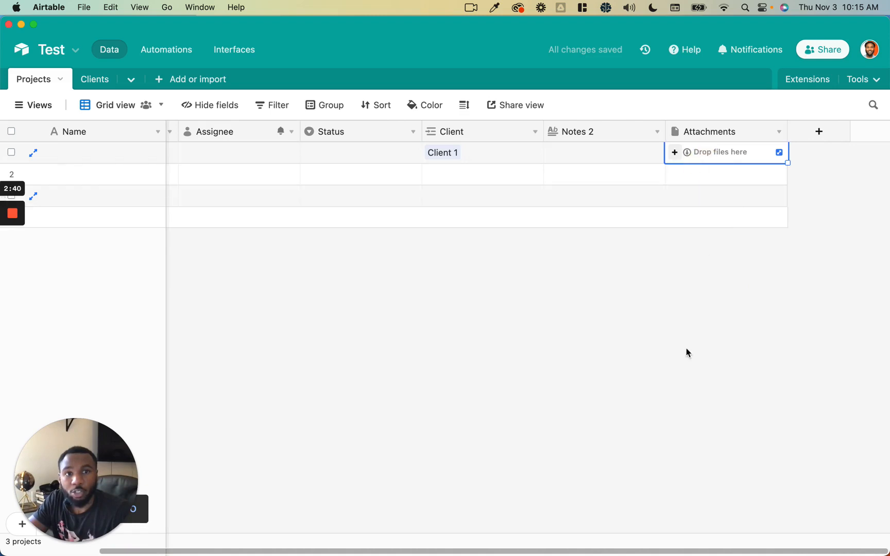
- Drag the Slack logo PNG from Downloads into row 1's Attachments cell and preview it
{"action": "mouse_move", "coordinate": [669, 536]}
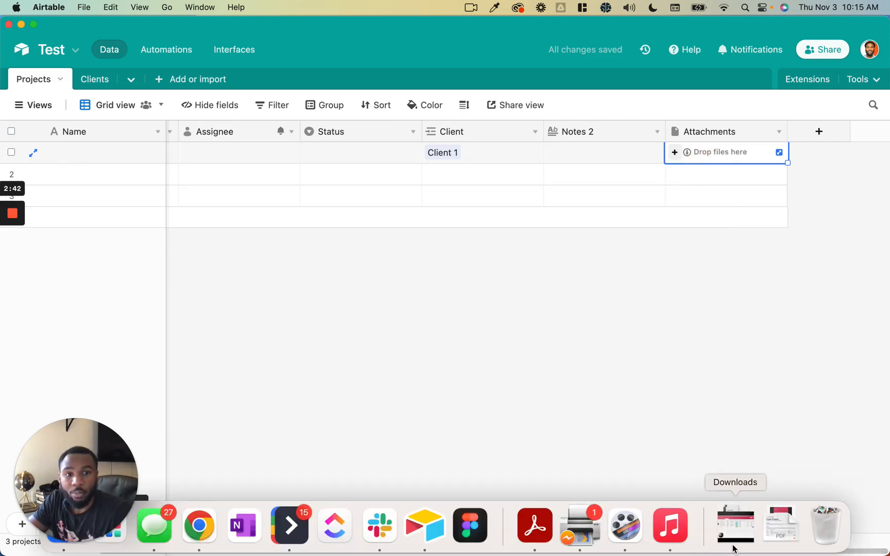
{"action": "left_click", "coordinate": [736, 529]}
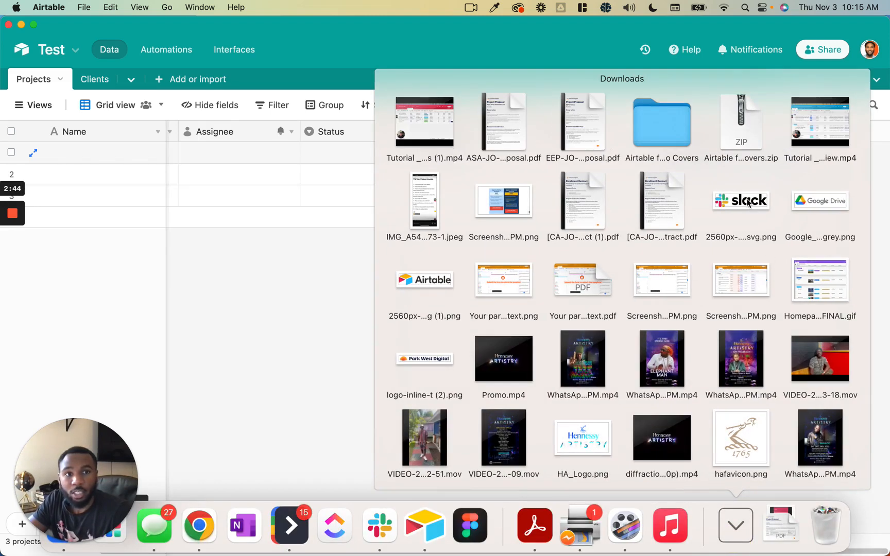
{"action": "left_click_drag", "start_coordinate": [747, 202], "coordinate": [732, 149]}
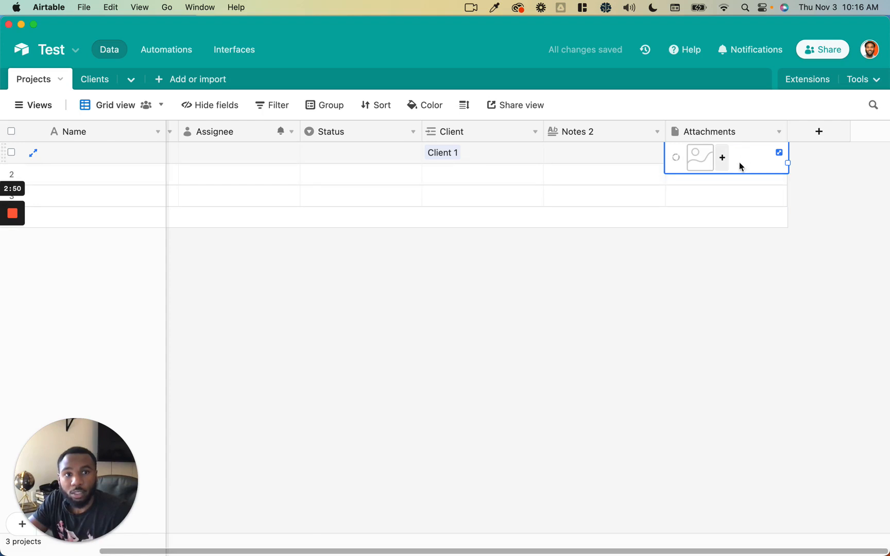
{"action": "left_click", "coordinate": [780, 153]}
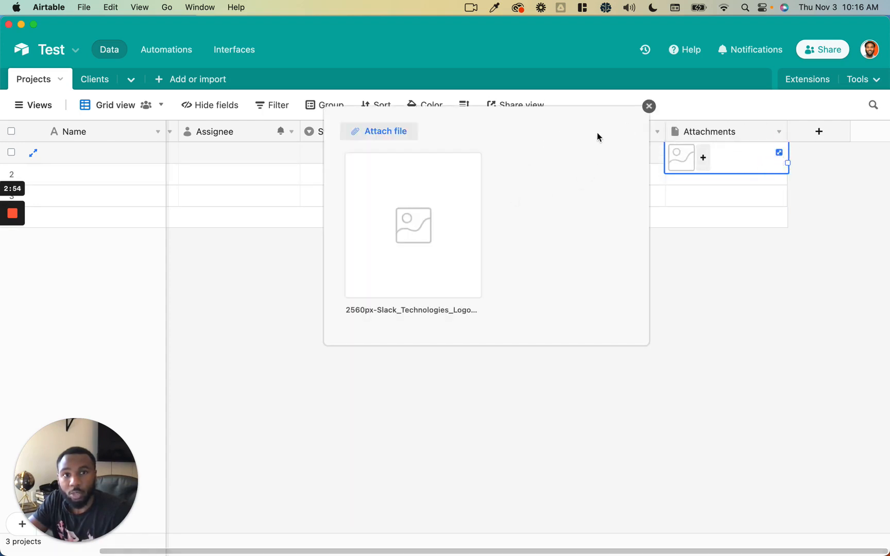
{"action": "left_click", "coordinate": [700, 274]}
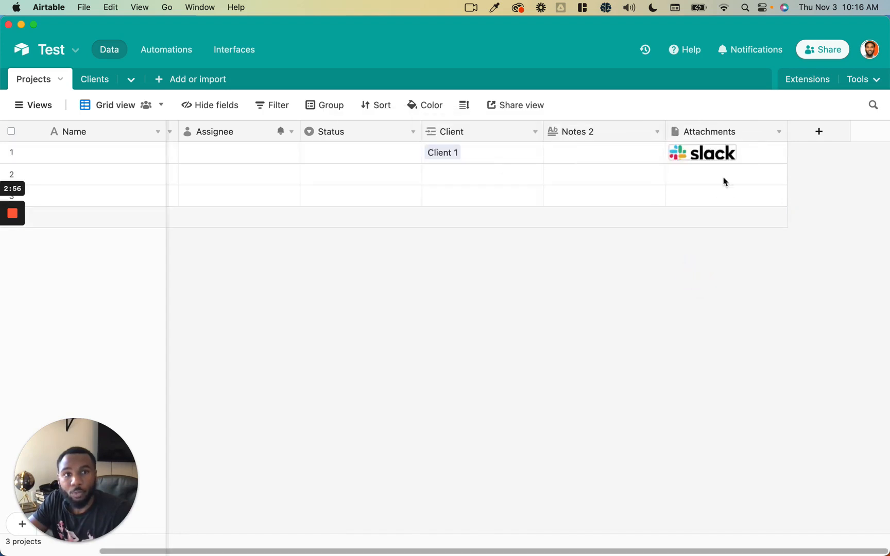
{"action": "left_click", "coordinate": [753, 157]}
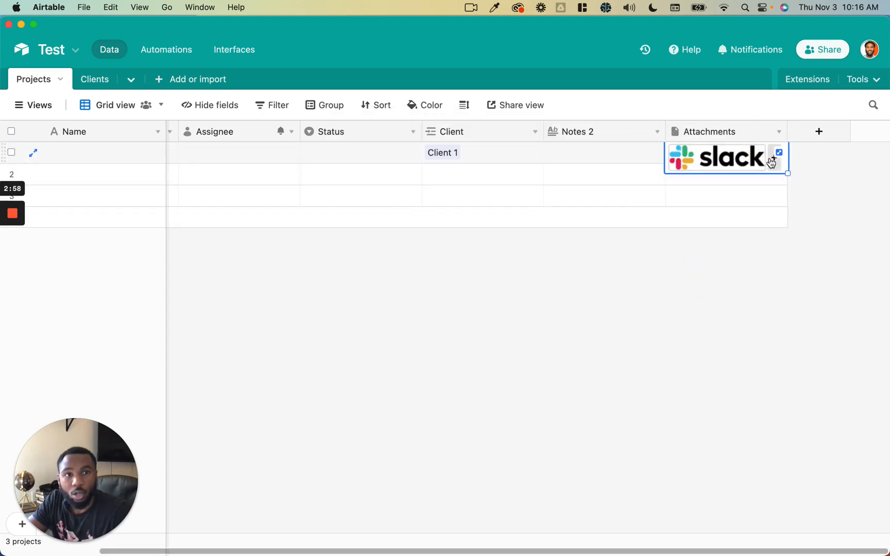
{"action": "left_click", "coordinate": [773, 159]}
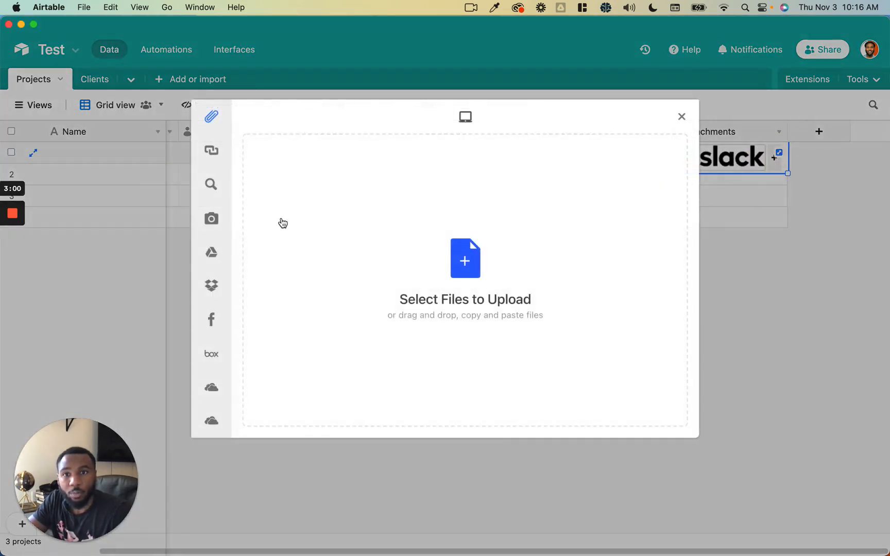
{"action": "mouse_move", "coordinate": [215, 186]}
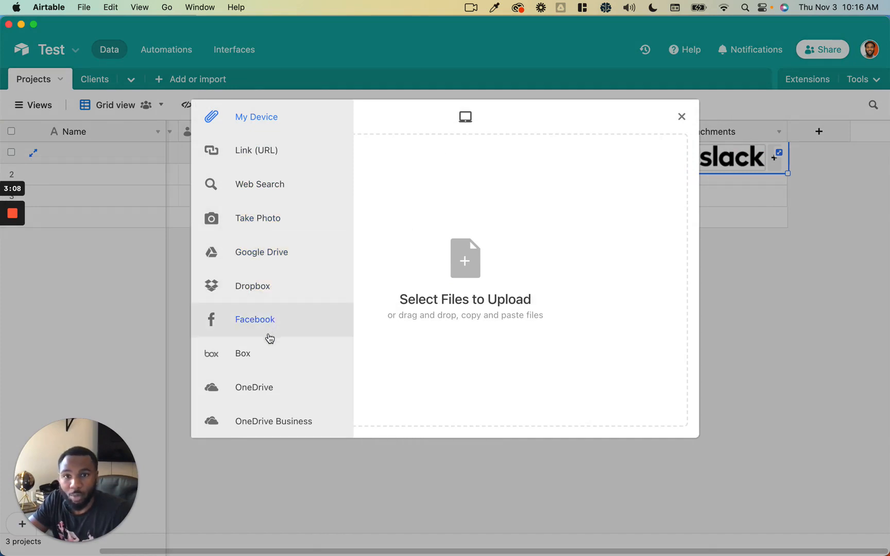
{"action": "left_click", "coordinate": [805, 298]}
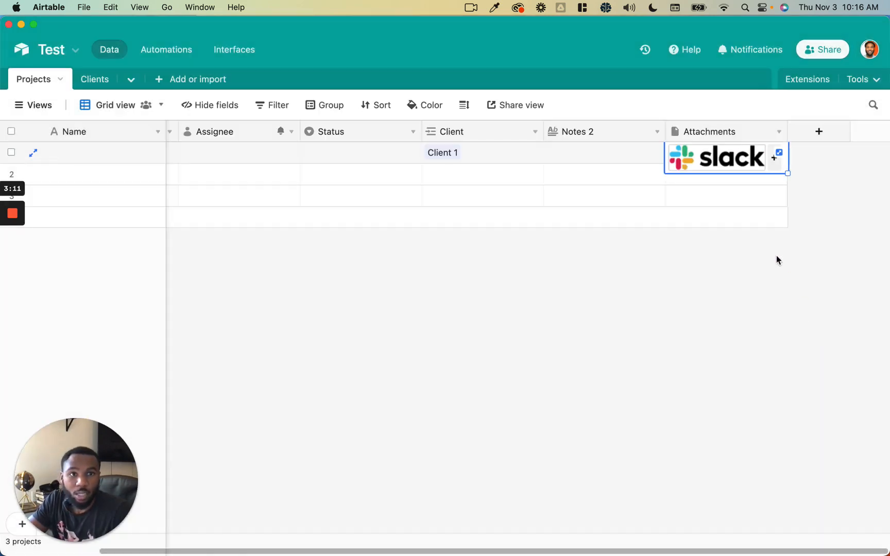
{"action": "left_click", "coordinate": [824, 138]}
{"action": "scroll", "coordinate": [721, 272], "scroll_direction": "down", "scroll_amount": 3}
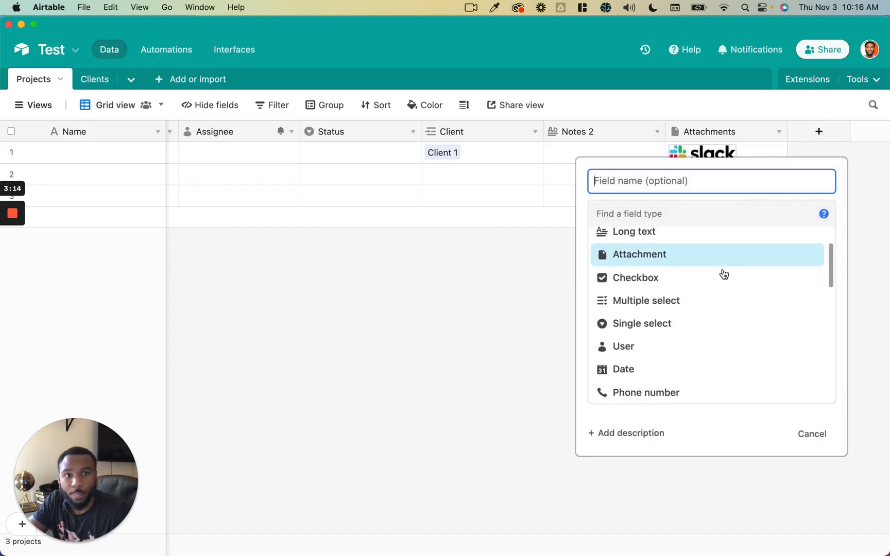
{"action": "left_click", "coordinate": [704, 273]}
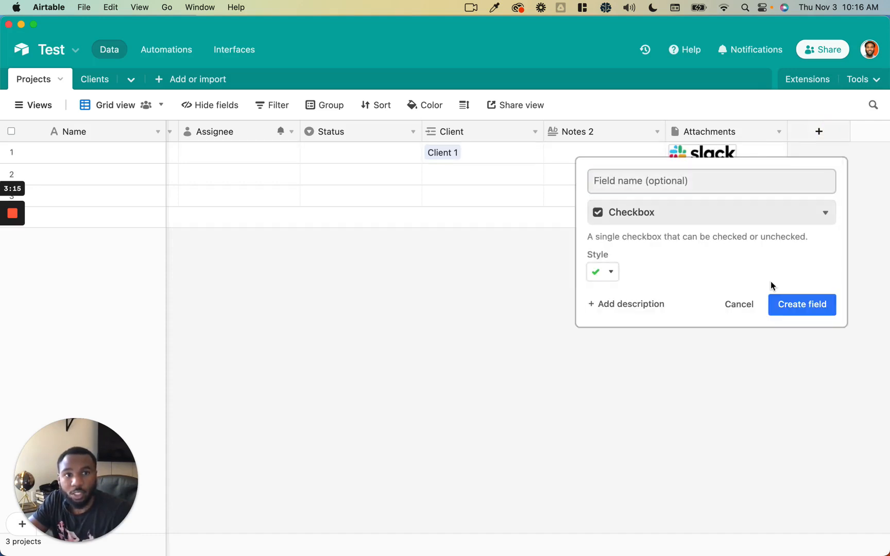
{"action": "left_click", "coordinate": [610, 277]}
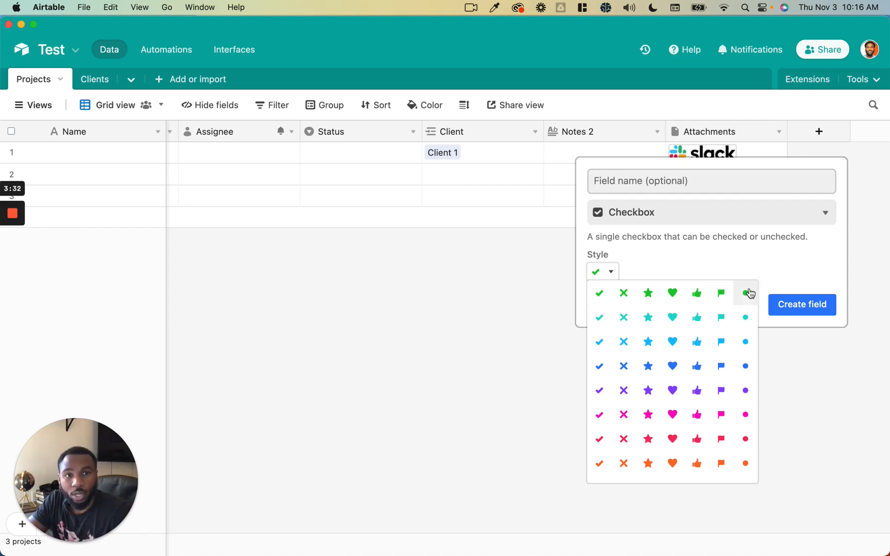
{"action": "left_click", "coordinate": [760, 276]}
{"action": "left_click", "coordinate": [743, 310]}
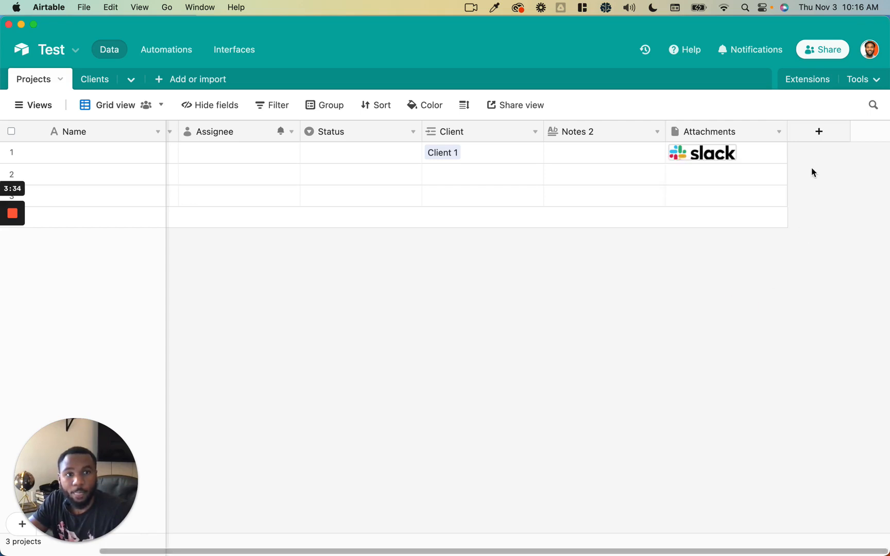
- Create a multiple-select Tags field with choices Option 1, Option 2 and Option 3
{"action": "left_click", "coordinate": [819, 138]}
{"action": "scroll", "coordinate": [741, 292], "scroll_direction": "down", "scroll_amount": 2}
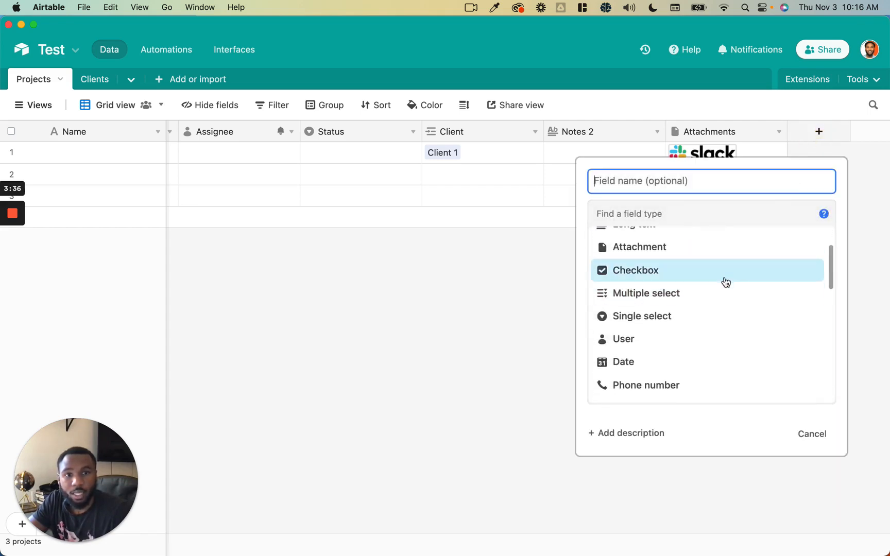
{"action": "left_click", "coordinate": [713, 293]}
{"action": "left_click", "coordinate": [652, 323]}
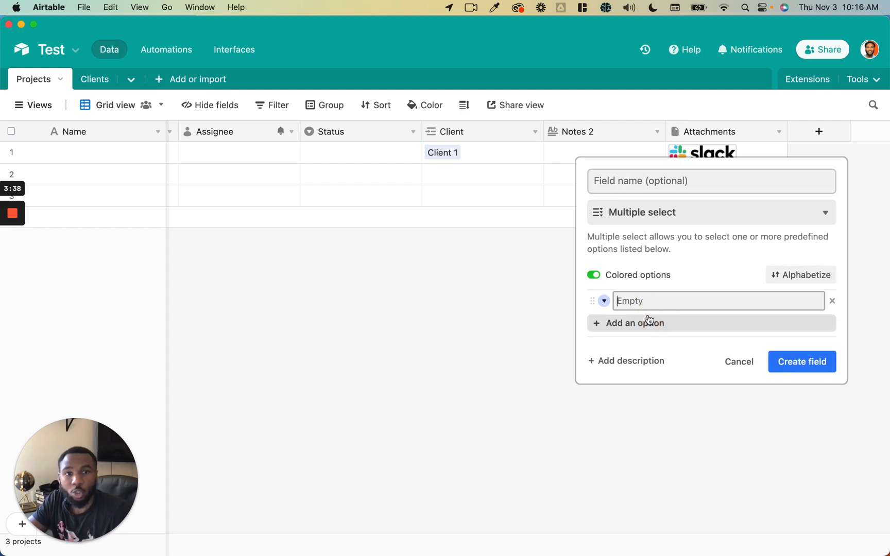
{"action": "type", "text": "Option 1"}
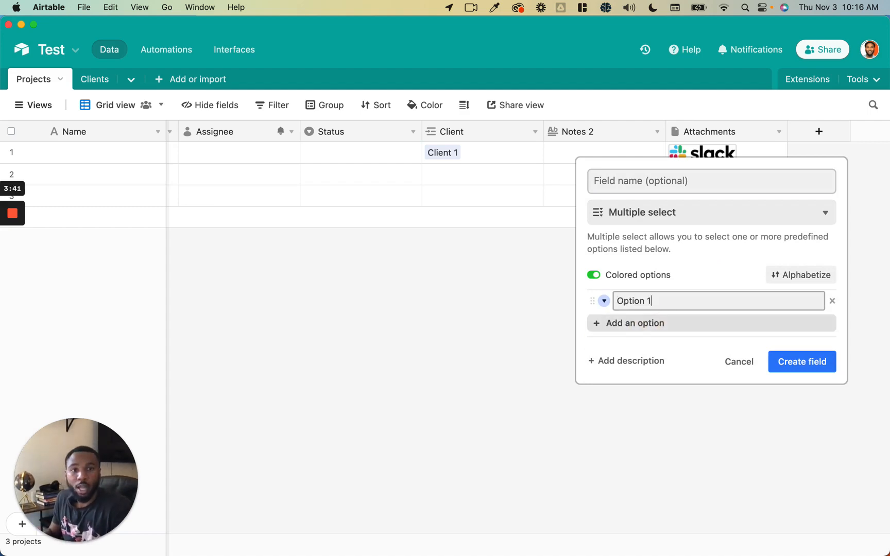
{"action": "key", "text": "Return"}
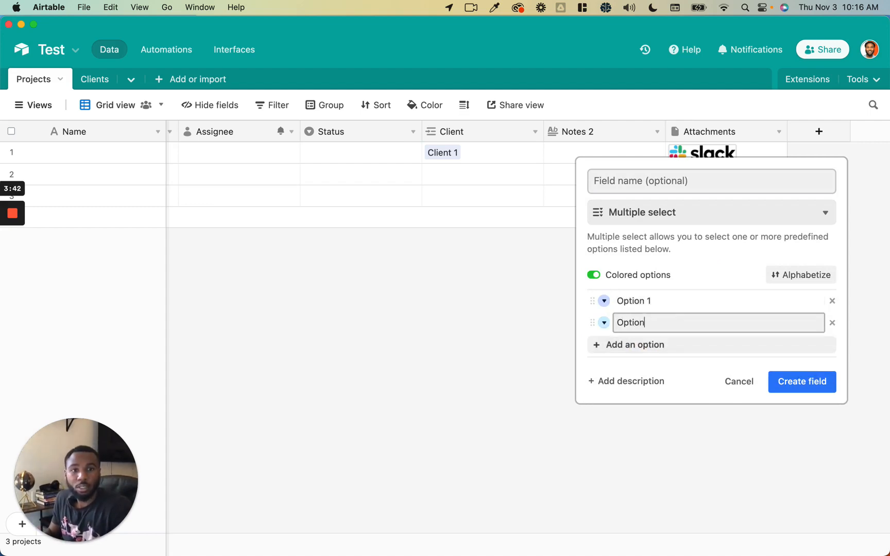
{"action": "type", "text": "Option 2"}
{"action": "key", "text": "Return"}
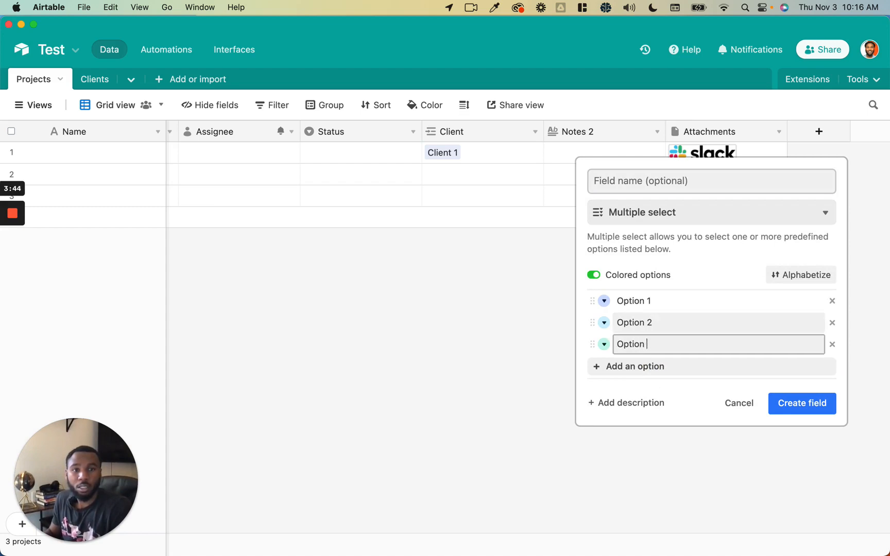
{"action": "left_click", "coordinate": [801, 403]}
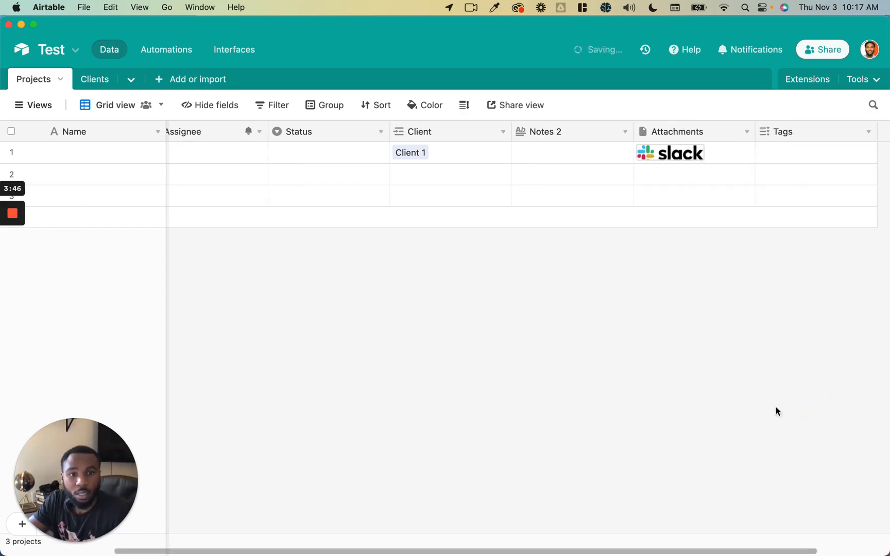
- Tag the first project with Option 1 and Option 2
{"action": "left_click", "coordinate": [699, 149]}
{"action": "left_click", "coordinate": [675, 153]}
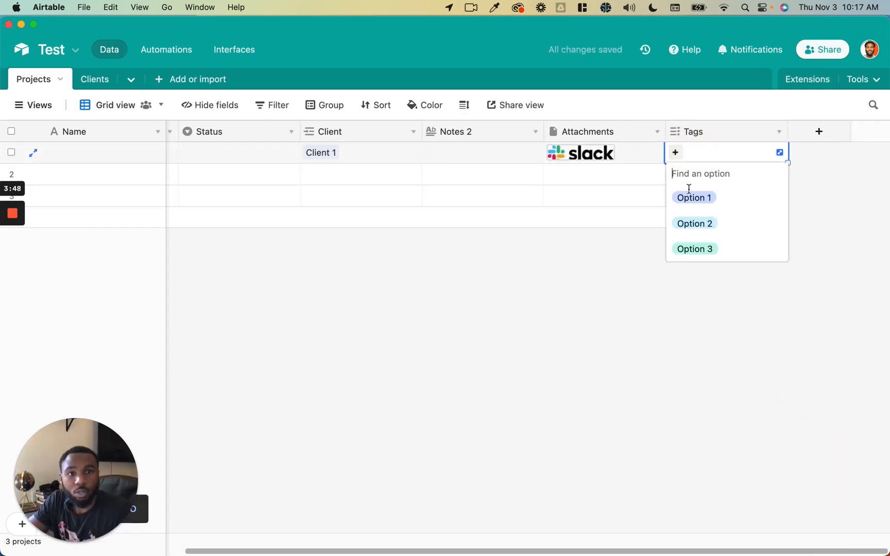
{"action": "left_click", "coordinate": [695, 199]}
{"action": "left_click", "coordinate": [731, 152]}
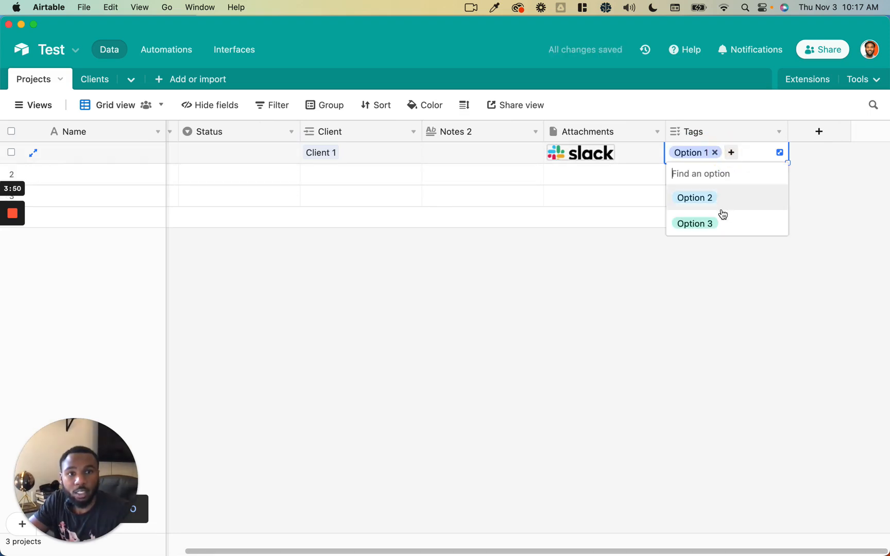
{"action": "left_click", "coordinate": [723, 203]}
{"action": "left_click", "coordinate": [717, 267]}
{"action": "left_click", "coordinate": [819, 133]}
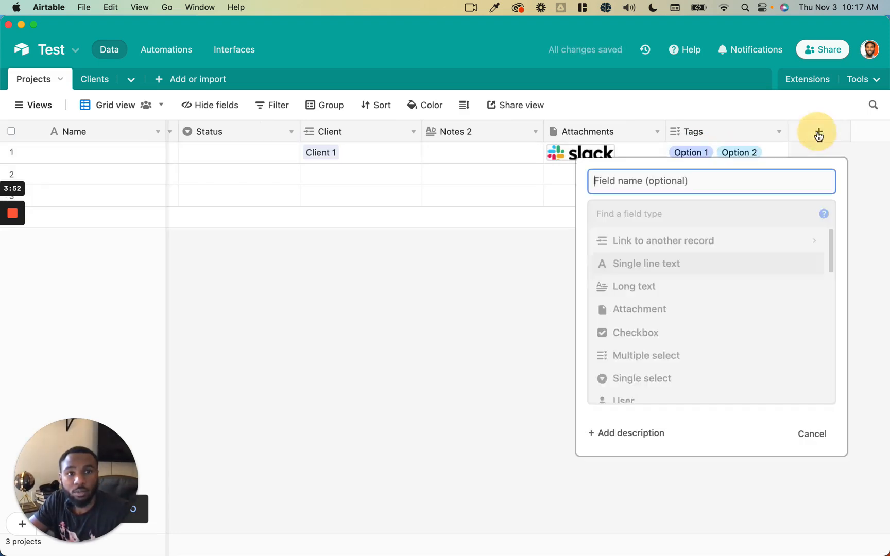
- Create a single-select Select field with choices Option 1 and Option 2
{"action": "scroll", "coordinate": [723, 351], "scroll_direction": "down", "scroll_amount": 3}
{"action": "left_click", "coordinate": [710, 306]}
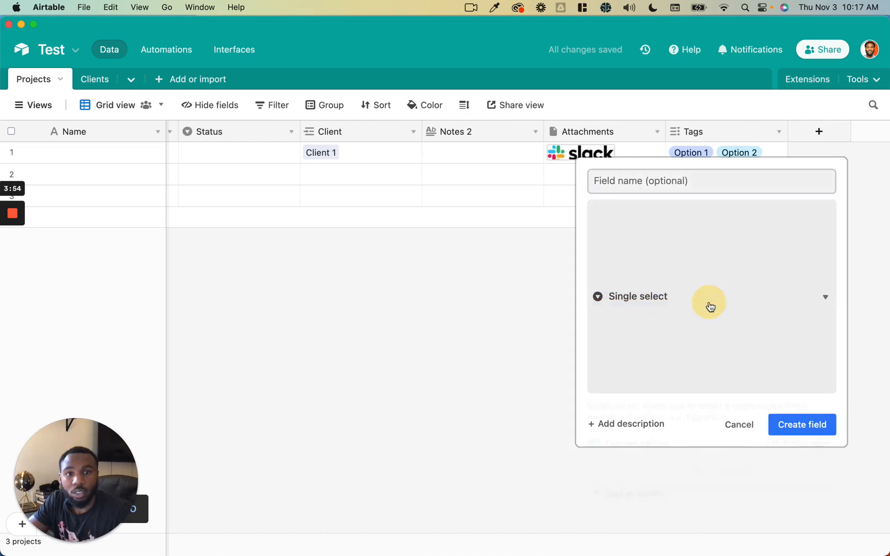
{"action": "left_click", "coordinate": [672, 326]}
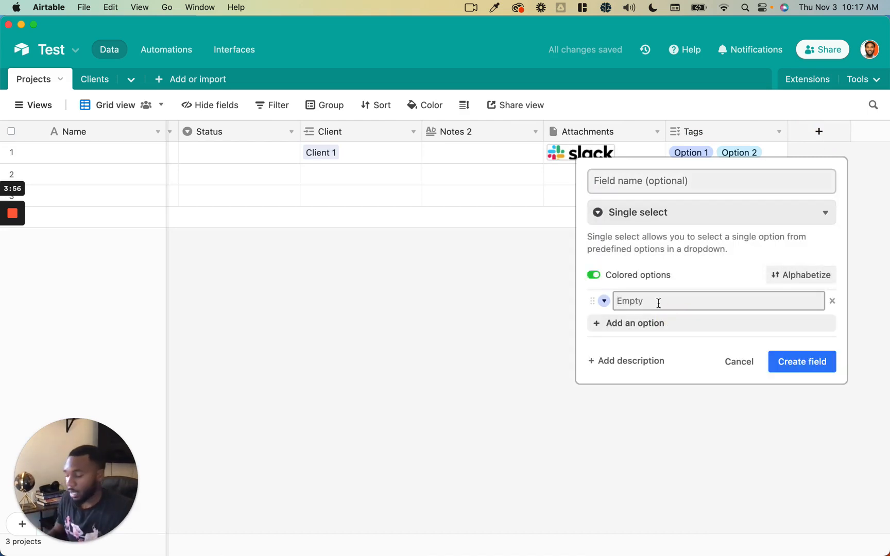
{"action": "type", "text": "Option 1"}
{"action": "key", "text": "Return"}
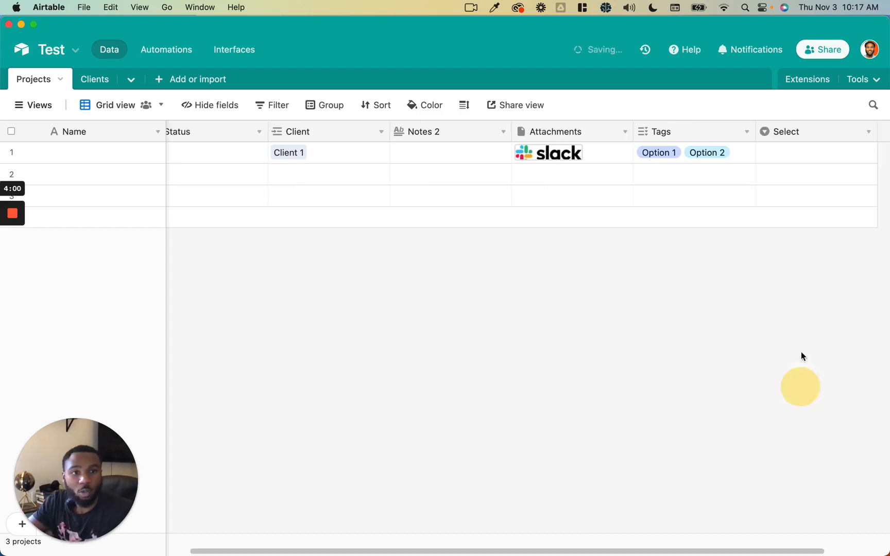
{"action": "left_click", "coordinate": [801, 382]}
- Set the first project's Select value to Option 2
{"action": "left_click", "coordinate": [784, 160]}
{"action": "left_click", "coordinate": [784, 161]}
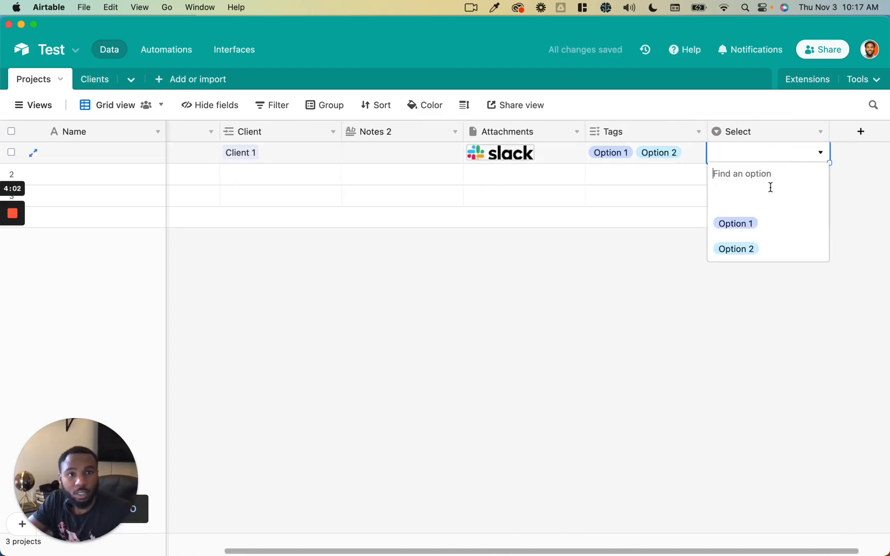
{"action": "left_click", "coordinate": [759, 225]}
{"action": "left_click", "coordinate": [761, 153]}
{"action": "left_click", "coordinate": [740, 249]}
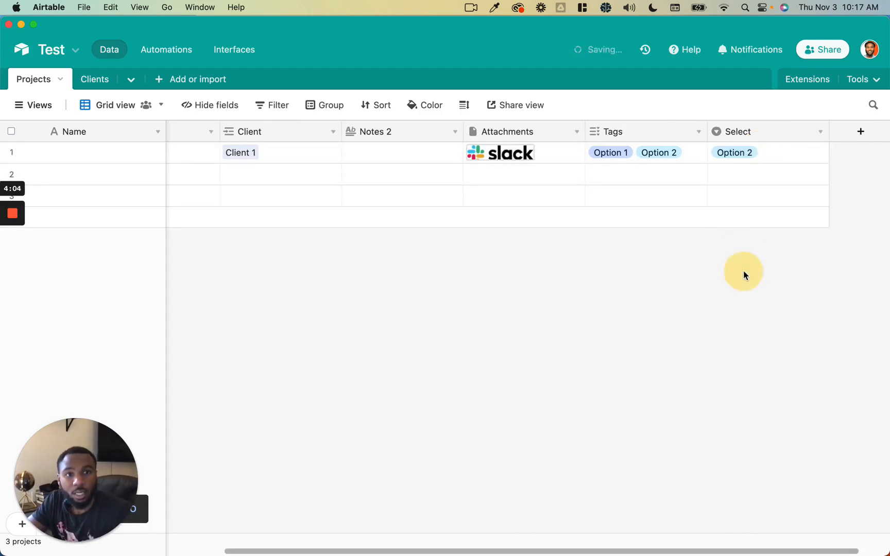
{"action": "scroll", "coordinate": [744, 271], "scroll_direction": "right", "scroll_amount": 2}
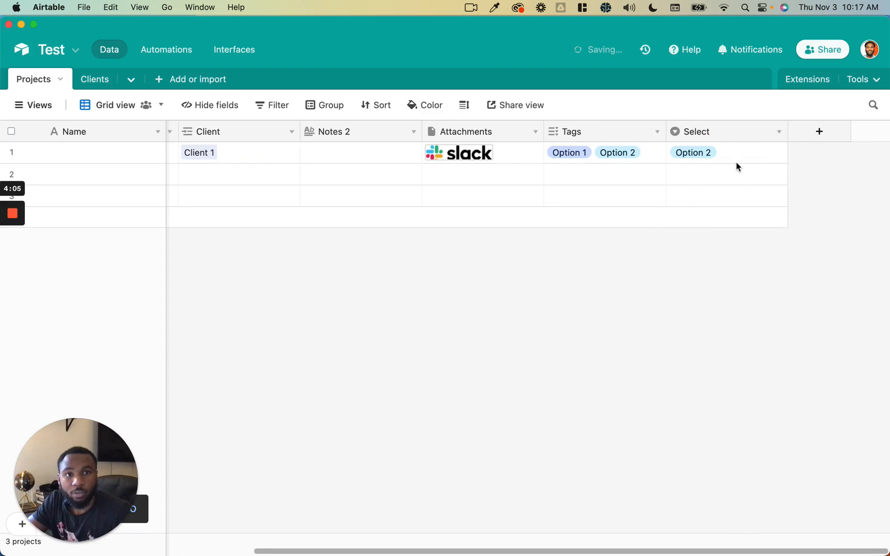
- Create a user-type Collaborator field in the Projects table
{"action": "left_click", "coordinate": [804, 133]}
{"action": "scroll", "coordinate": [760, 323], "scroll_direction": "down", "scroll_amount": 5}
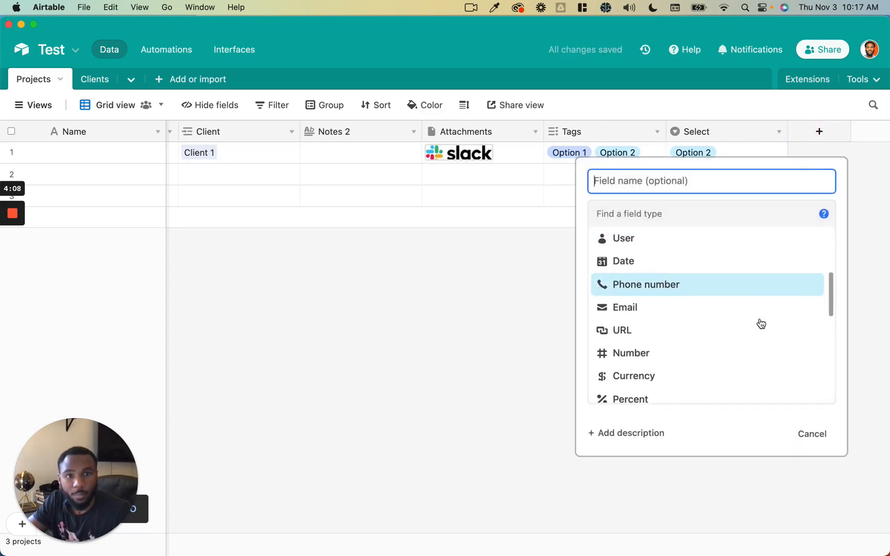
{"action": "scroll", "coordinate": [745, 261], "scroll_direction": "up", "scroll_amount": 1}
{"action": "left_click", "coordinate": [745, 259]}
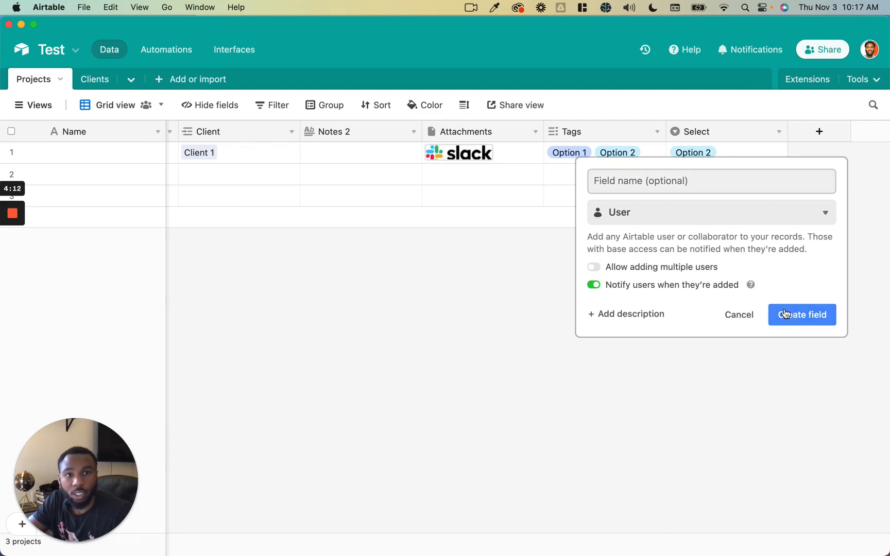
{"action": "left_click", "coordinate": [788, 315]}
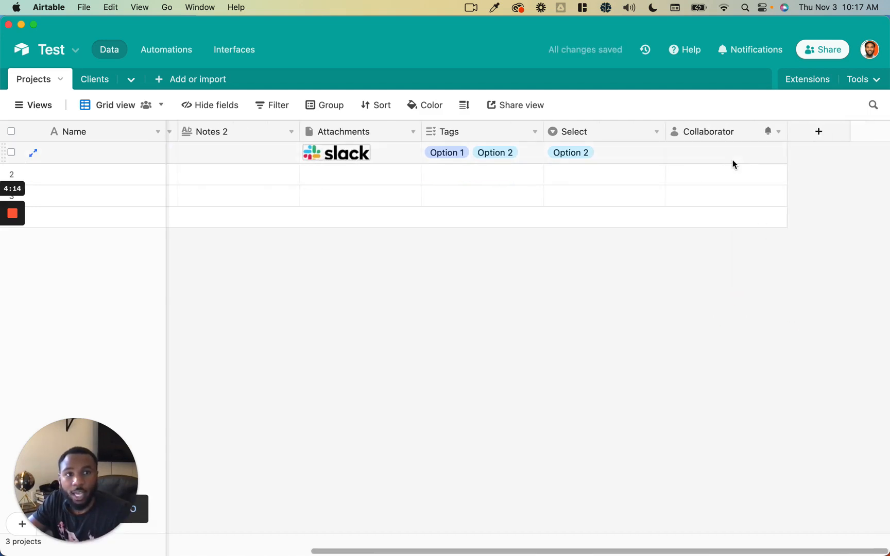
- Assign the first project to the base's collaborator
{"action": "left_click", "coordinate": [734, 163]}
{"action": "left_click", "coordinate": [734, 164]}
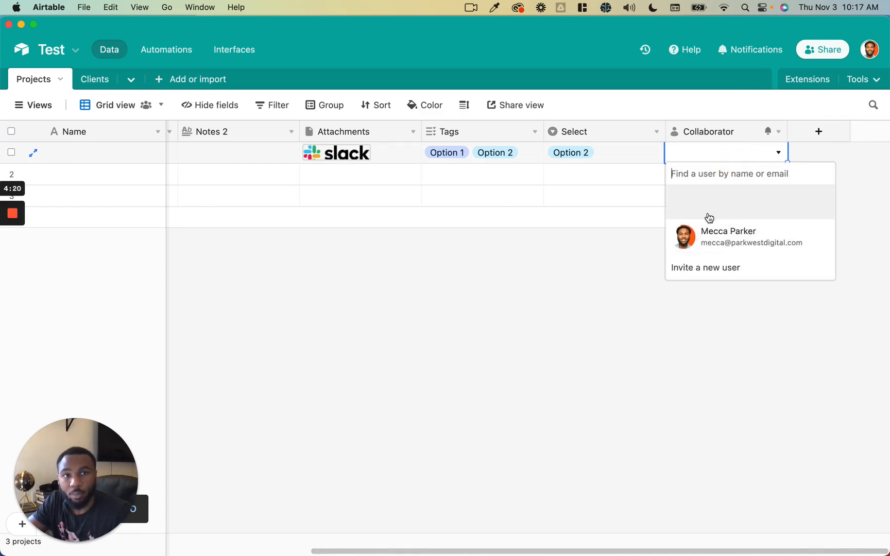
{"action": "left_click", "coordinate": [749, 241]}
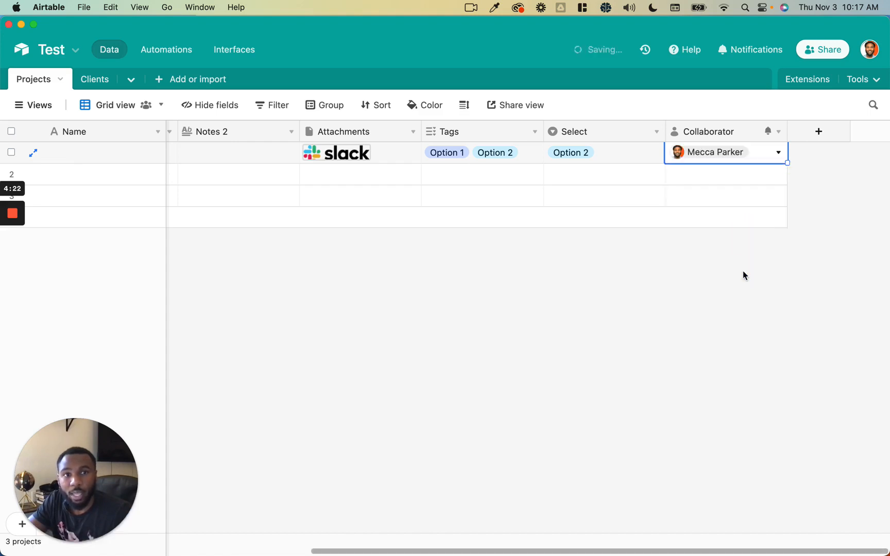
{"action": "left_click", "coordinate": [743, 271]}
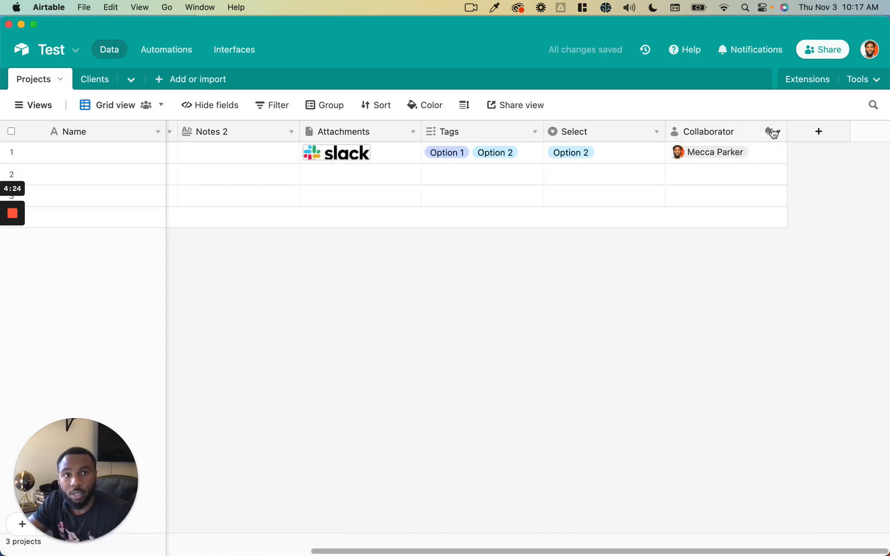
- Review the Collaborator field's type settings and cancel without changes
{"action": "left_click", "coordinate": [778, 132]}
{"action": "left_click", "coordinate": [762, 164]}
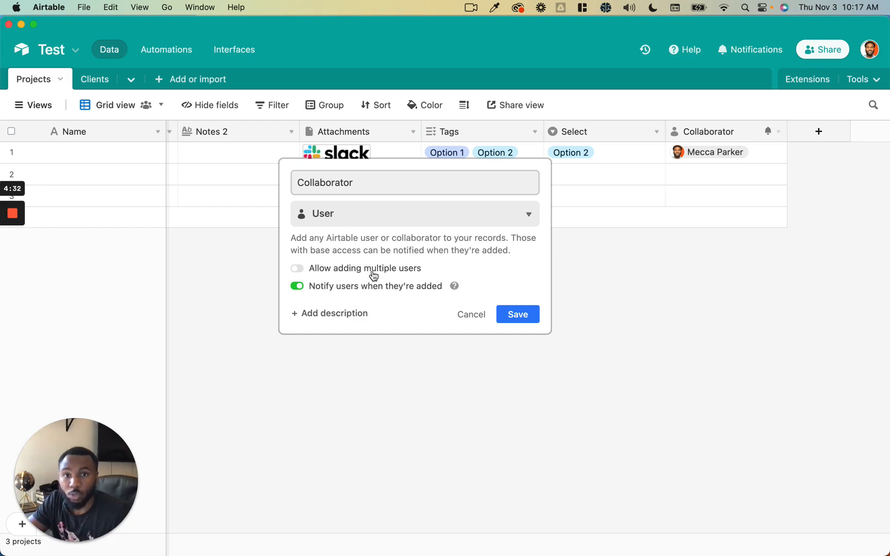
{"action": "left_click", "coordinate": [460, 315]}
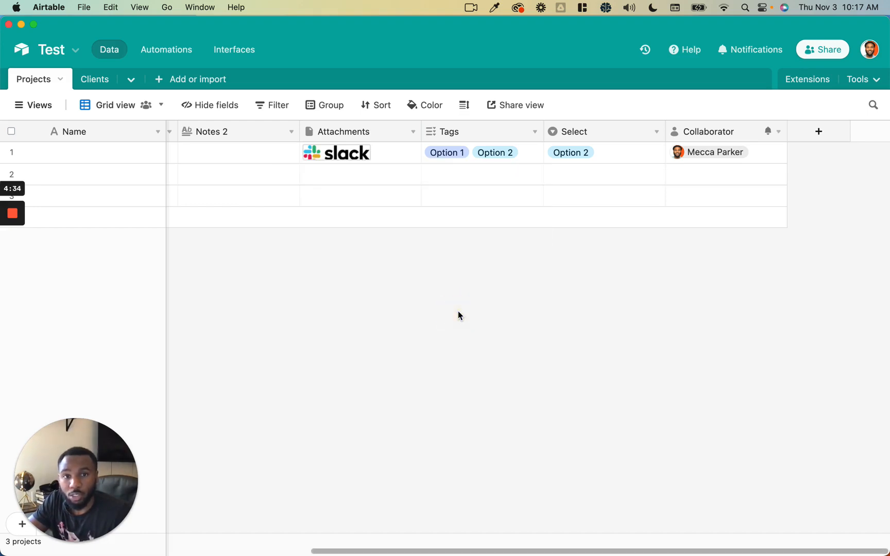
- Set up a Date field with Local date format, time included, in 12-hour format
{"action": "left_click", "coordinate": [818, 133]}
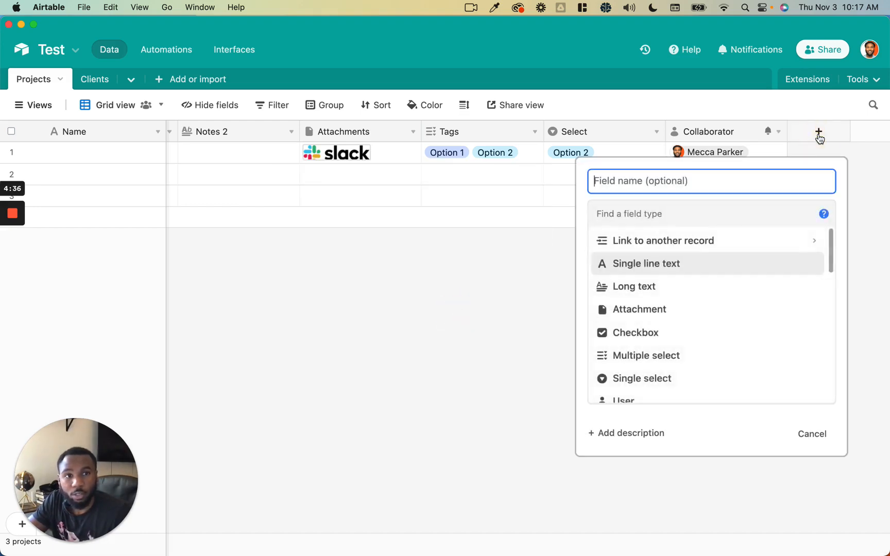
{"action": "scroll", "coordinate": [749, 285], "scroll_direction": "down", "scroll_amount": 5}
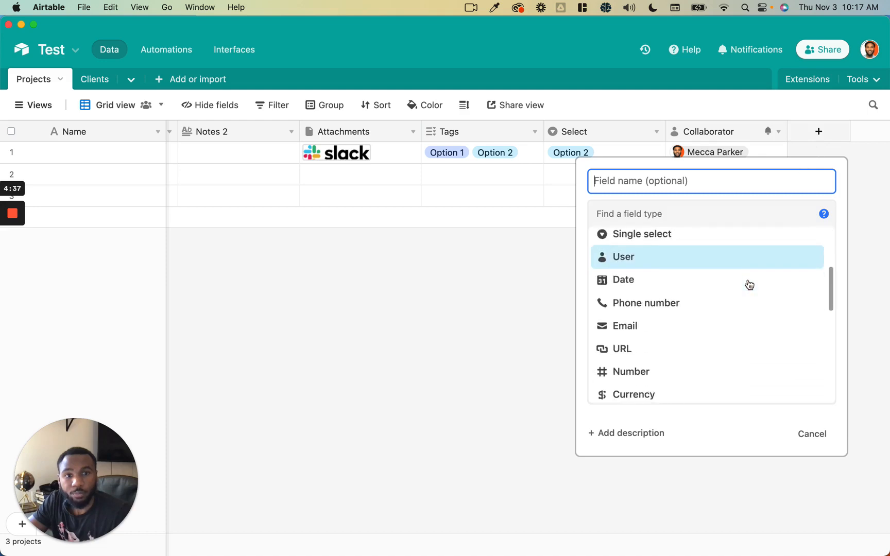
{"action": "left_click", "coordinate": [740, 249]}
{"action": "left_click", "coordinate": [716, 276]}
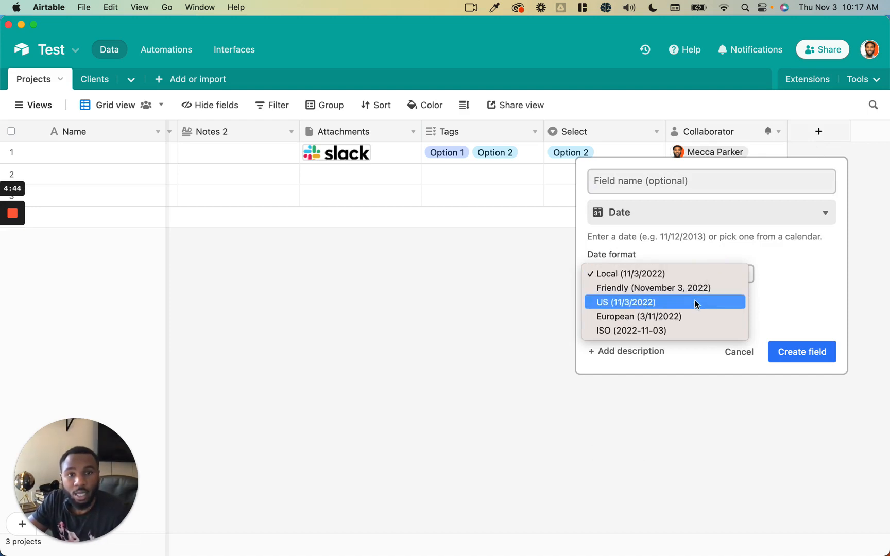
{"action": "left_click", "coordinate": [690, 274]}
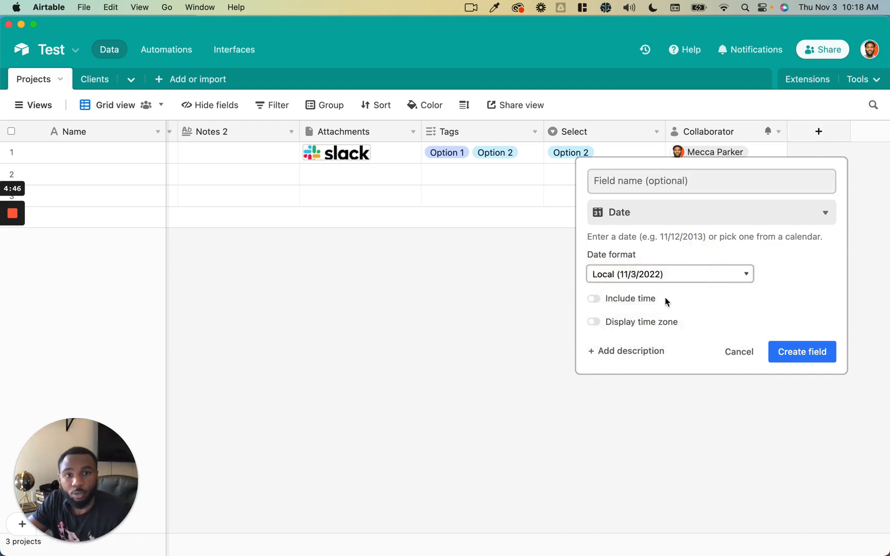
{"action": "left_click", "coordinate": [623, 298]}
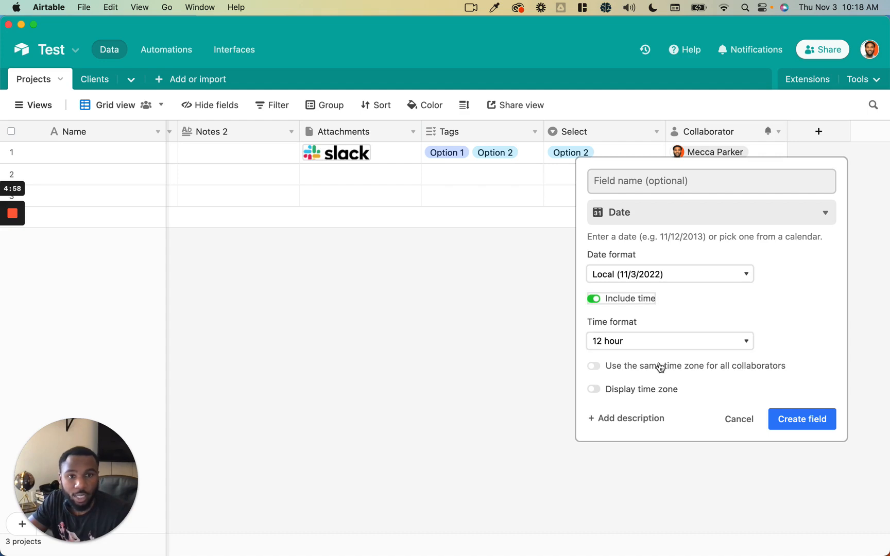
{"action": "left_click", "coordinate": [719, 341]}
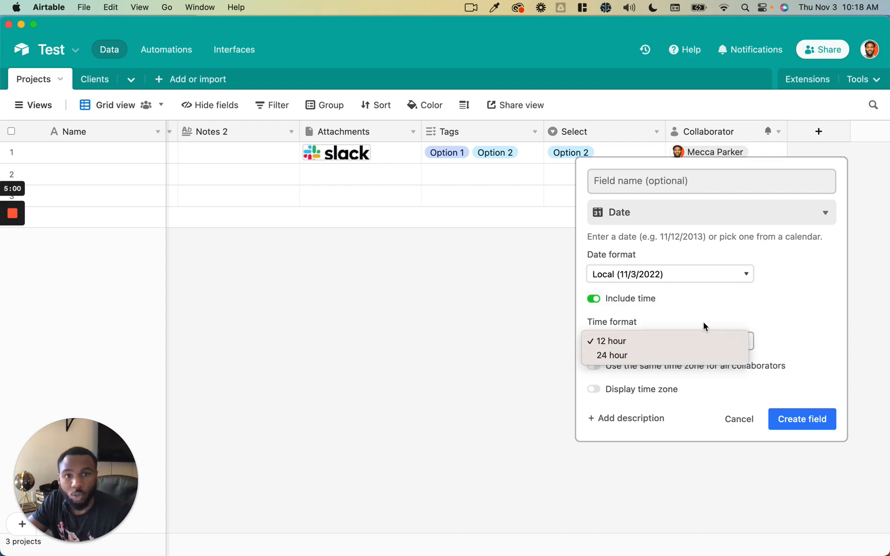
{"action": "left_click", "coordinate": [705, 326]}
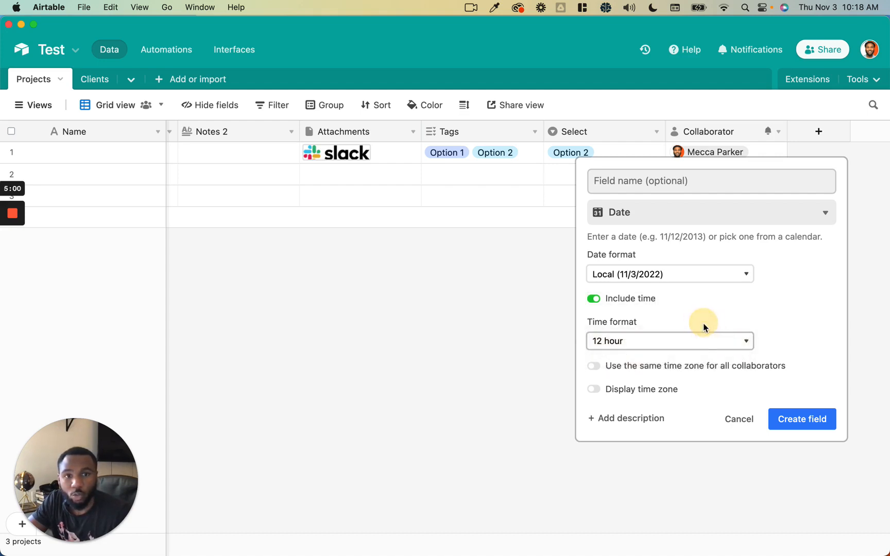
- Turn off the shared time zone, turn on Display time zone, and create the Date field
{"action": "left_click", "coordinate": [682, 368]}
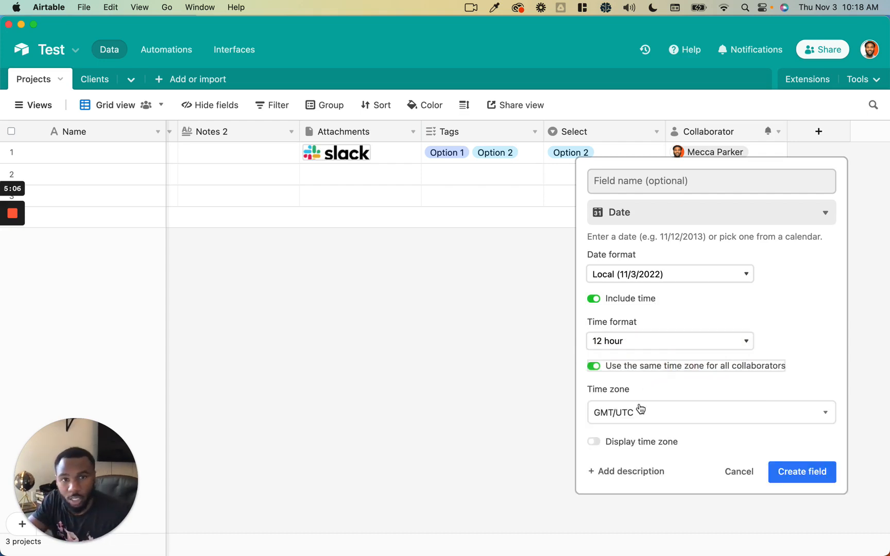
{"action": "left_click", "coordinate": [641, 412]}
{"action": "scroll", "coordinate": [677, 371], "scroll_direction": "down", "scroll_amount": 5}
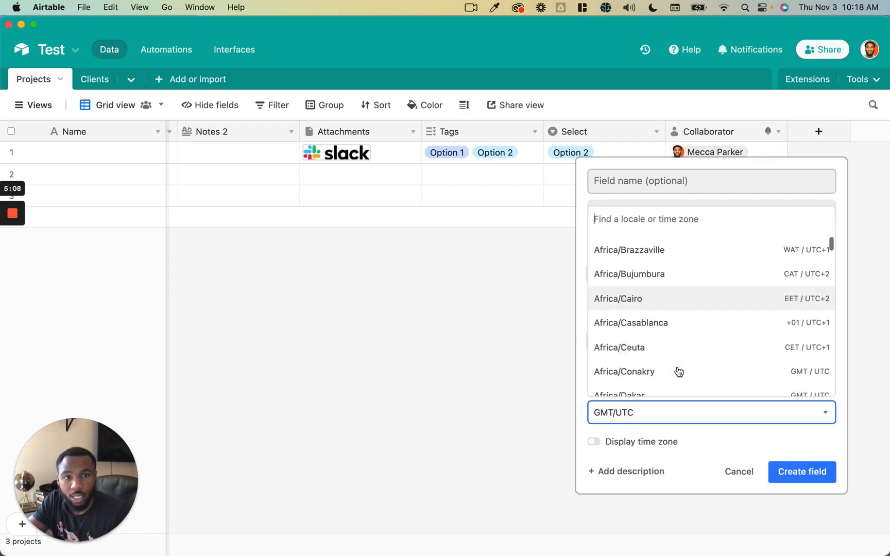
{"action": "scroll", "coordinate": [678, 372], "scroll_direction": "down", "scroll_amount": 5}
{"action": "left_click", "coordinate": [679, 413]}
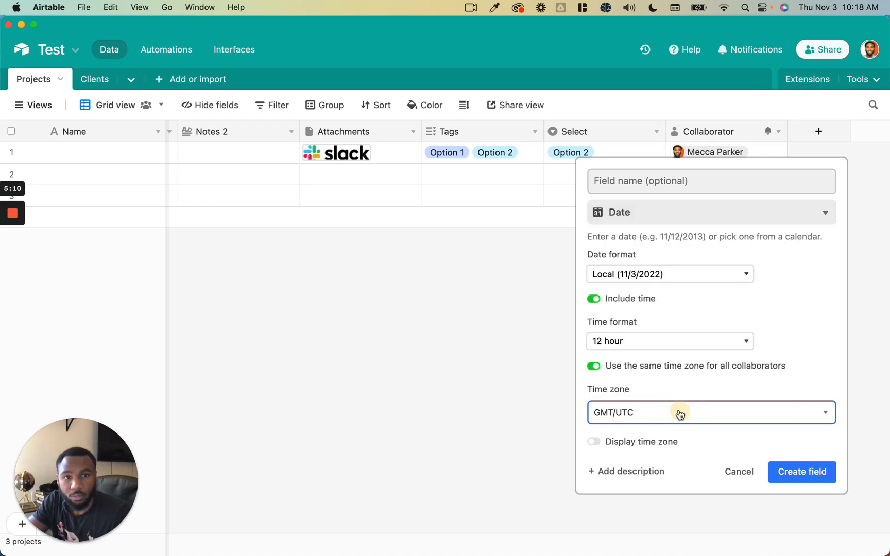
{"action": "left_click", "coordinate": [643, 368]}
{"action": "left_click", "coordinate": [634, 391]}
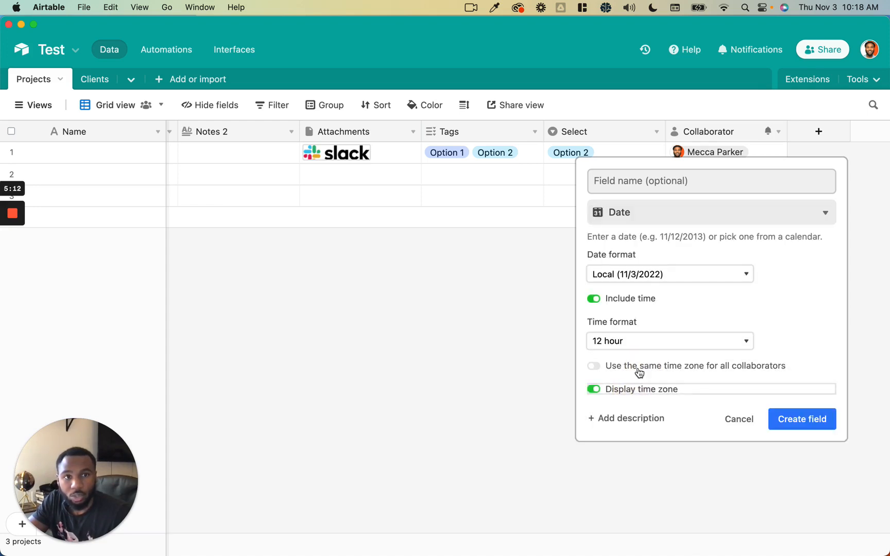
{"action": "left_click", "coordinate": [812, 419]}
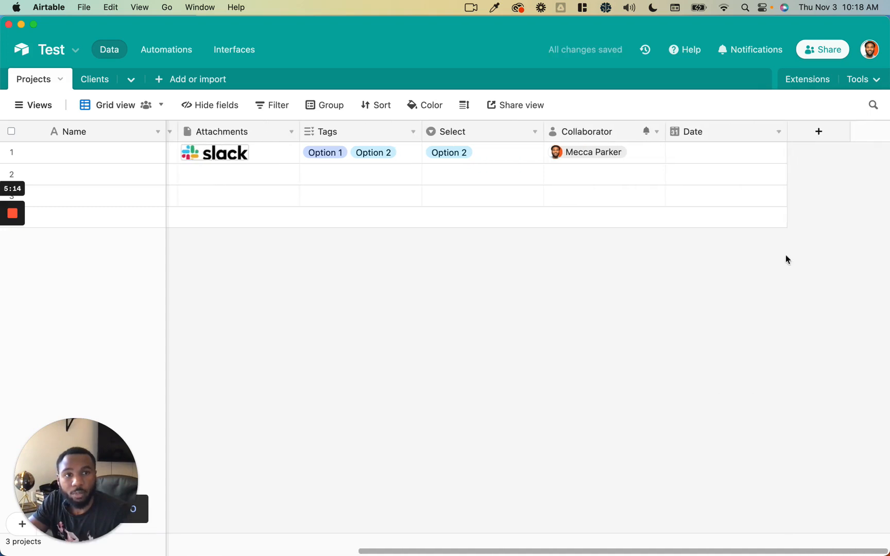
- Set row 1's Date to November 9, 2022
{"action": "double_click", "coordinate": [751, 154]}
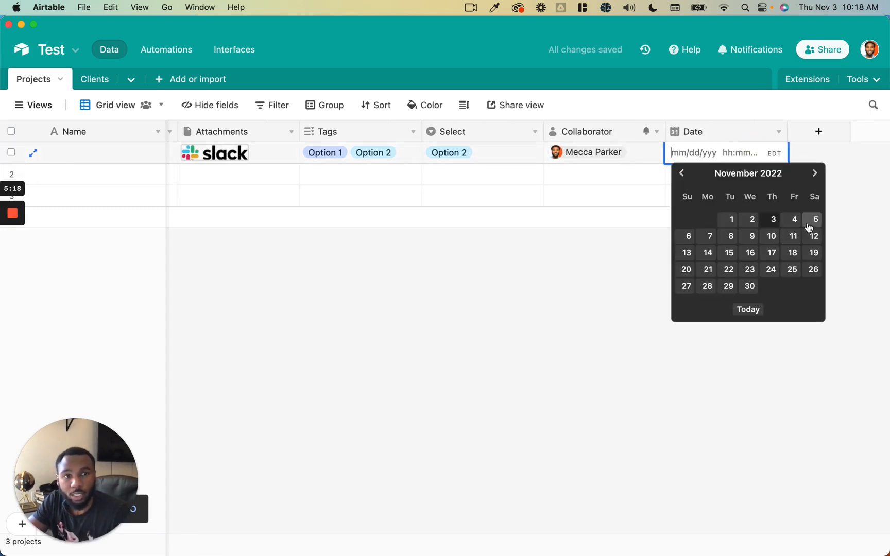
{"action": "left_click", "coordinate": [752, 236]}
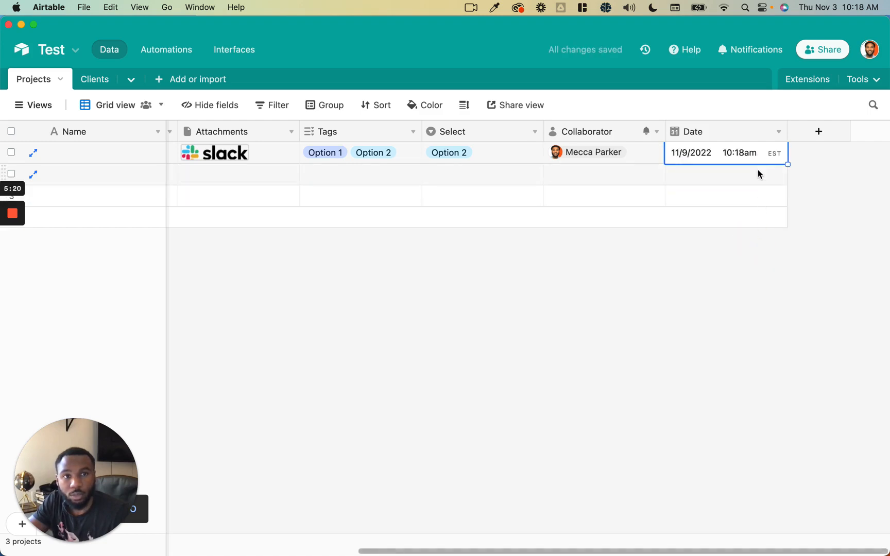
{"action": "left_click", "coordinate": [805, 157]}
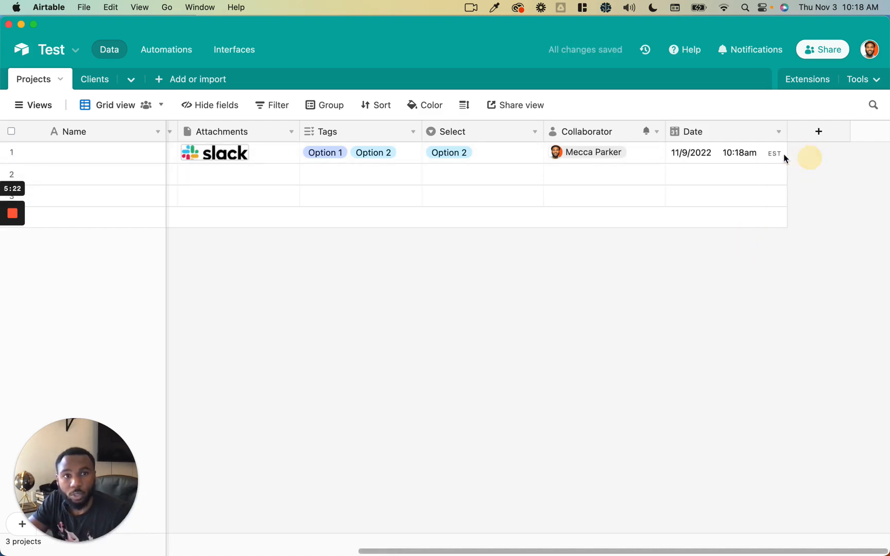
- Add a Phone number field and enter 000 as row 1's phone number
{"action": "left_click", "coordinate": [805, 138]}
{"action": "scroll", "coordinate": [743, 288], "scroll_direction": "down", "scroll_amount": 5}
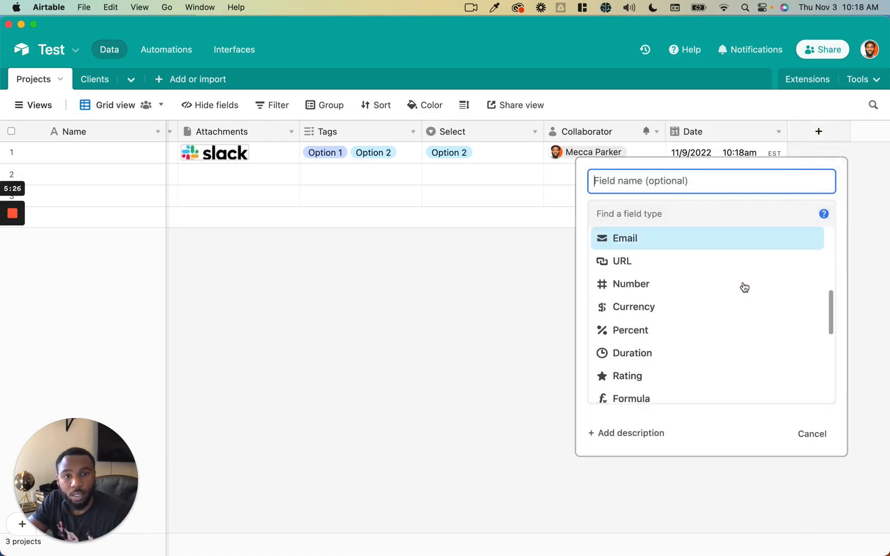
{"action": "scroll", "coordinate": [745, 287], "scroll_direction": "up", "scroll_amount": 2}
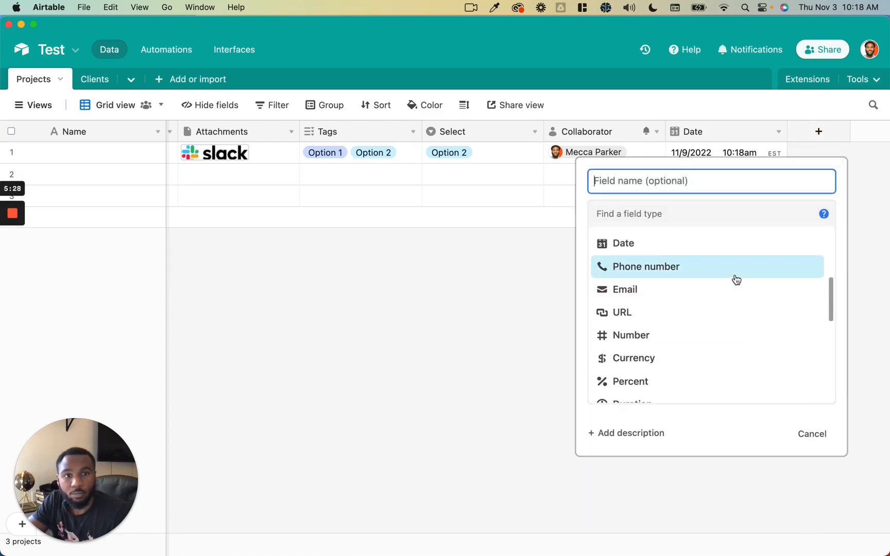
{"action": "left_click", "coordinate": [737, 280]}
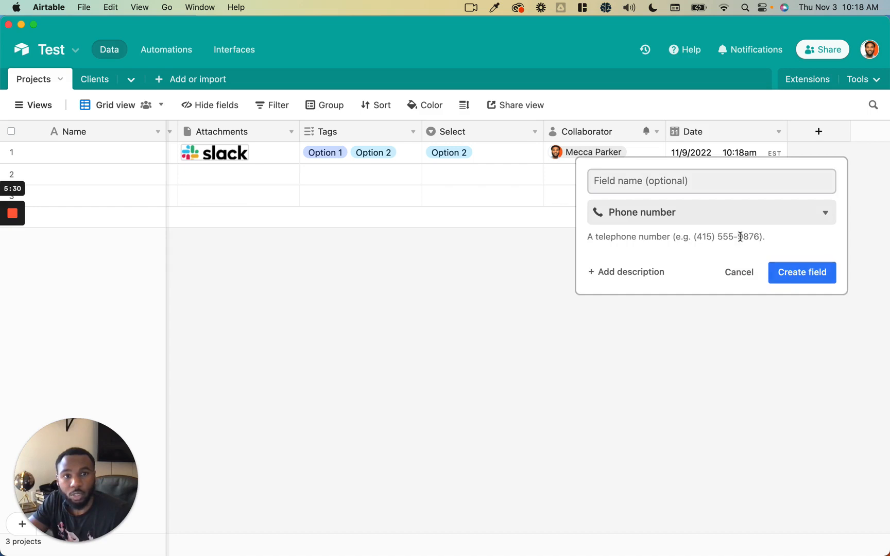
{"action": "left_click", "coordinate": [791, 270]}
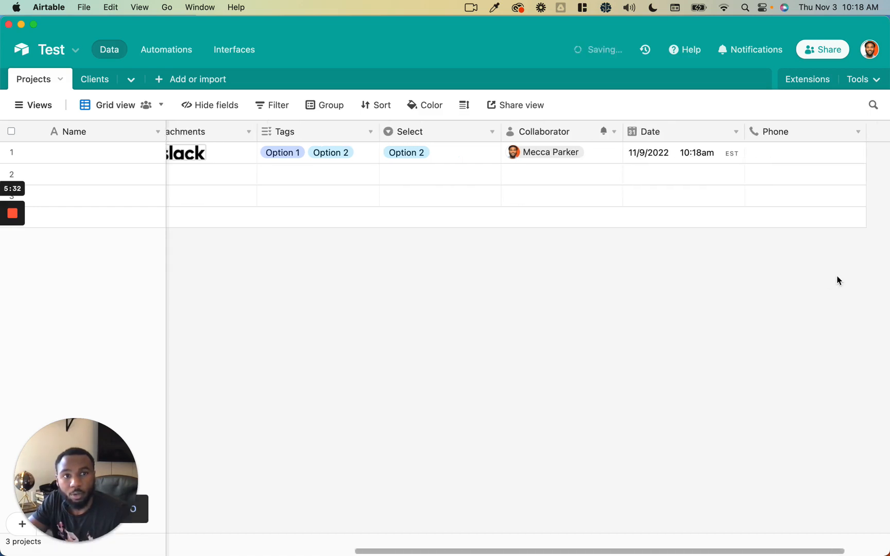
{"action": "double_click", "coordinate": [776, 158]}
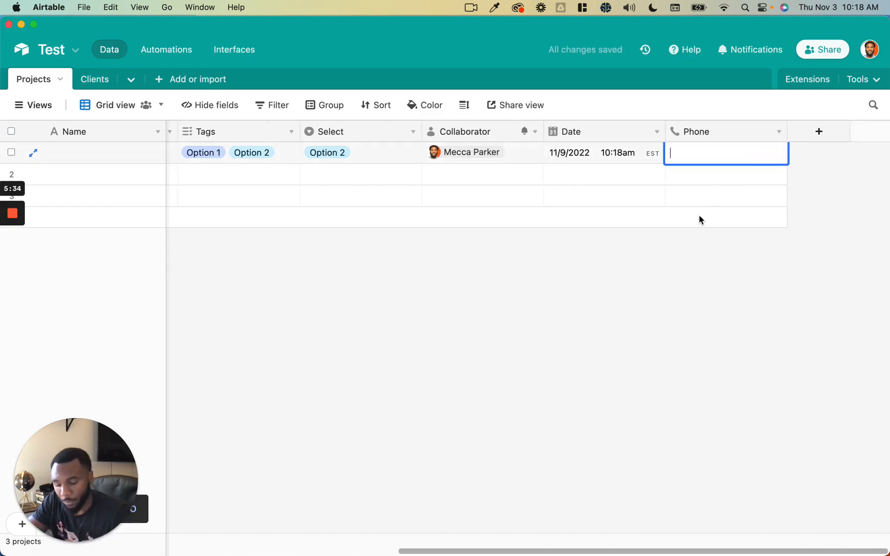
{"action": "type", "text": "0000000000"}
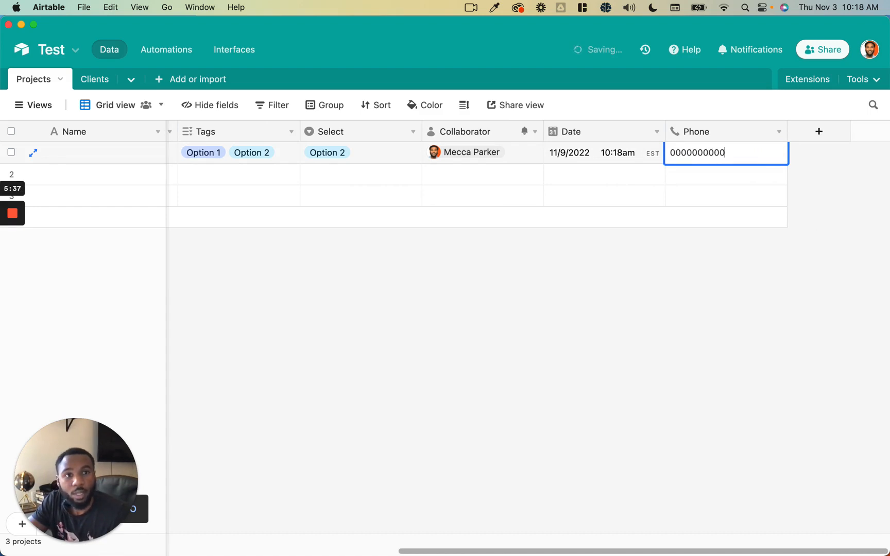
{"action": "left_click", "coordinate": [816, 276]}
{"action": "left_click", "coordinate": [733, 150]}
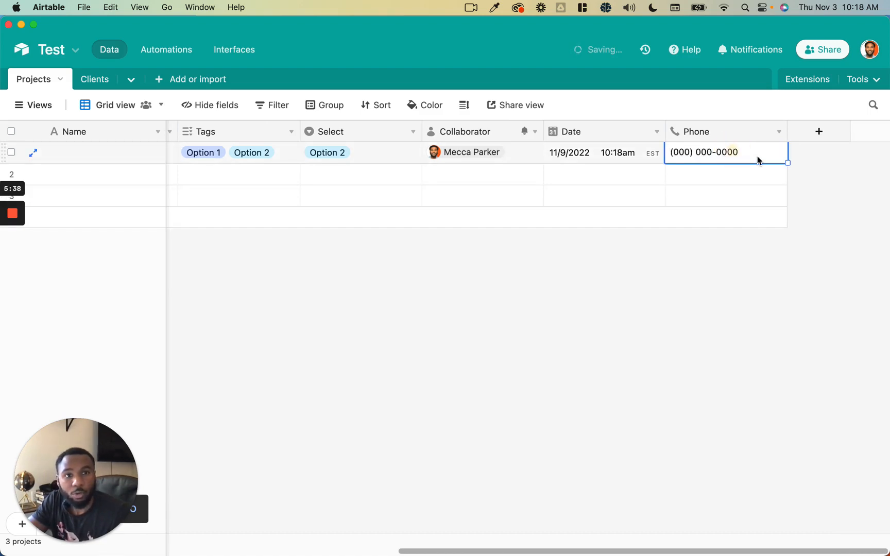
- Add an Email field and enter a sample test e-mail address in row 1
{"action": "left_click", "coordinate": [816, 133]}
{"action": "scroll", "coordinate": [727, 314], "scroll_direction": "down", "scroll_amount": 3}
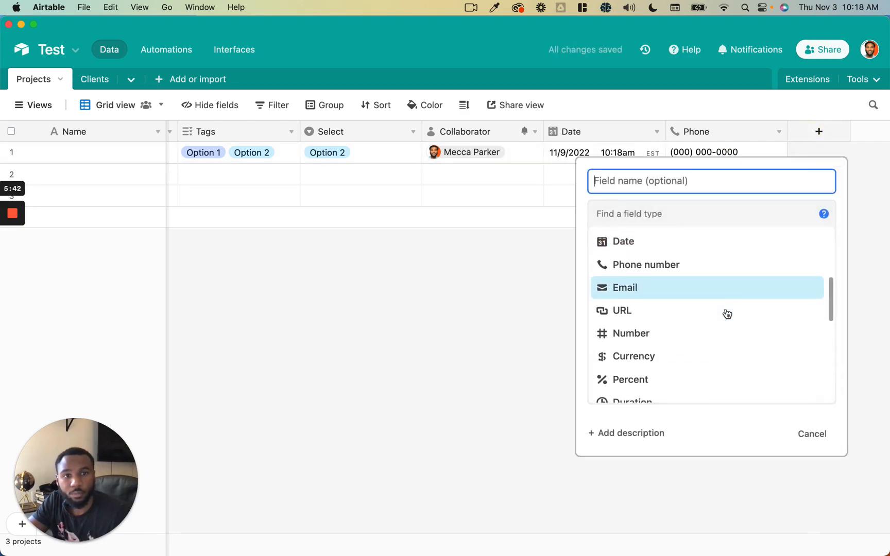
{"action": "left_click", "coordinate": [721, 279]}
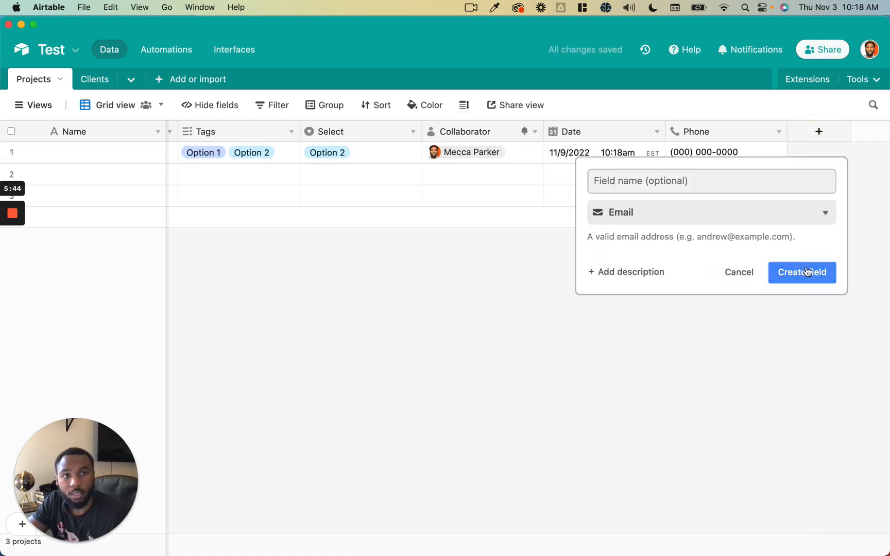
{"action": "left_click", "coordinate": [802, 272]}
{"action": "left_click", "coordinate": [816, 152]}
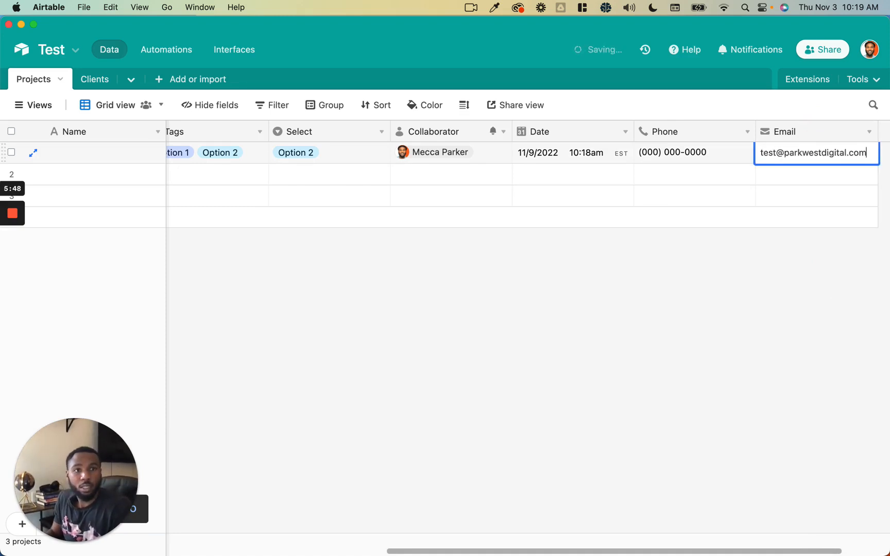
{"action": "left_click", "coordinate": [799, 176]}
{"action": "scroll", "coordinate": [804, 152], "scroll_direction": "right", "scroll_amount": 3}
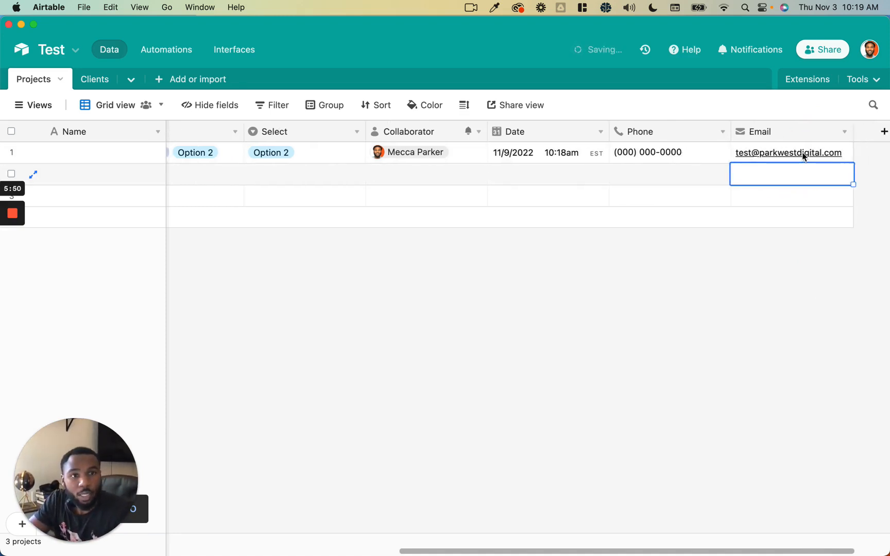
{"action": "left_click", "coordinate": [752, 159]}
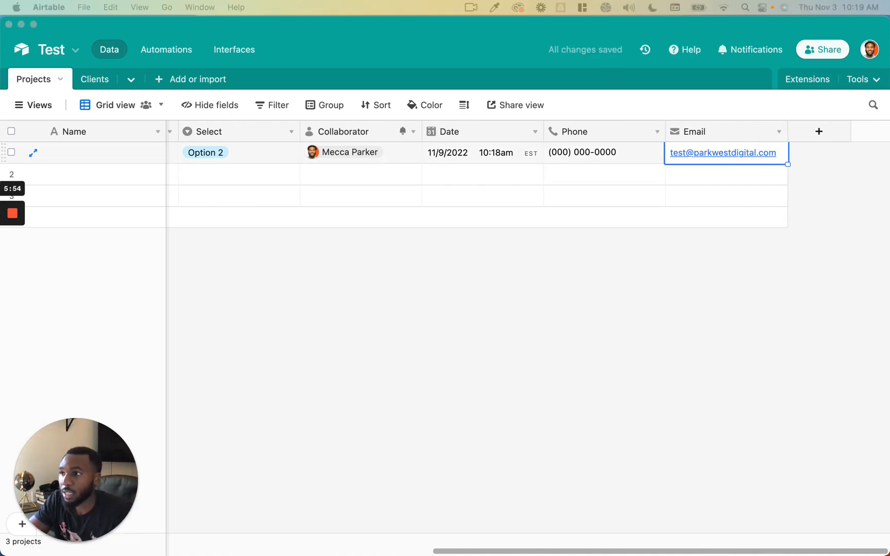
{"action": "left_click", "coordinate": [436, 262]}
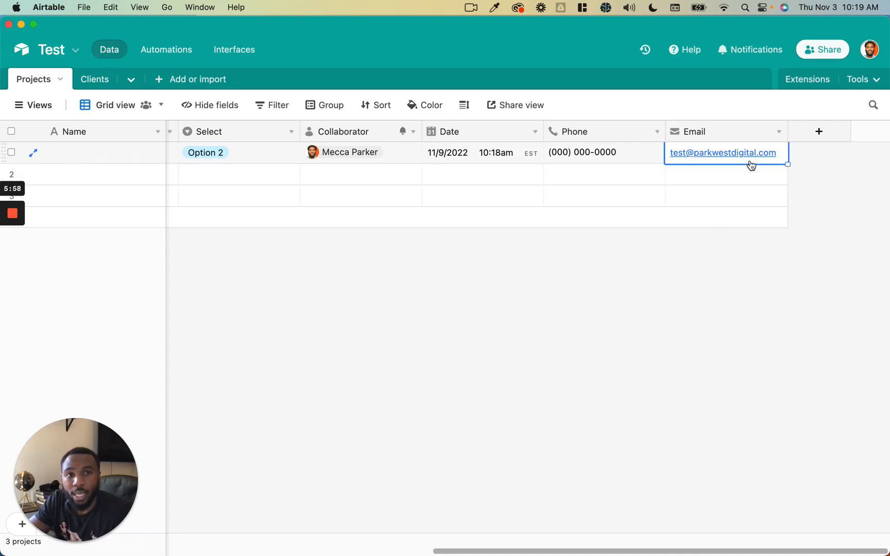
- Add a URL field and enter parkwestdigital.com as the first row's web address
{"action": "left_click", "coordinate": [818, 133]}
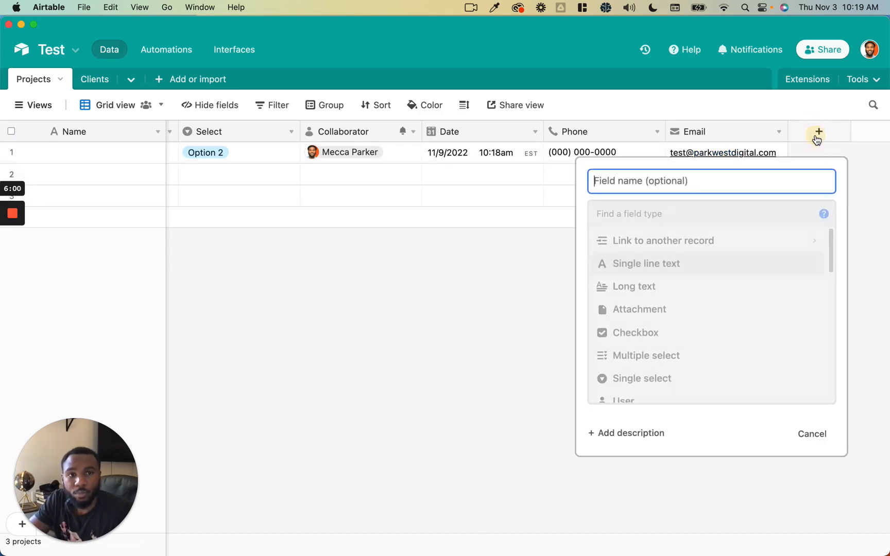
{"action": "scroll", "coordinate": [747, 340], "scroll_direction": "down", "scroll_amount": 3}
{"action": "scroll", "coordinate": [747, 340], "scroll_direction": "down", "scroll_amount": 2}
{"action": "scroll", "coordinate": [743, 300], "scroll_direction": "up", "scroll_amount": 1}
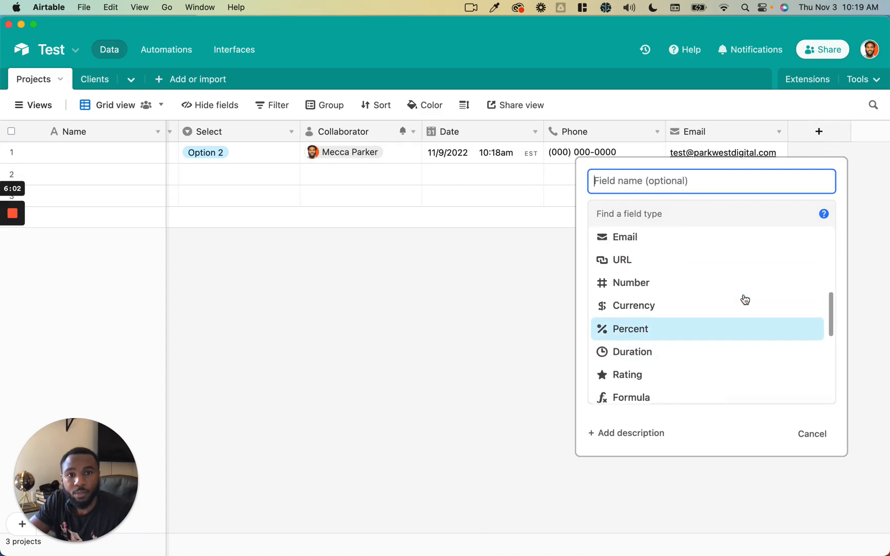
{"action": "left_click", "coordinate": [721, 268]}
{"action": "left_click", "coordinate": [812, 284]}
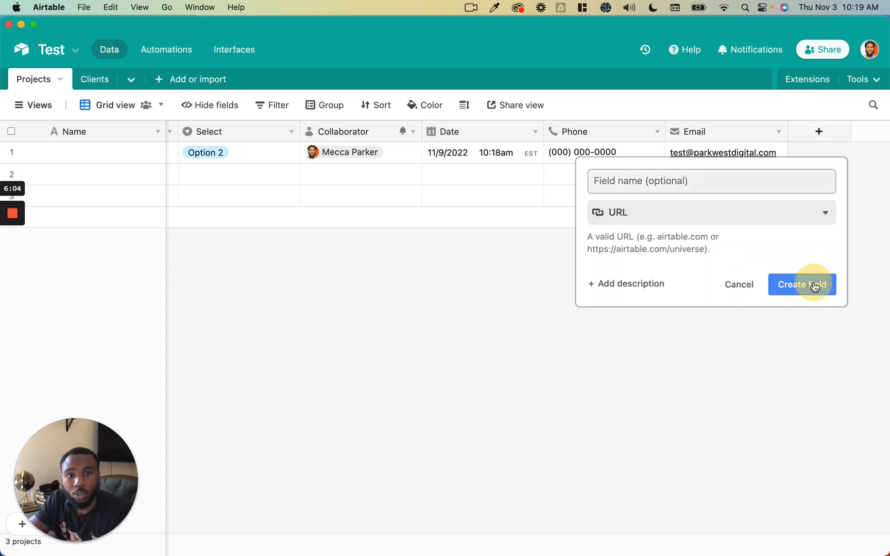
{"action": "left_click", "coordinate": [749, 166]}
{"action": "left_click", "coordinate": [746, 152]}
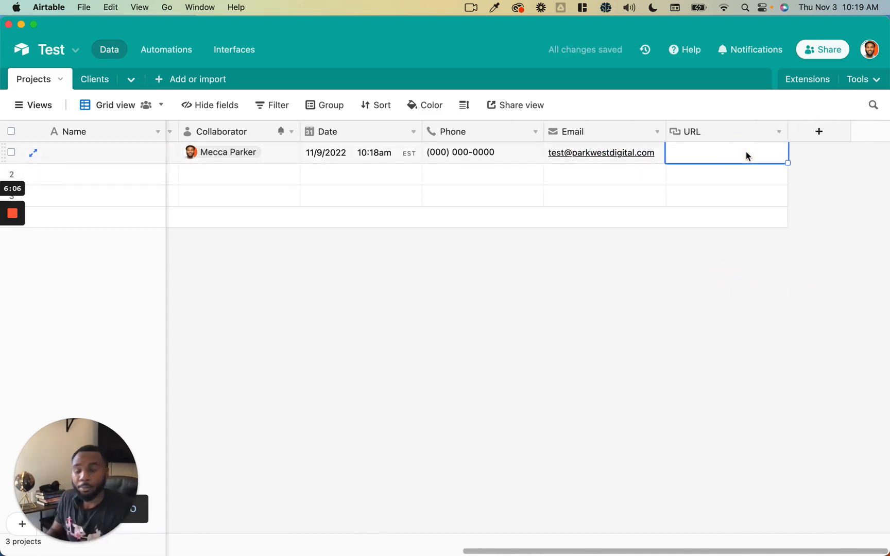
{"action": "type", "text": "parkwest"}
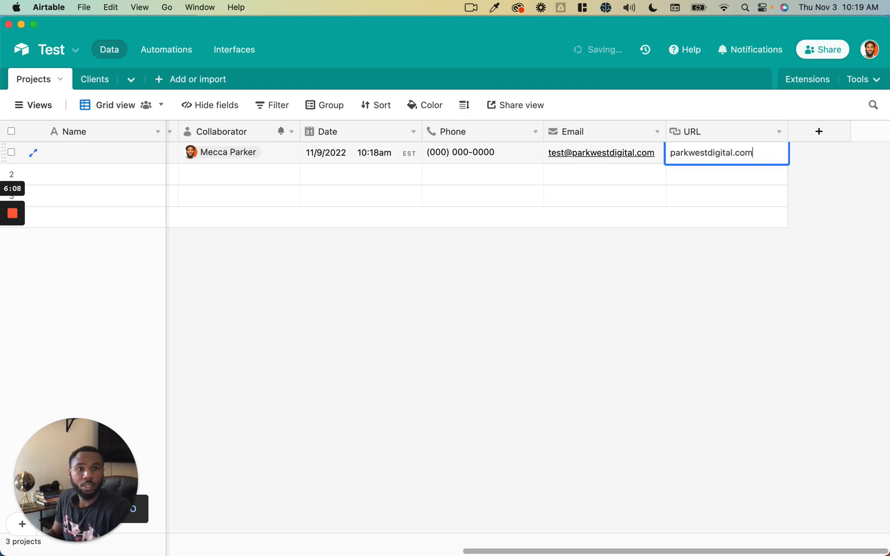
{"action": "type", "text": "digital.com"}
{"action": "left_click", "coordinate": [740, 168]}
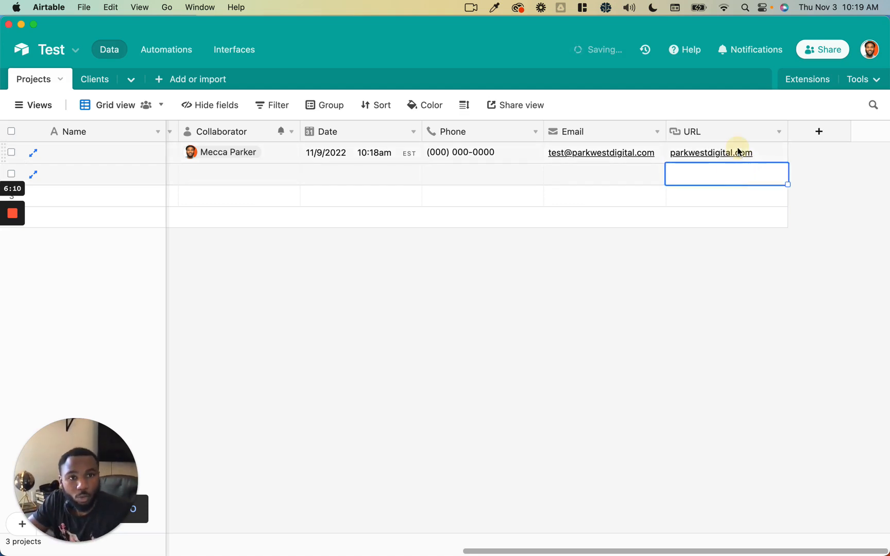
{"action": "left_click", "coordinate": [741, 156]}
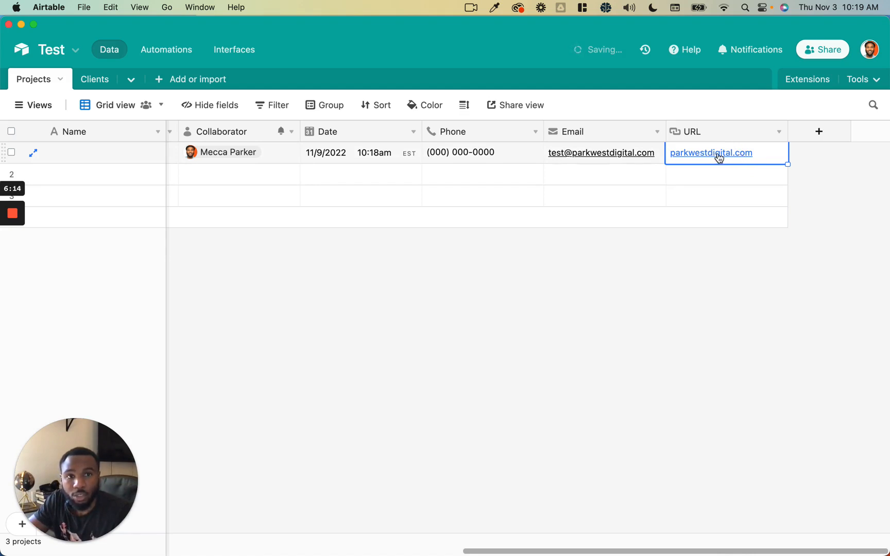
- Add a Number field with Decimal format and 1.0 precision
{"action": "left_click", "coordinate": [802, 138]}
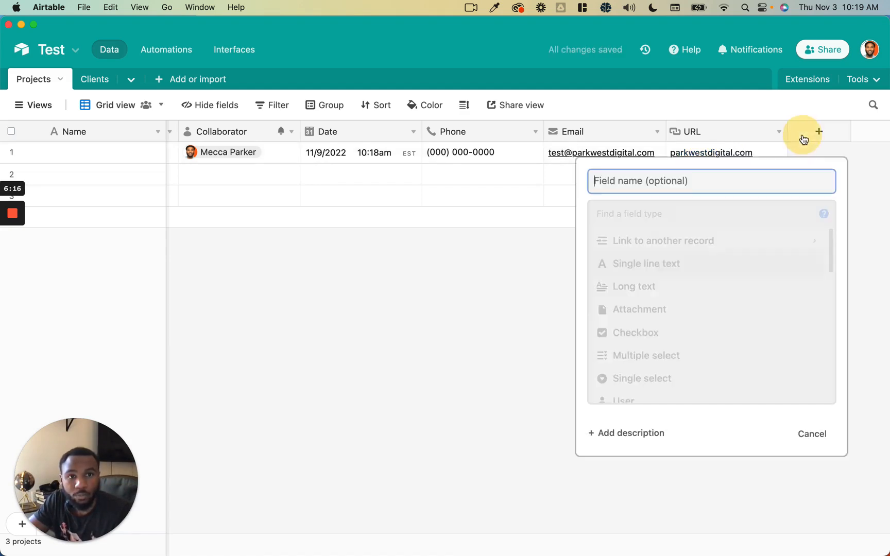
{"action": "scroll", "coordinate": [728, 269], "scroll_direction": "down", "scroll_amount": 3}
{"action": "scroll", "coordinate": [730, 270], "scroll_direction": "down", "scroll_amount": 3}
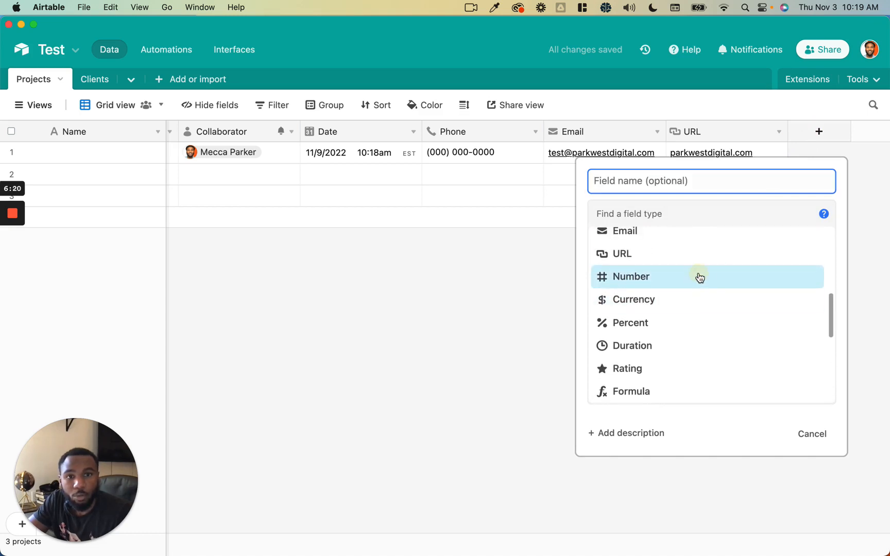
{"action": "left_click", "coordinate": [699, 277]}
{"action": "left_click", "coordinate": [710, 278]}
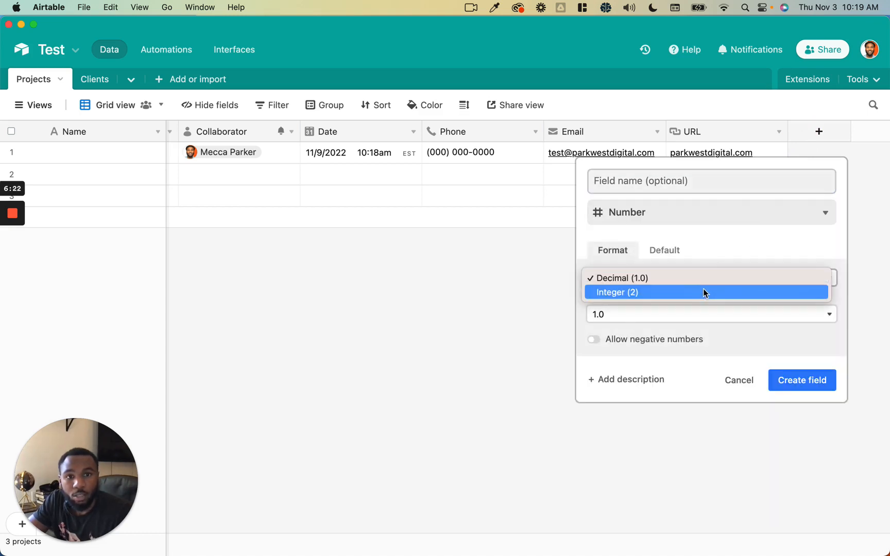
{"action": "left_click", "coordinate": [678, 320]}
{"action": "left_click", "coordinate": [677, 319]}
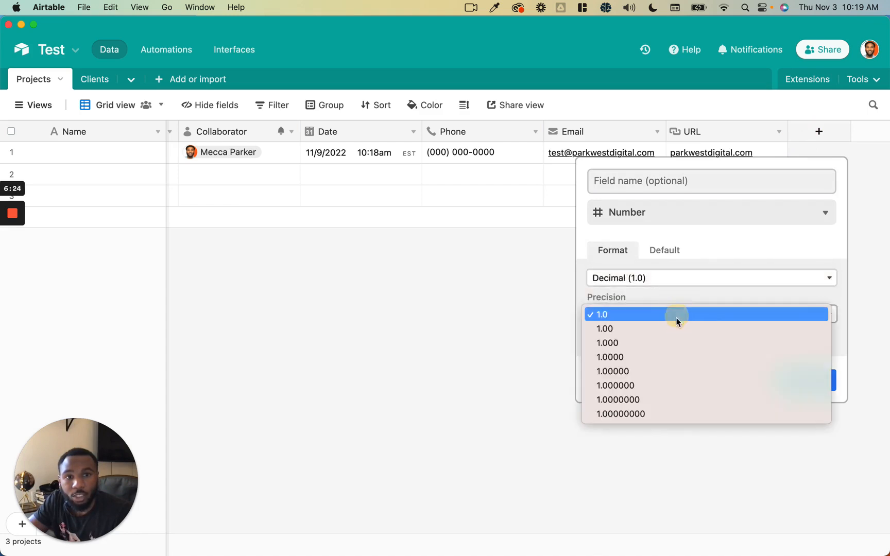
{"action": "left_click", "coordinate": [716, 252]}
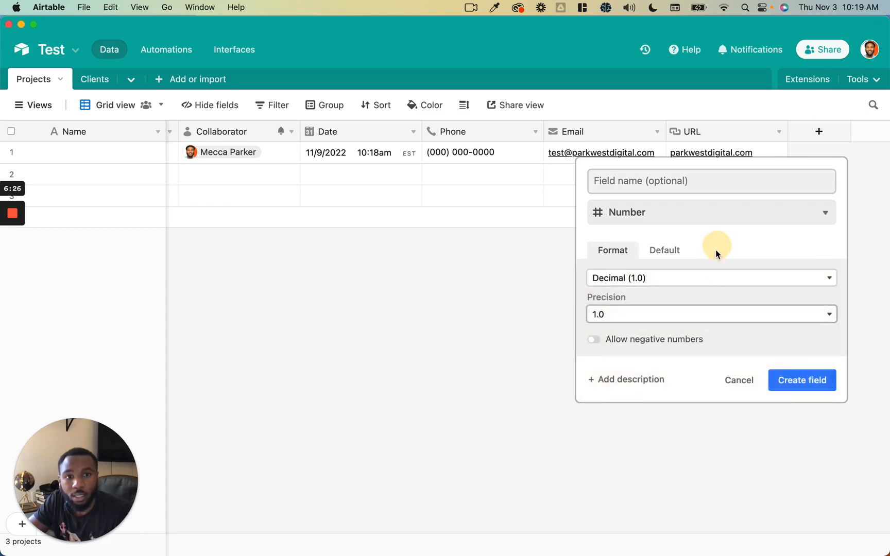
{"action": "double_click", "coordinate": [652, 342]}
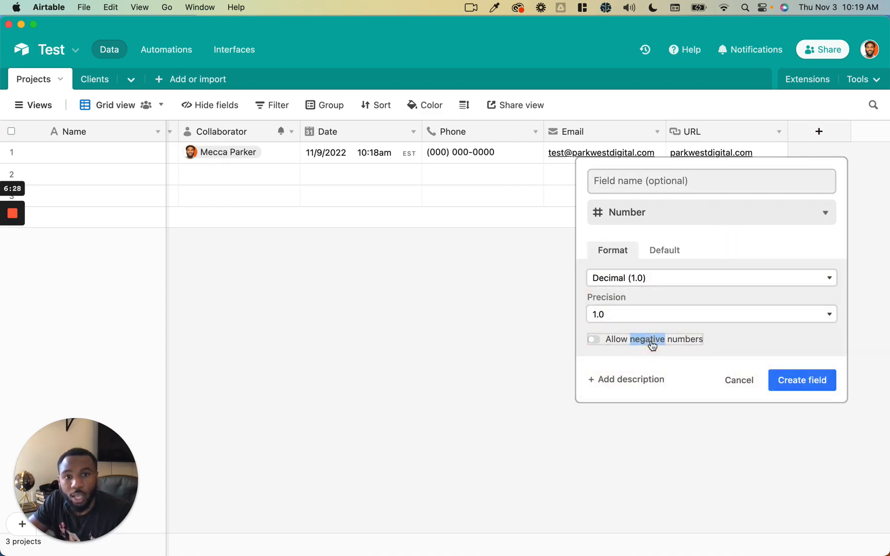
{"action": "left_click", "coordinate": [675, 257]}
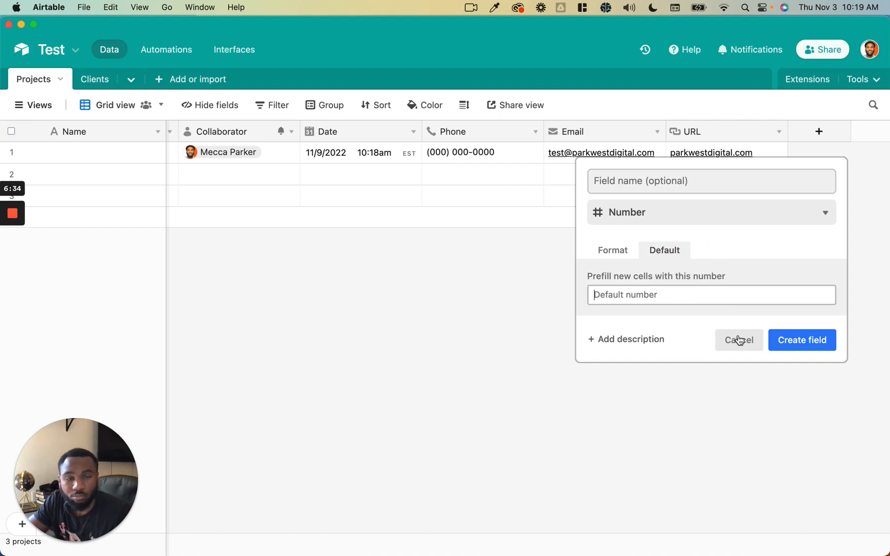
{"action": "left_click", "coordinate": [777, 341]}
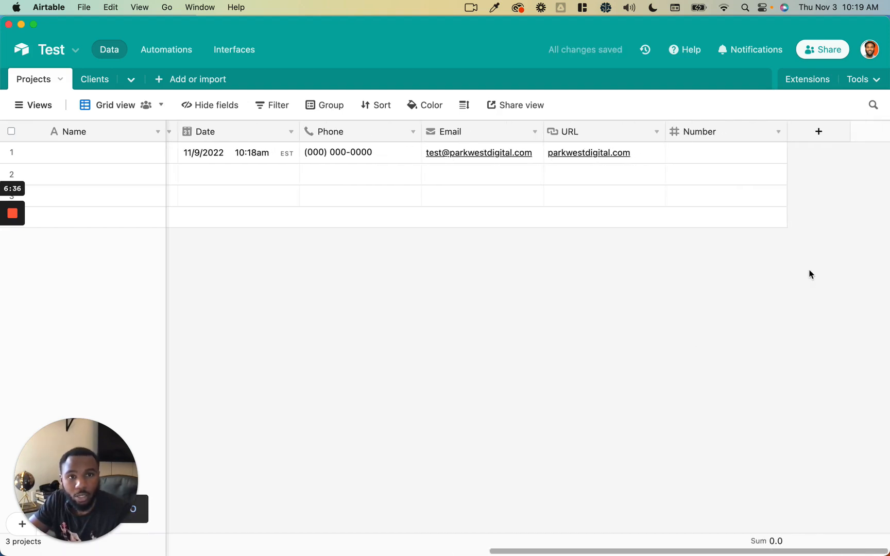
- Start a Currency field with the $ symbol and $1.00 precision, showing its Default settings
{"action": "left_click", "coordinate": [809, 139]}
{"action": "scroll", "coordinate": [746, 315], "scroll_direction": "down", "scroll_amount": 5}
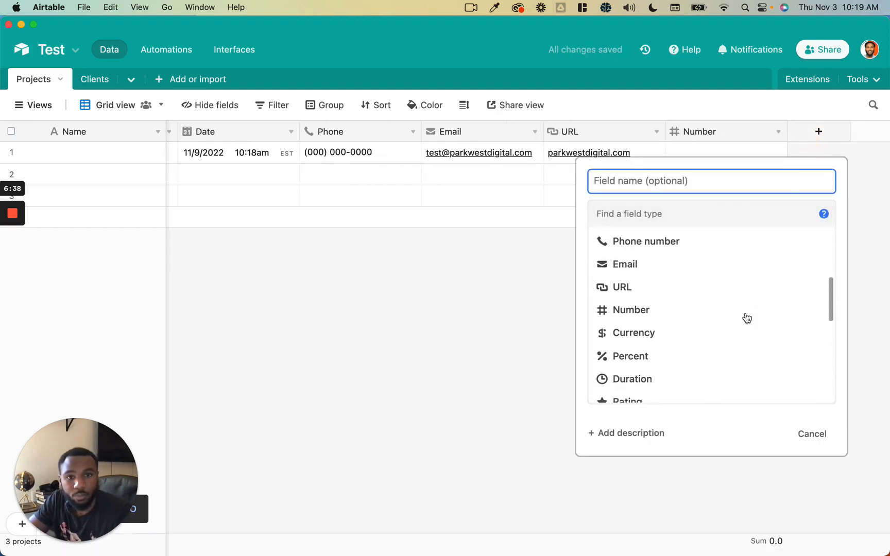
{"action": "left_click", "coordinate": [737, 290]}
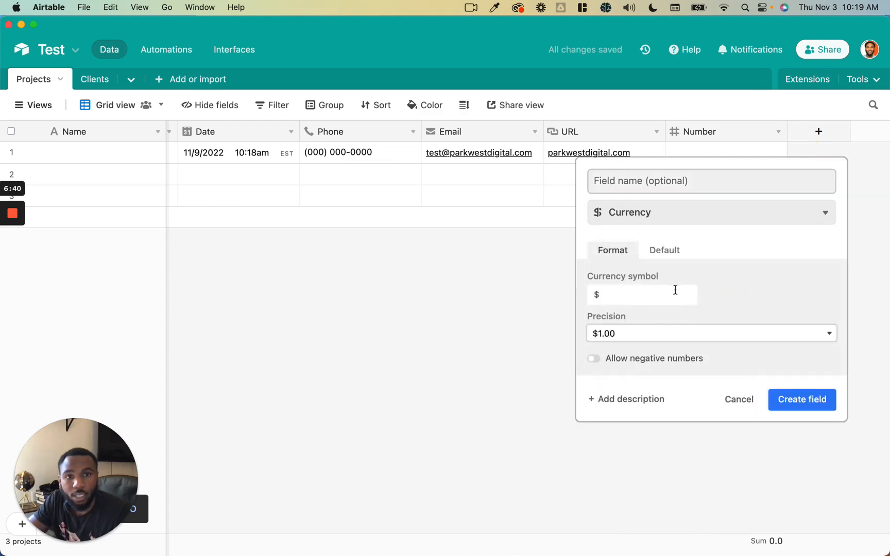
{"action": "left_click", "coordinate": [686, 334]}
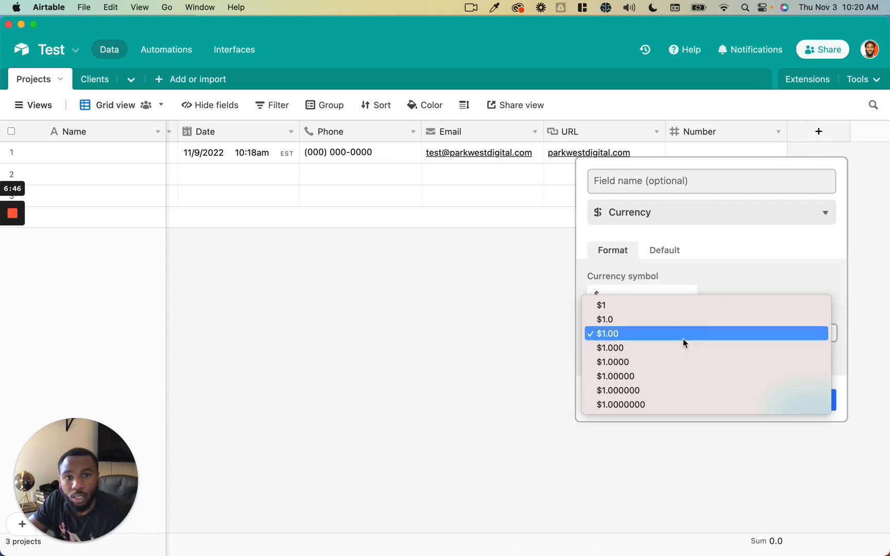
{"action": "left_click", "coordinate": [686, 335]}
{"action": "left_click", "coordinate": [678, 295]}
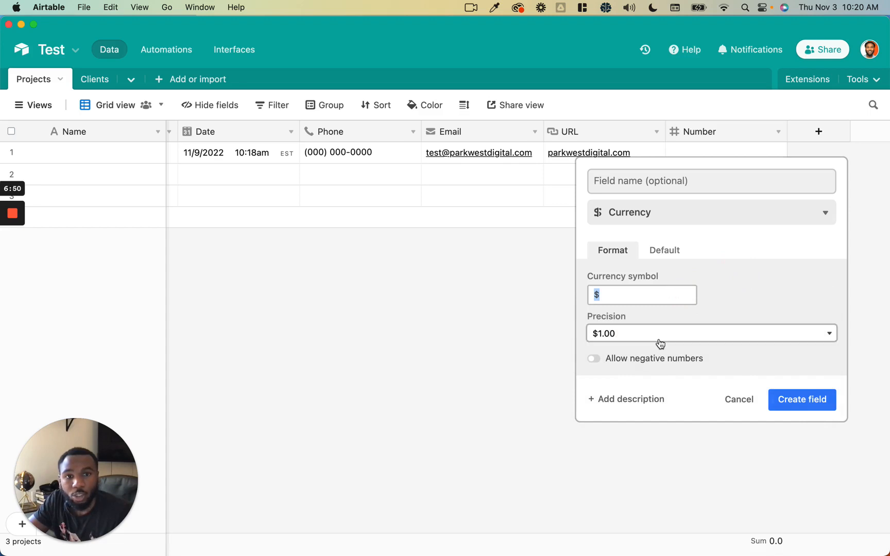
{"action": "left_click", "coordinate": [663, 255]}
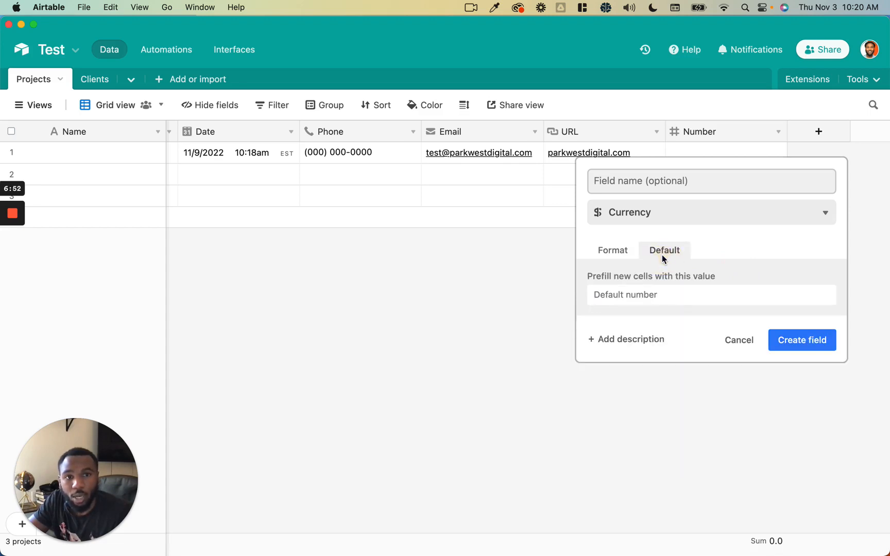
{"action": "left_click", "coordinate": [663, 295]}
- Create the Value currency field, then add a Percent field keeping precision 1
{"action": "left_click", "coordinate": [796, 349]}
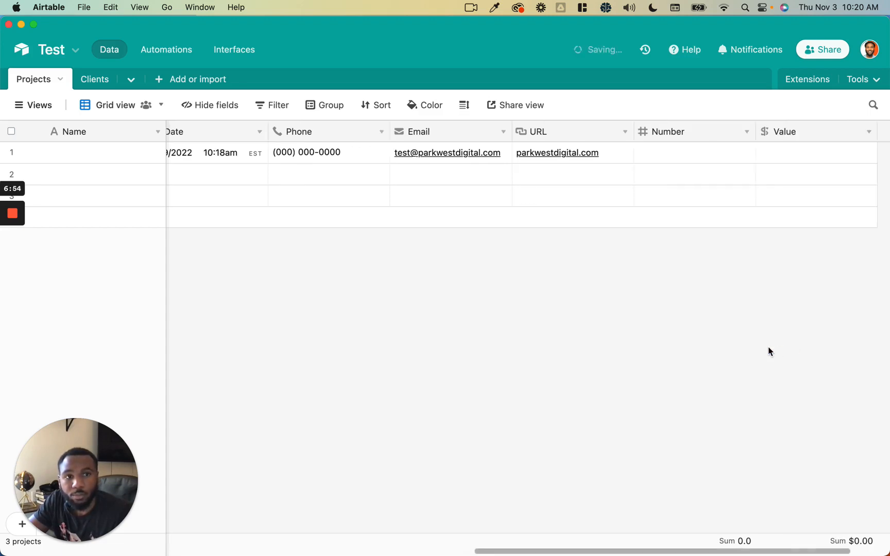
{"action": "left_click", "coordinate": [820, 133]}
{"action": "scroll", "coordinate": [789, 268], "scroll_direction": "down", "scroll_amount": 10}
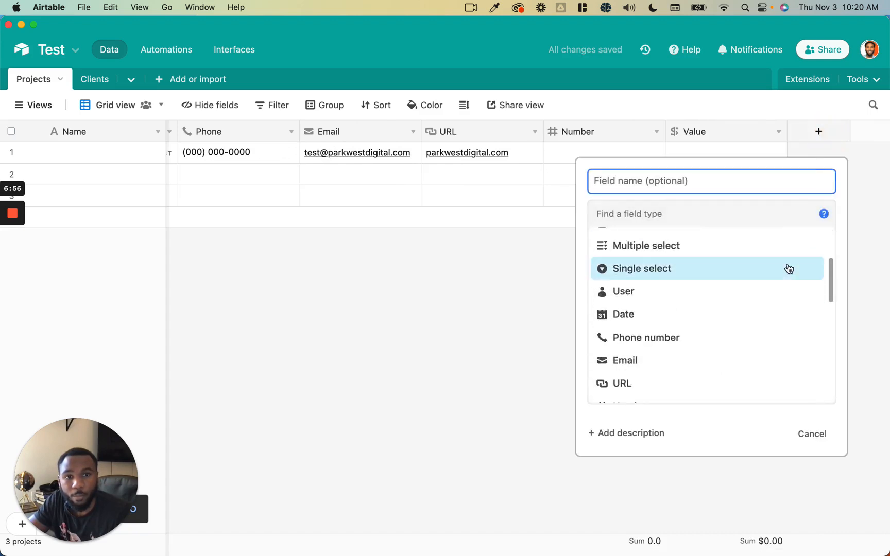
{"action": "left_click", "coordinate": [753, 280]}
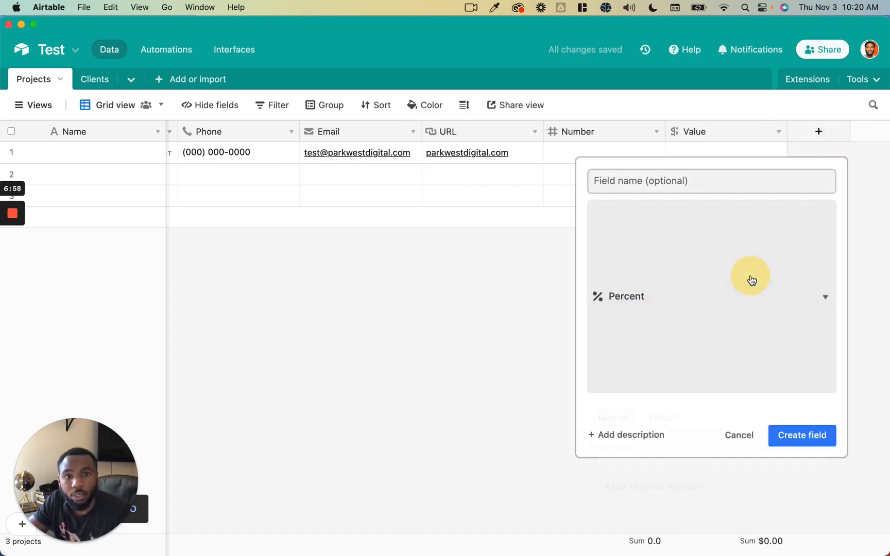
{"action": "left_click", "coordinate": [699, 296]}
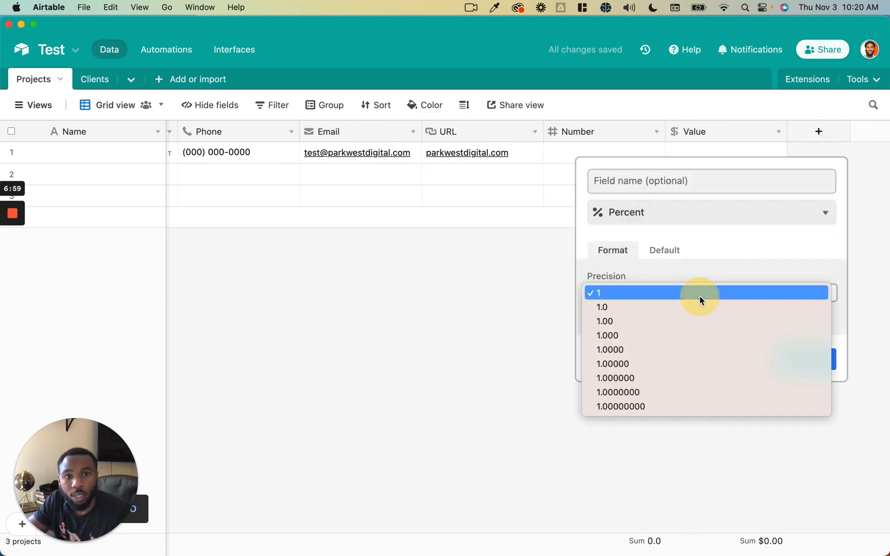
{"action": "left_click", "coordinate": [714, 248]}
{"action": "left_click", "coordinate": [665, 251]}
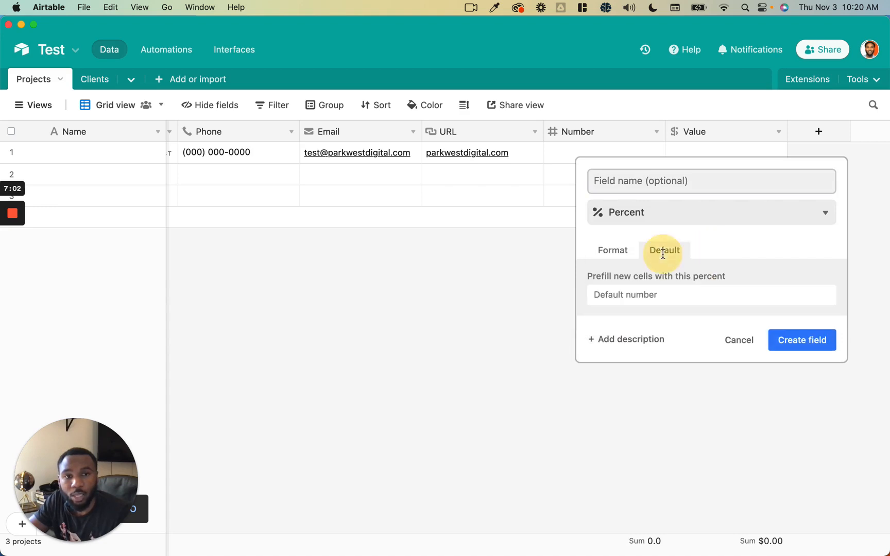
{"action": "left_click", "coordinate": [794, 342]}
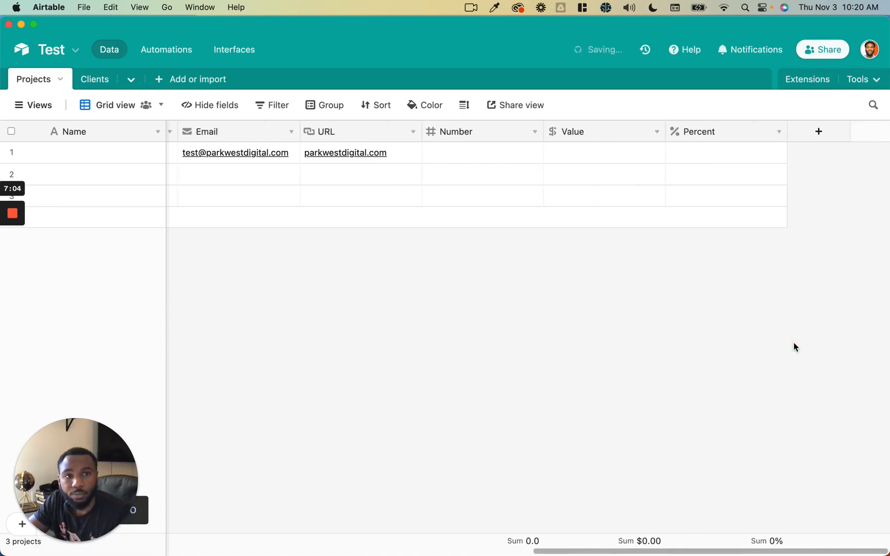
- Add a Duration field in h:mm format
{"action": "left_click", "coordinate": [817, 132]}
{"action": "scroll", "coordinate": [744, 270], "scroll_direction": "down", "scroll_amount": 8}
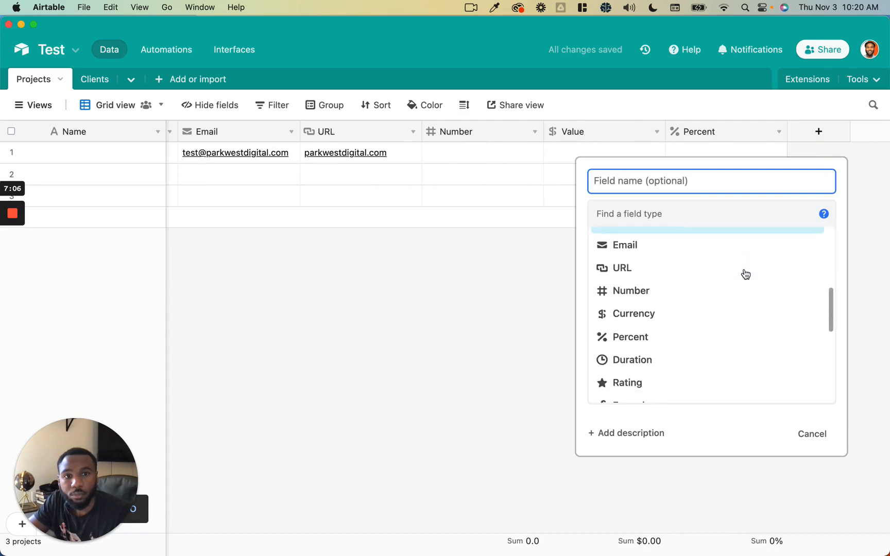
{"action": "left_click", "coordinate": [742, 265]}
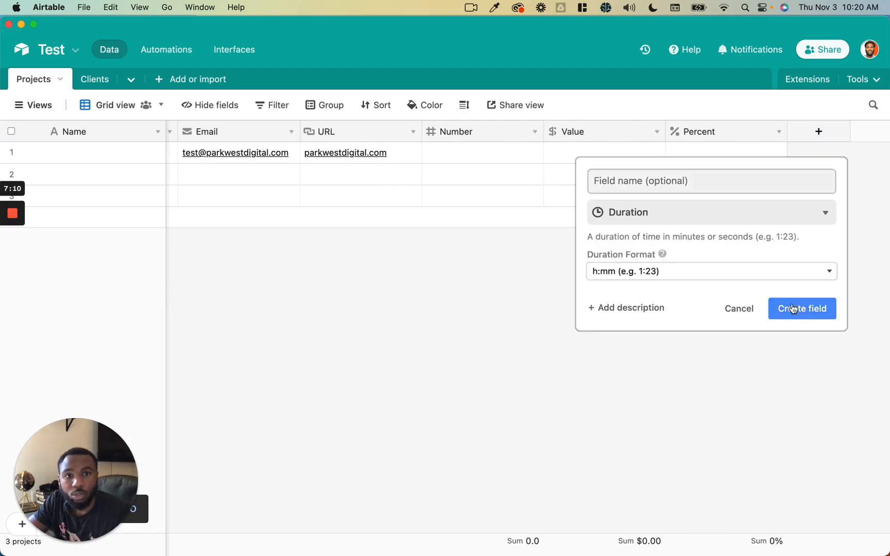
{"action": "left_click", "coordinate": [770, 273]}
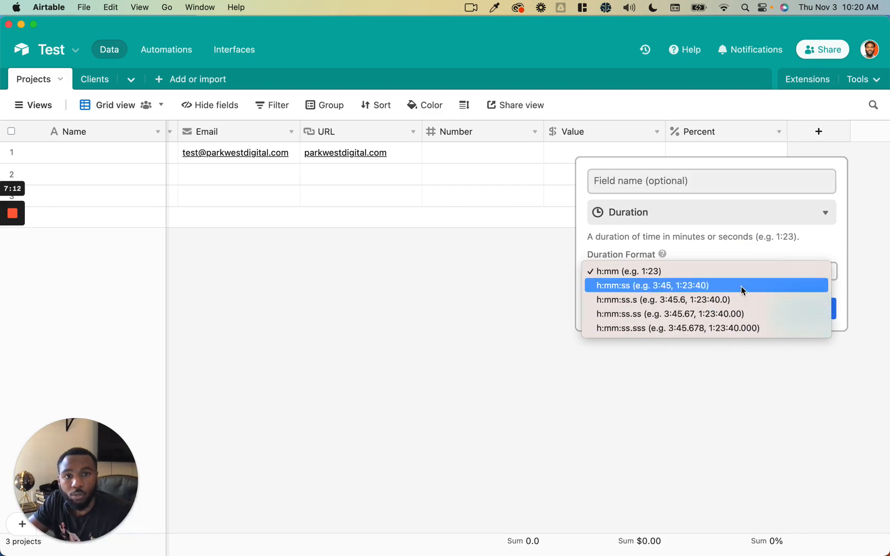
{"action": "left_click", "coordinate": [749, 248]}
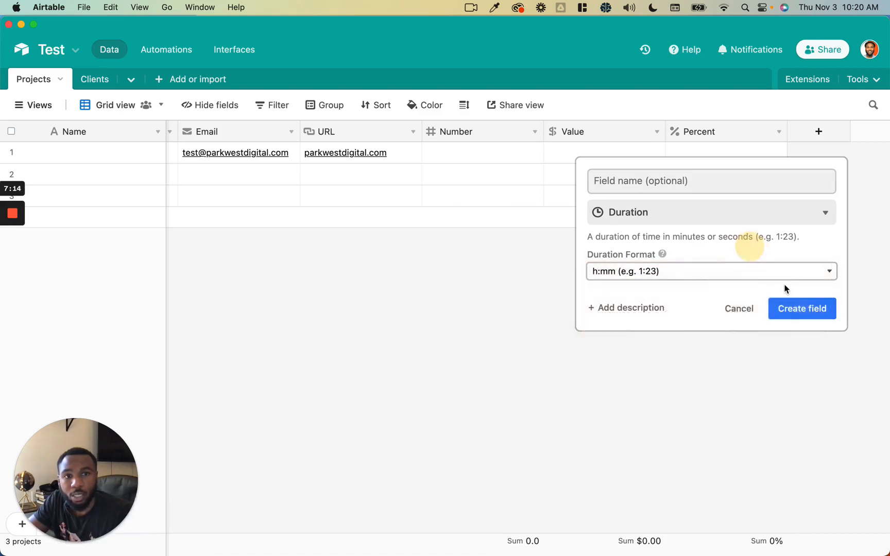
{"action": "left_click", "coordinate": [786, 316]}
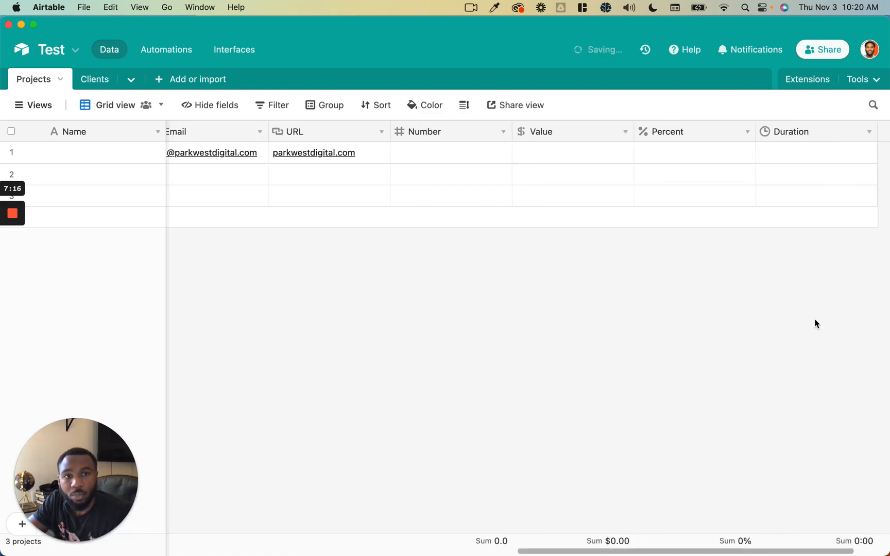
- Enter a duration of 1:30 for the first project
{"action": "left_click", "coordinate": [715, 153]}
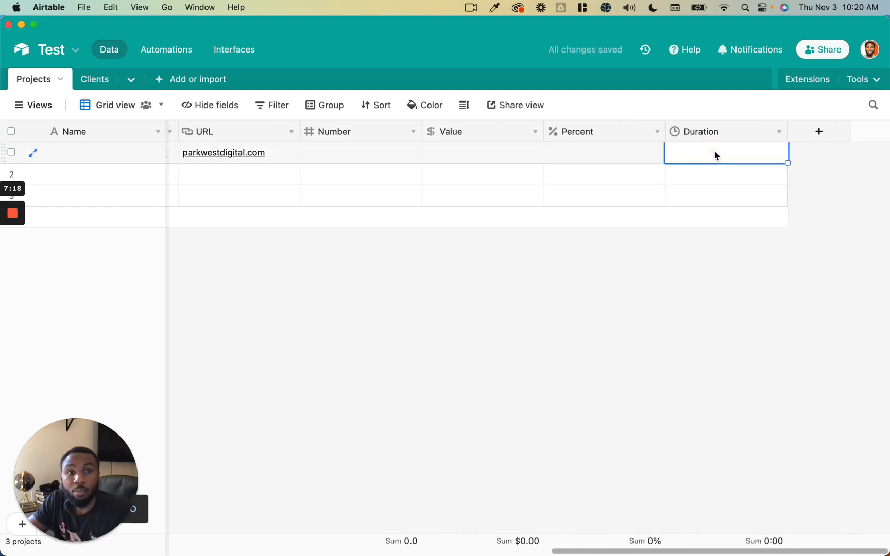
{"action": "left_click", "coordinate": [714, 152]}
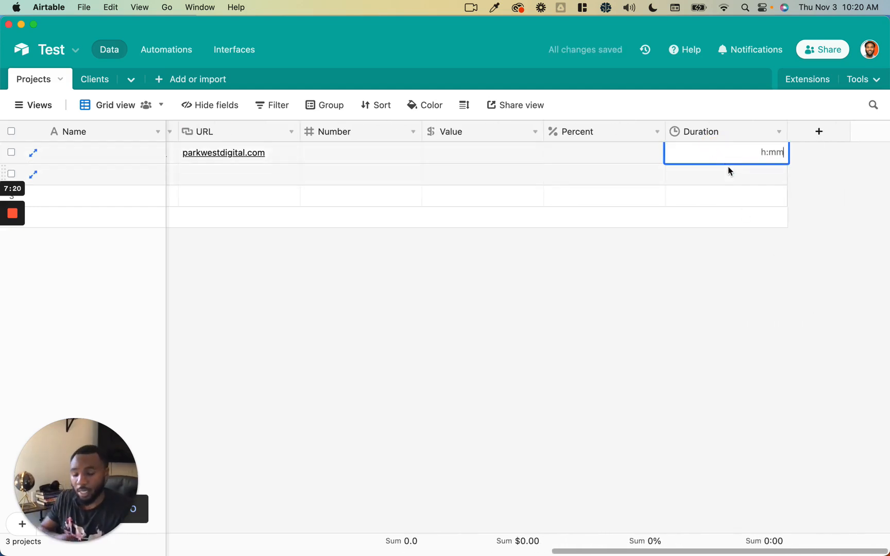
{"action": "type", "text": "1:30"}
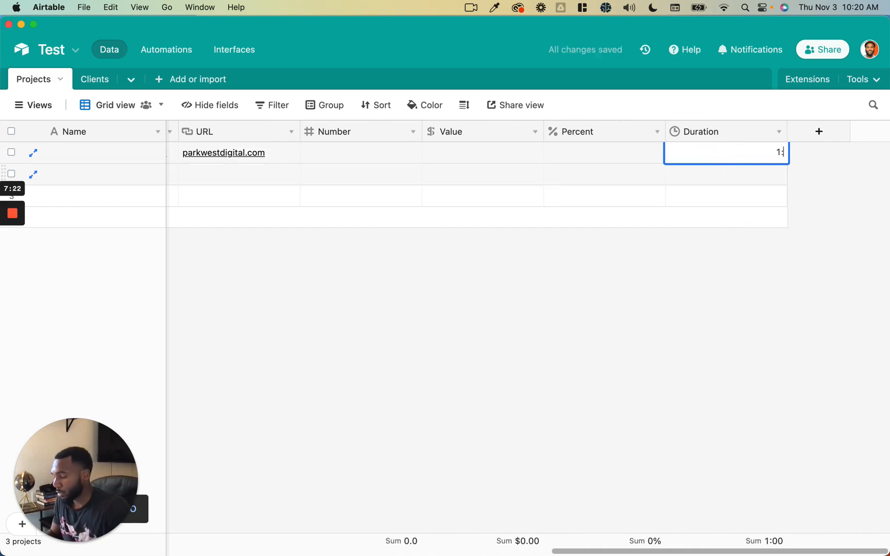
{"action": "left_click", "coordinate": [703, 180]}
{"action": "left_click", "coordinate": [730, 151]}
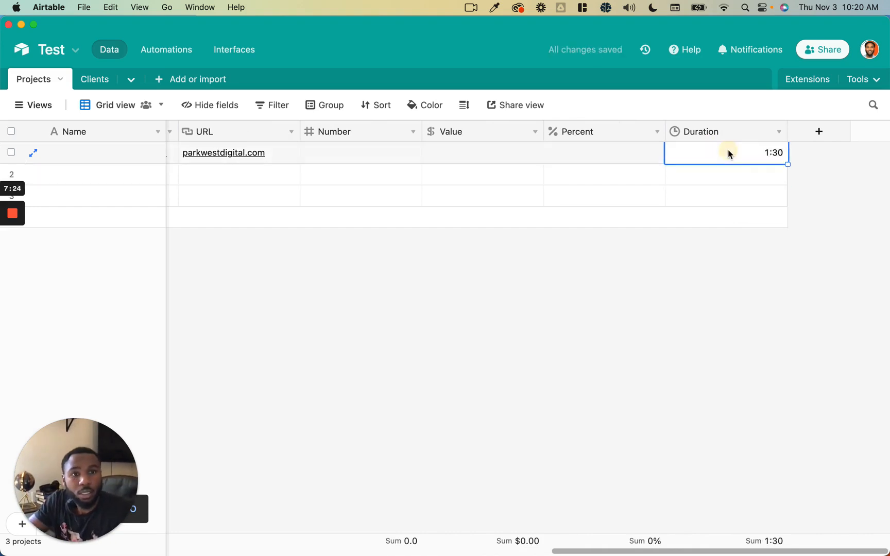
{"action": "left_click", "coordinate": [728, 149]}
{"action": "left_click", "coordinate": [725, 179]}
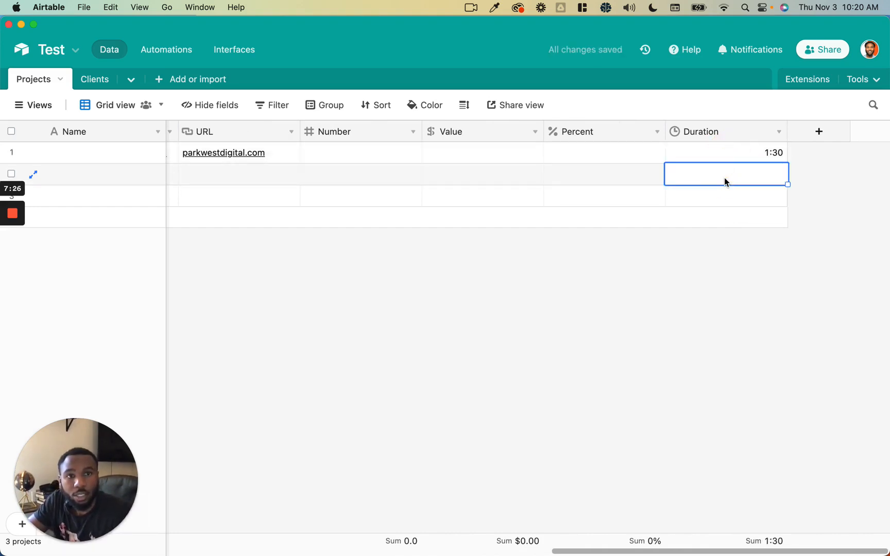
{"action": "left_click", "coordinate": [743, 153]}
{"action": "left_click", "coordinate": [758, 155]}
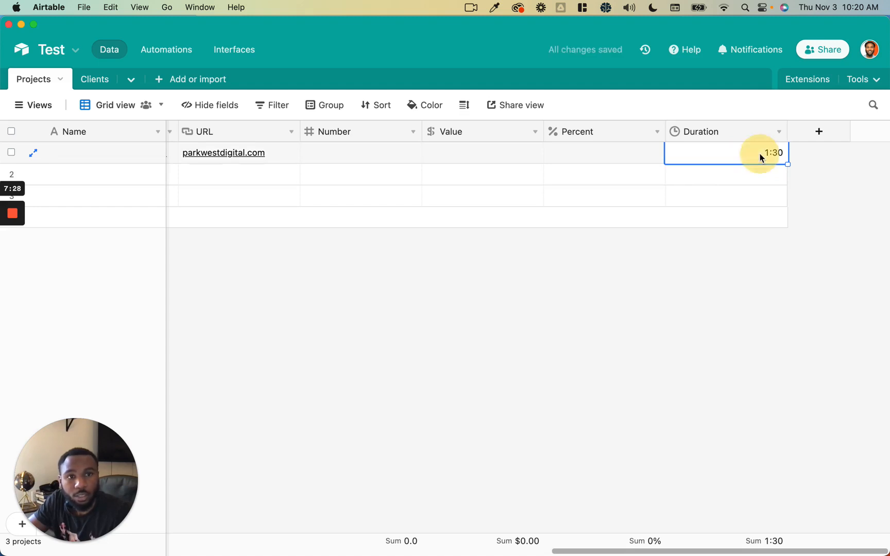
- Add a Rating field with orange stars and a maximum of 5
{"action": "left_click", "coordinate": [800, 141]}
{"action": "scroll", "coordinate": [727, 286], "scroll_direction": "down", "scroll_amount": 10}
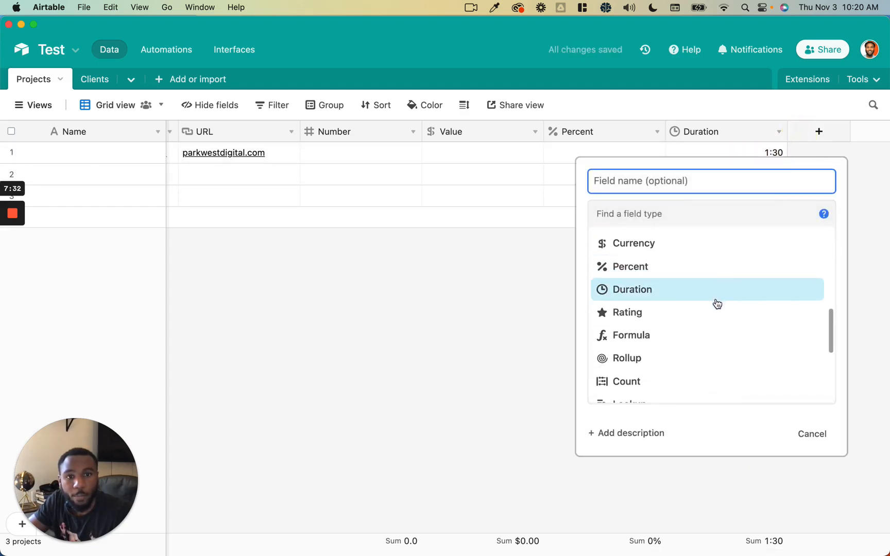
{"action": "left_click", "coordinate": [716, 310]}
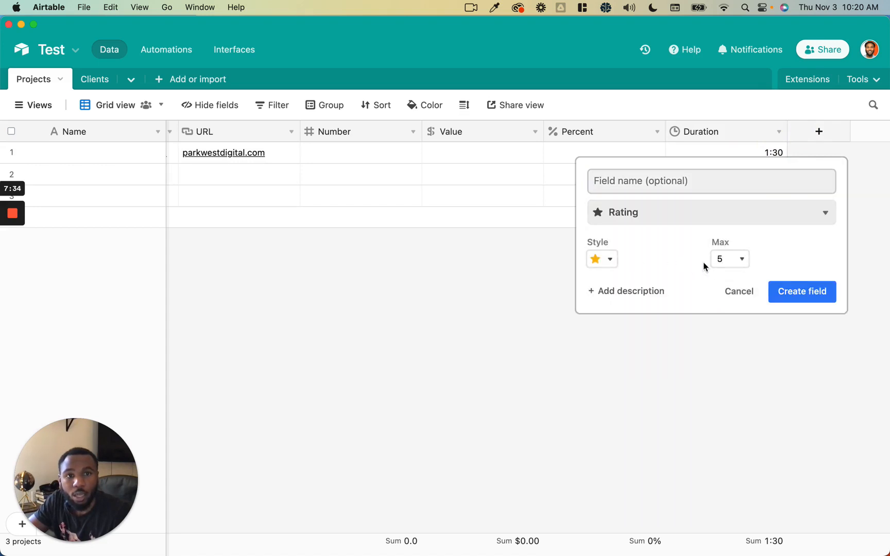
{"action": "left_click", "coordinate": [613, 259]}
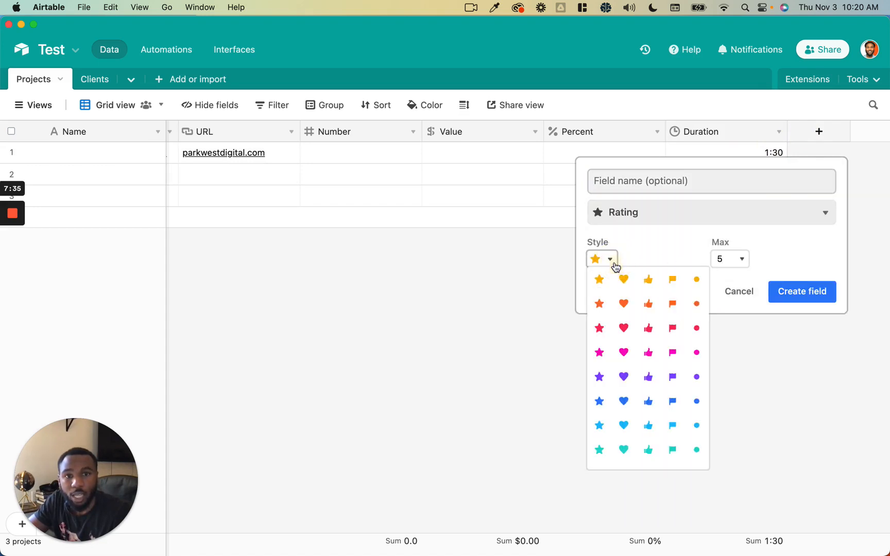
{"action": "left_click", "coordinate": [665, 248]}
{"action": "left_click", "coordinate": [732, 258]}
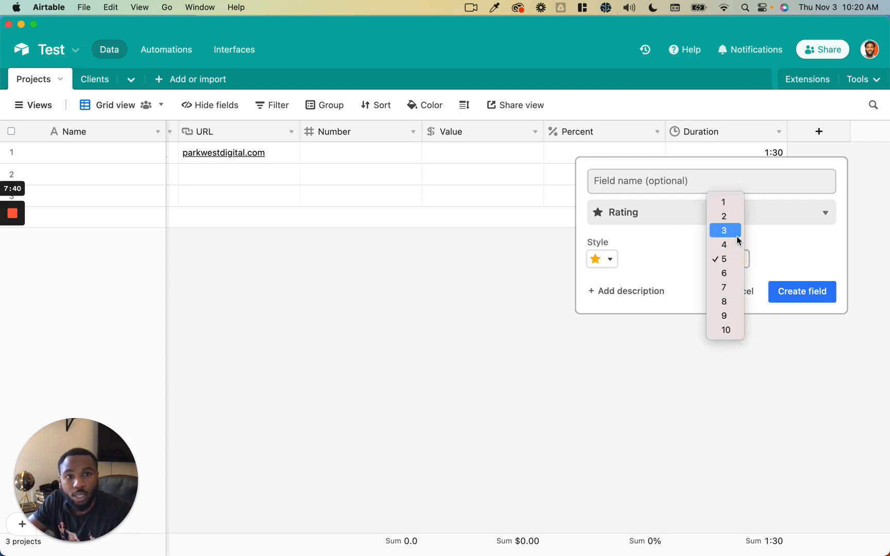
{"action": "left_click", "coordinate": [800, 291]}
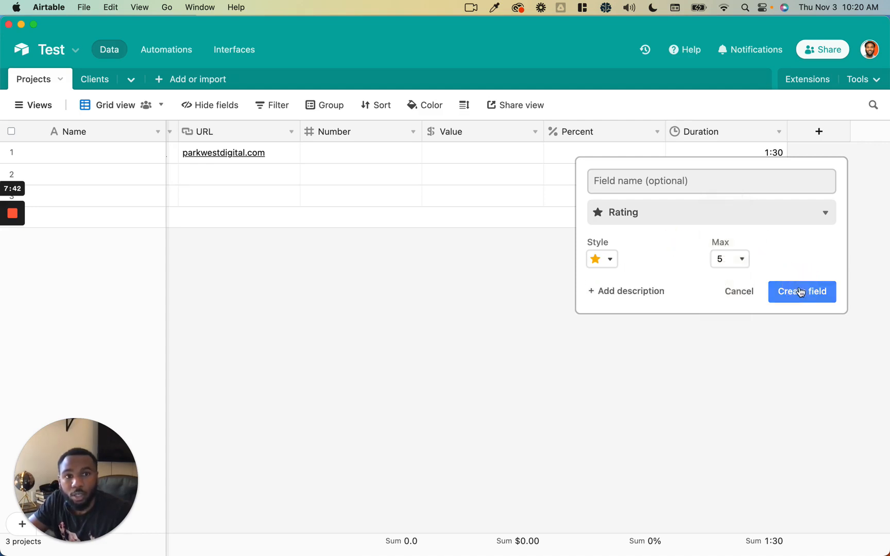
{"action": "left_click", "coordinate": [800, 292]}
- Rate the first project two stars
{"action": "left_click", "coordinate": [732, 154]}
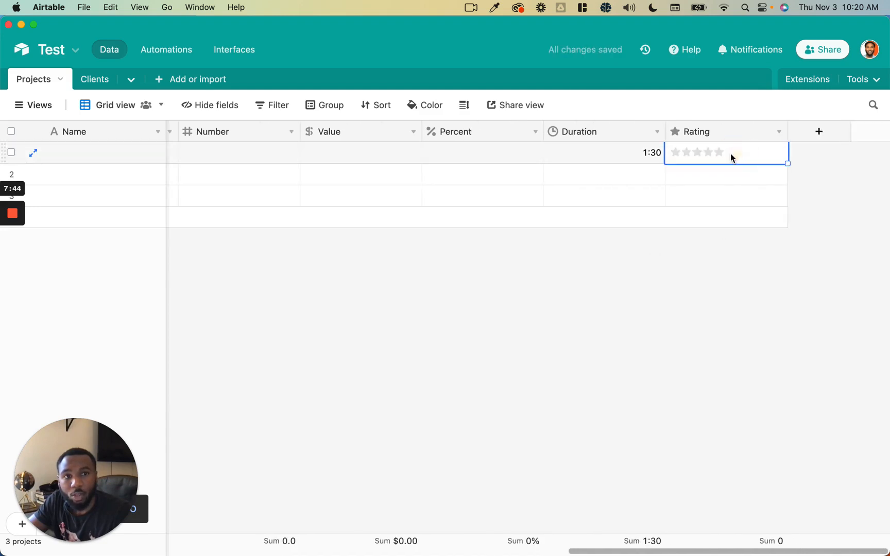
{"action": "left_click", "coordinate": [704, 155]}
{"action": "left_click", "coordinate": [687, 153]}
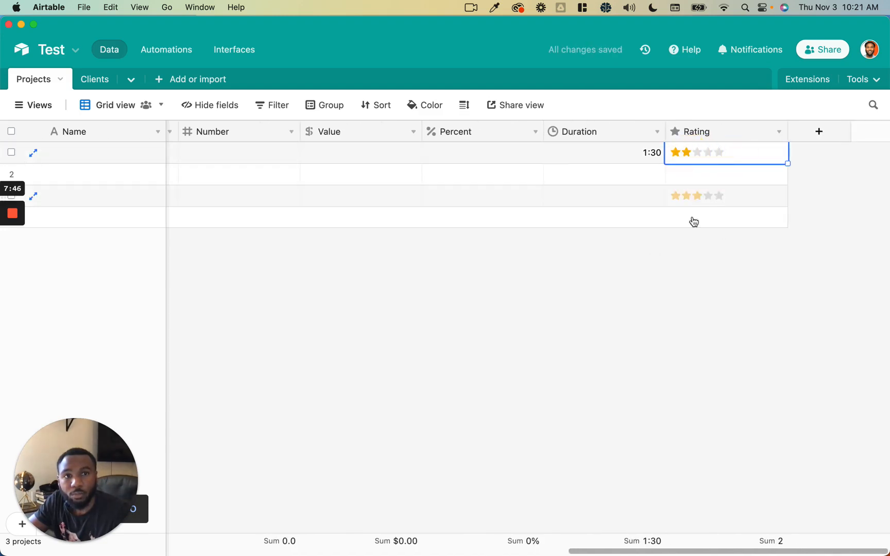
{"action": "left_click", "coordinate": [690, 239]}
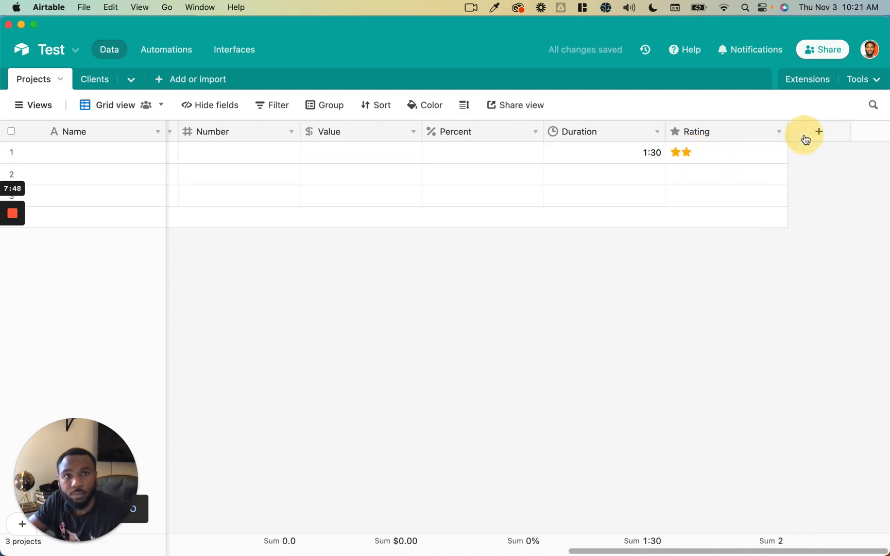
- Add a Calculation formula field with if(Value > 100, "A lot", "A little")
{"action": "left_click", "coordinate": [806, 137]}
{"action": "scroll", "coordinate": [749, 295], "scroll_direction": "down", "scroll_amount": 10}
{"action": "scroll", "coordinate": [751, 294], "scroll_direction": "down", "scroll_amount": 3}
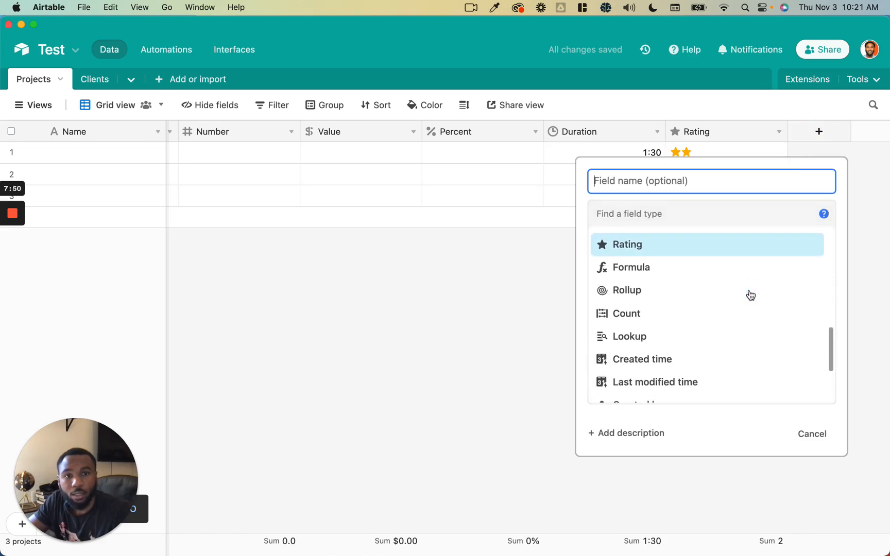
{"action": "left_click", "coordinate": [747, 268]}
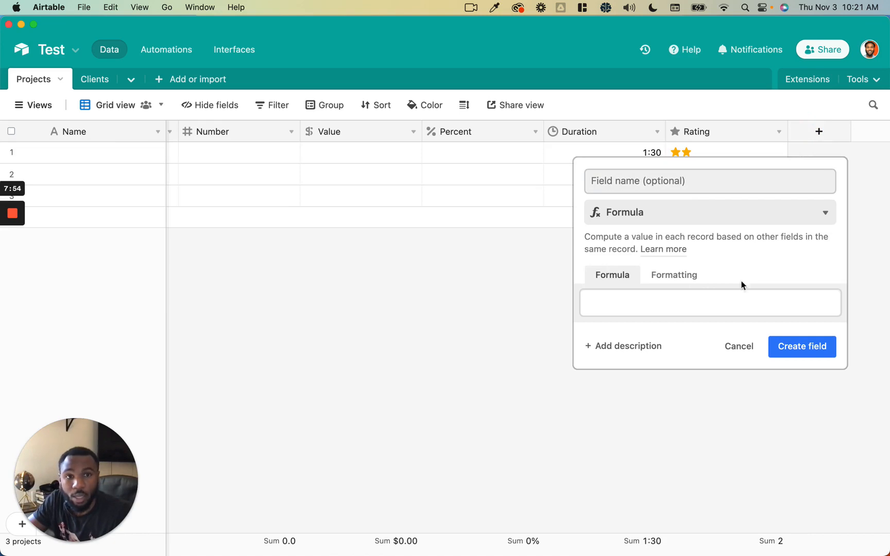
{"action": "left_click", "coordinate": [737, 294]}
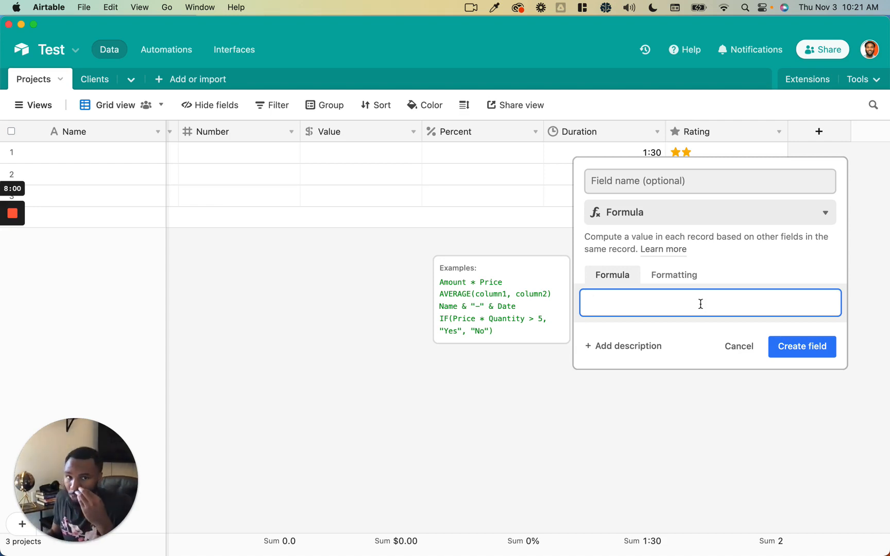
{"action": "type", "text": "if("}
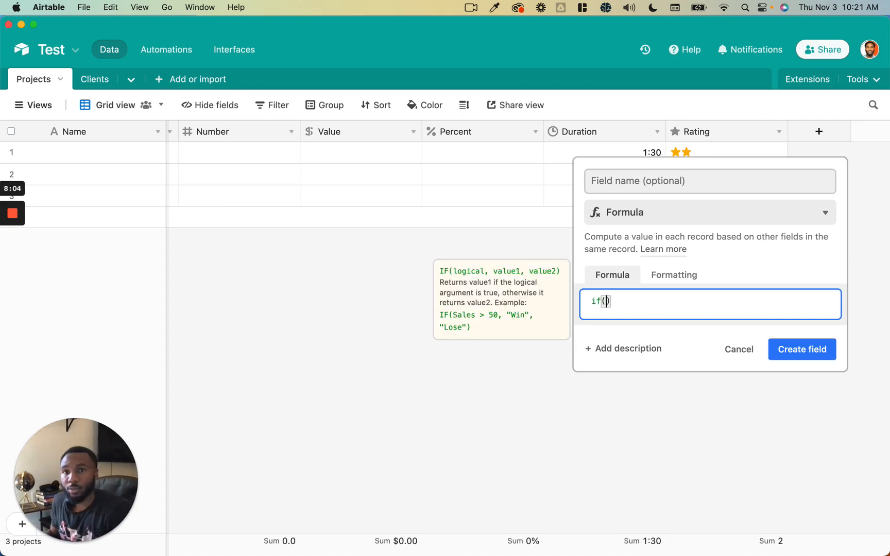
{"action": "type", "text": "Value "}
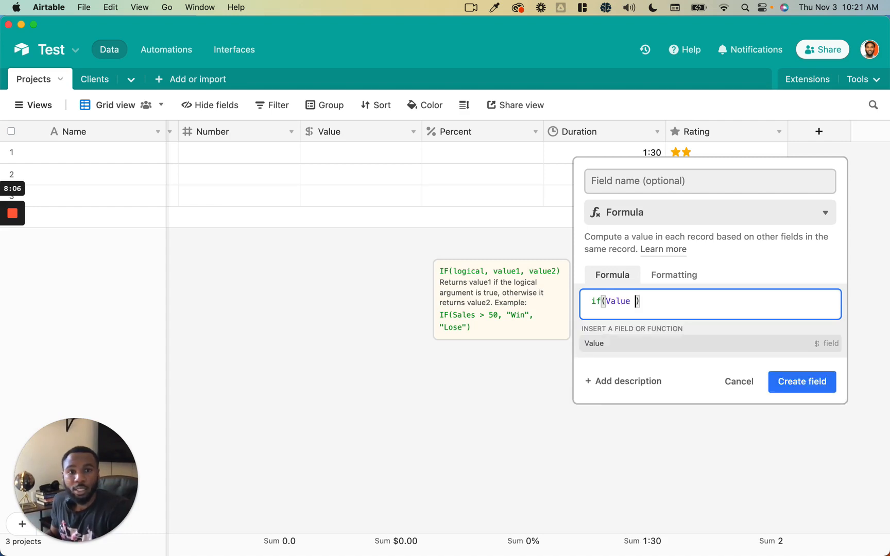
{"action": "type", "text": "> "}
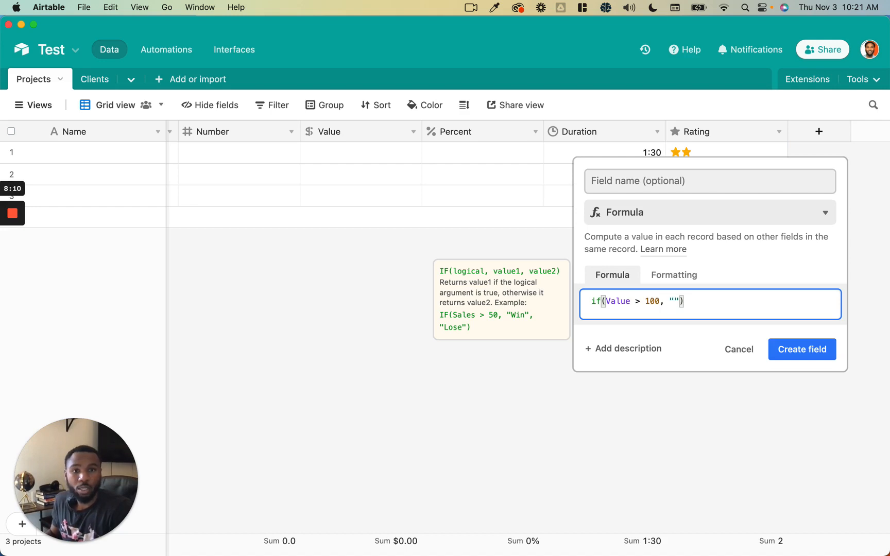
{"action": "type", "text": "100, \"A lot"}
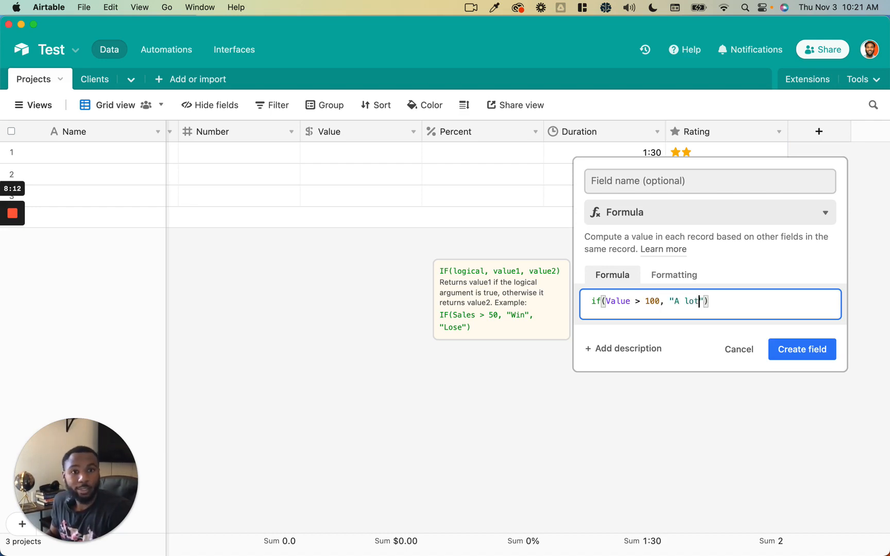
{"action": "type", "text": "\", \""}
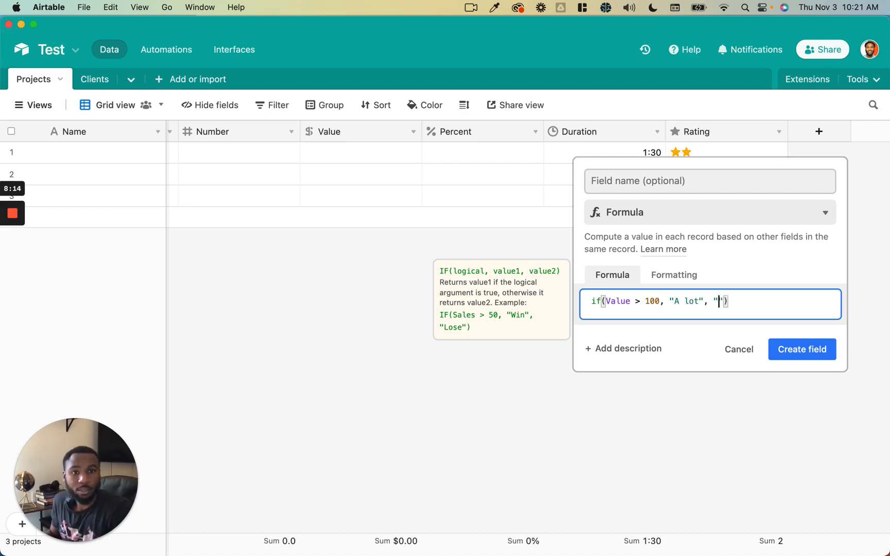
{"action": "type", "text": "A little"}
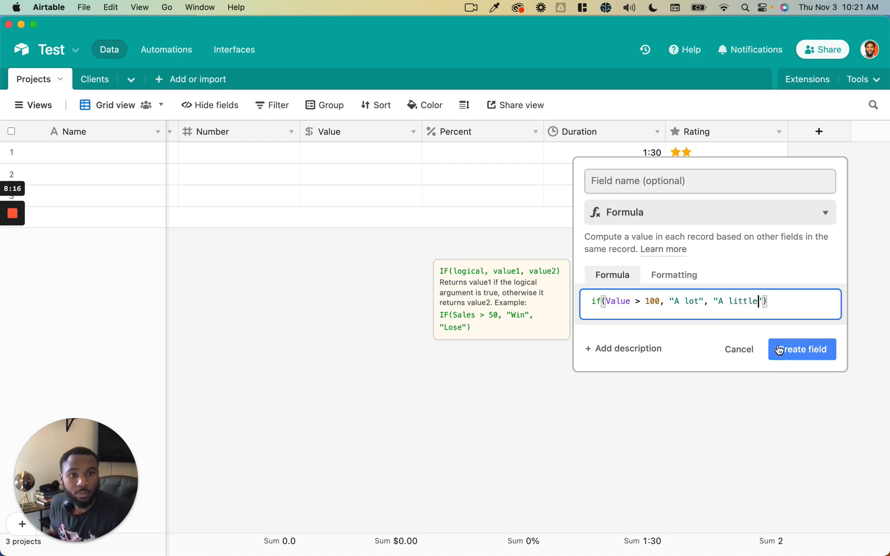
{"action": "left_click", "coordinate": [780, 348]}
{"action": "left_click", "coordinate": [768, 158]}
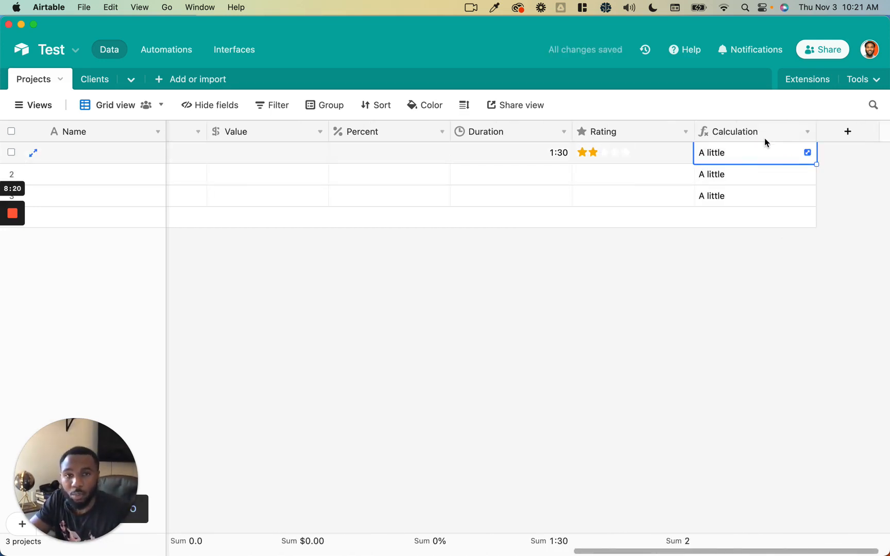
{"action": "left_click", "coordinate": [761, 180]}
{"action": "left_click", "coordinate": [761, 194]}
{"action": "left_click", "coordinate": [756, 130]}
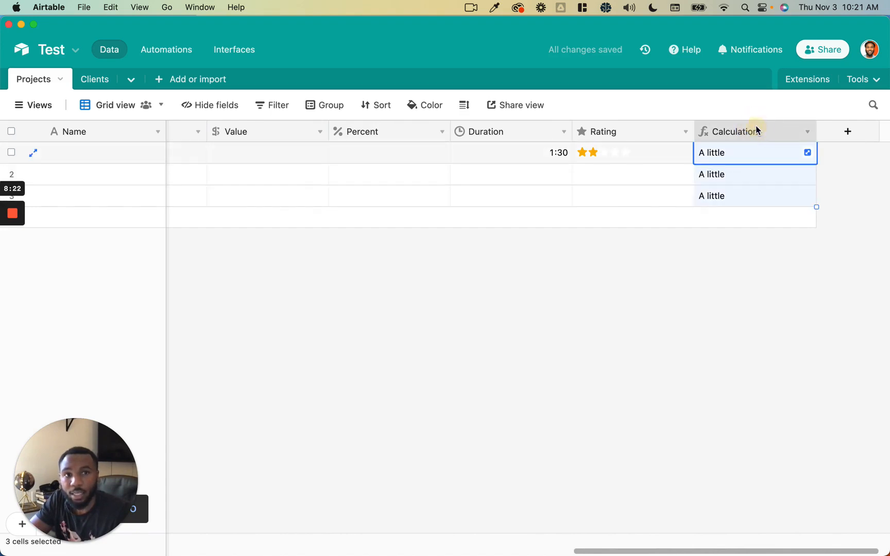
{"action": "left_click", "coordinate": [749, 171]}
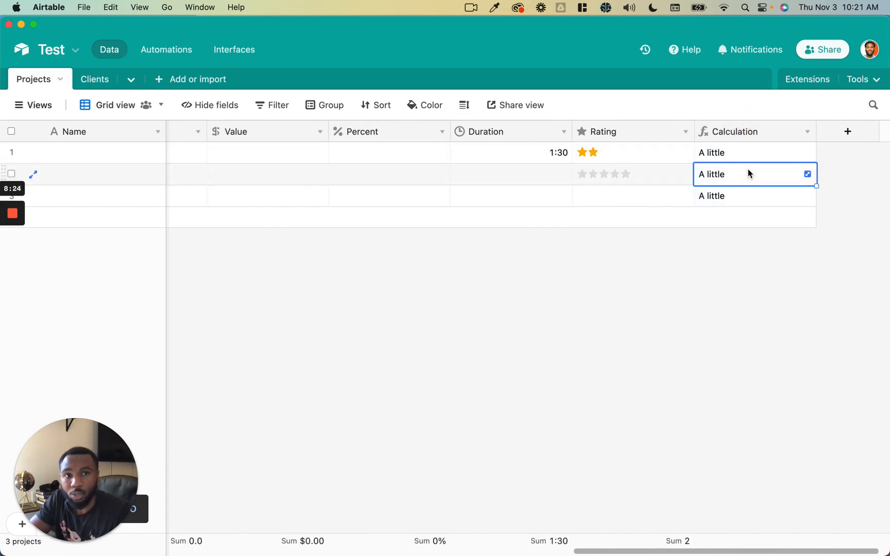
{"action": "left_click", "coordinate": [748, 172]}
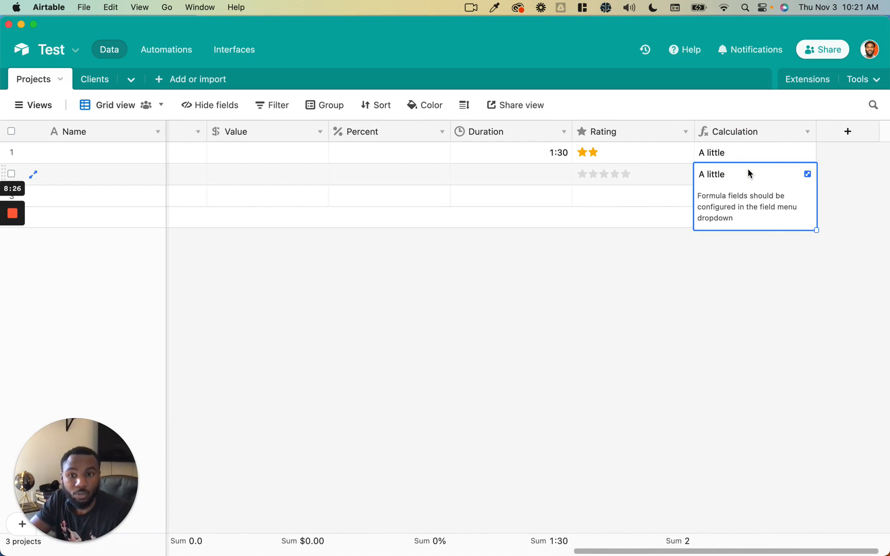
{"action": "left_click", "coordinate": [749, 151]}
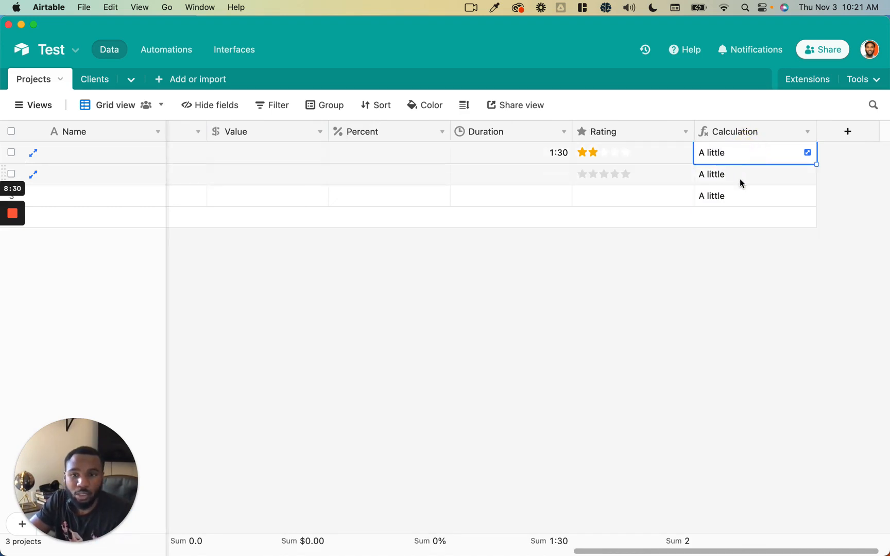
{"action": "left_click", "coordinate": [742, 134]}
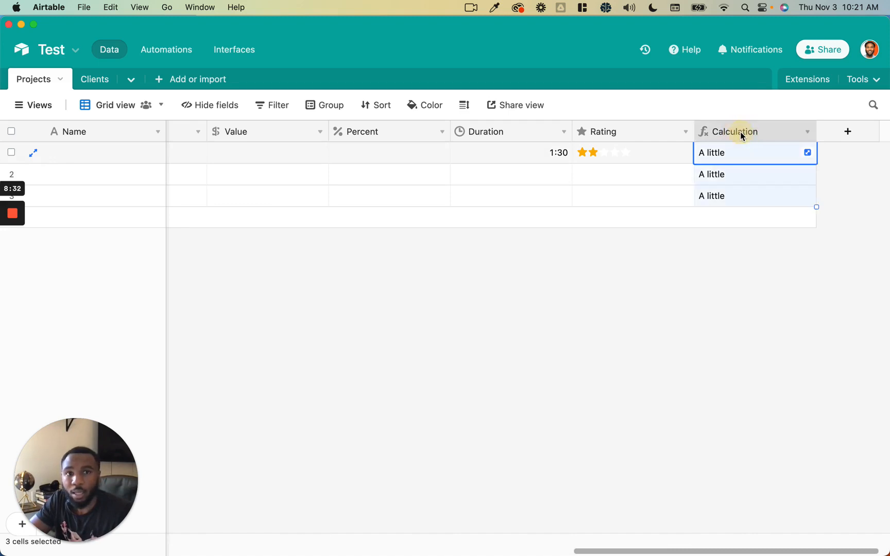
{"action": "left_click", "coordinate": [747, 173]}
{"action": "scroll", "coordinate": [732, 170], "scroll_direction": "right", "scroll_amount": 1}
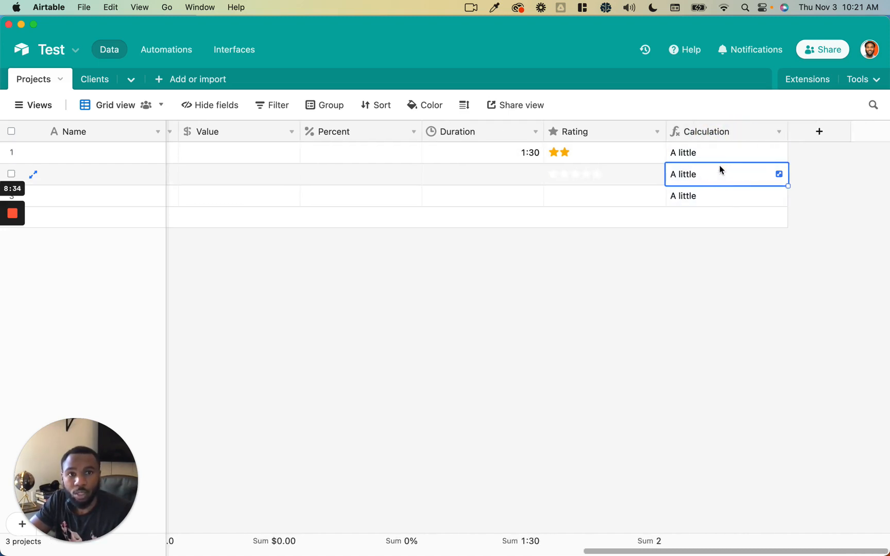
{"action": "left_click", "coordinate": [712, 152]}
{"action": "left_click", "coordinate": [716, 184]}
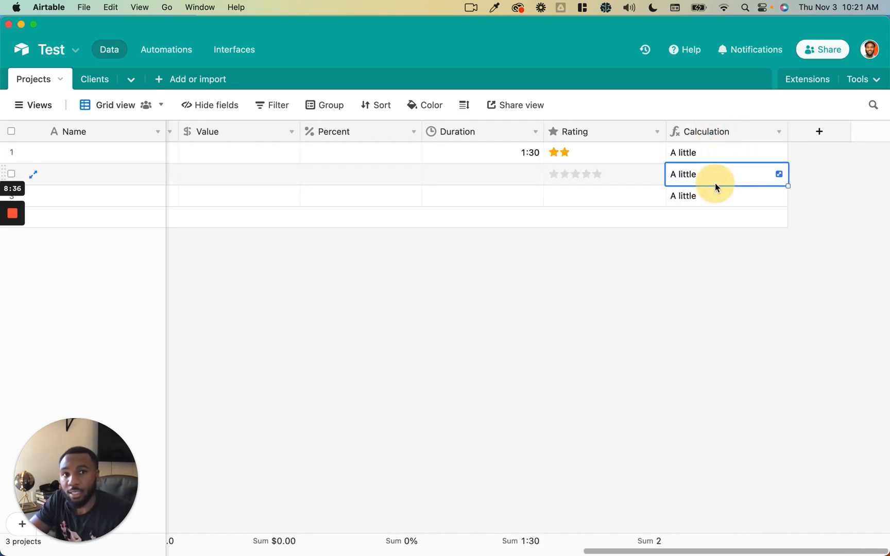
- Start a Rollup field linked through Client, rolling up the Clients table's Name field
{"action": "left_click", "coordinate": [807, 136]}
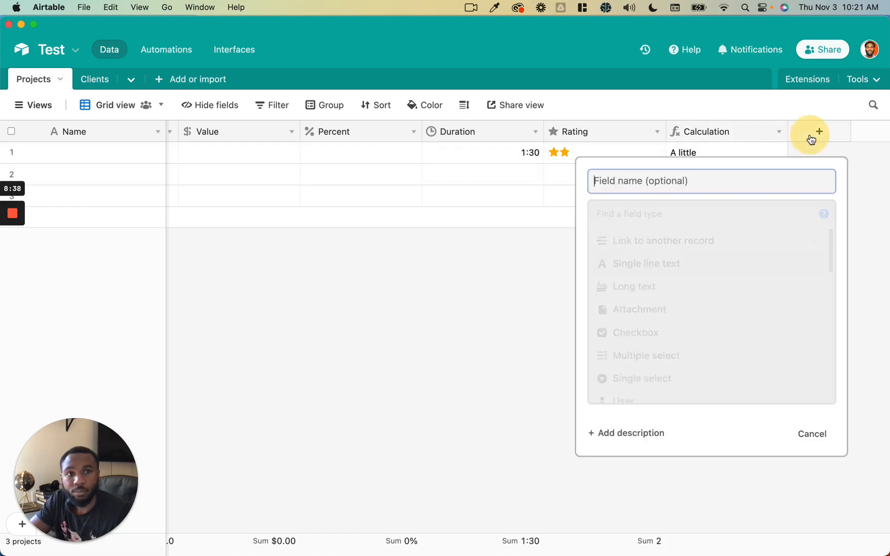
{"action": "scroll", "coordinate": [773, 253], "scroll_direction": "down", "scroll_amount": 10}
{"action": "scroll", "coordinate": [773, 252], "scroll_direction": "down", "scroll_amount": 1}
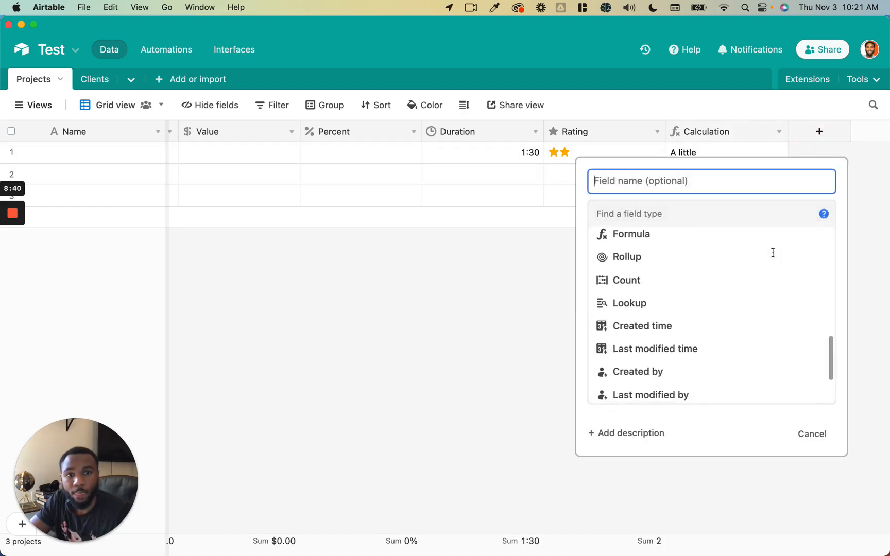
{"action": "scroll", "coordinate": [772, 252], "scroll_direction": "up", "scroll_amount": 1}
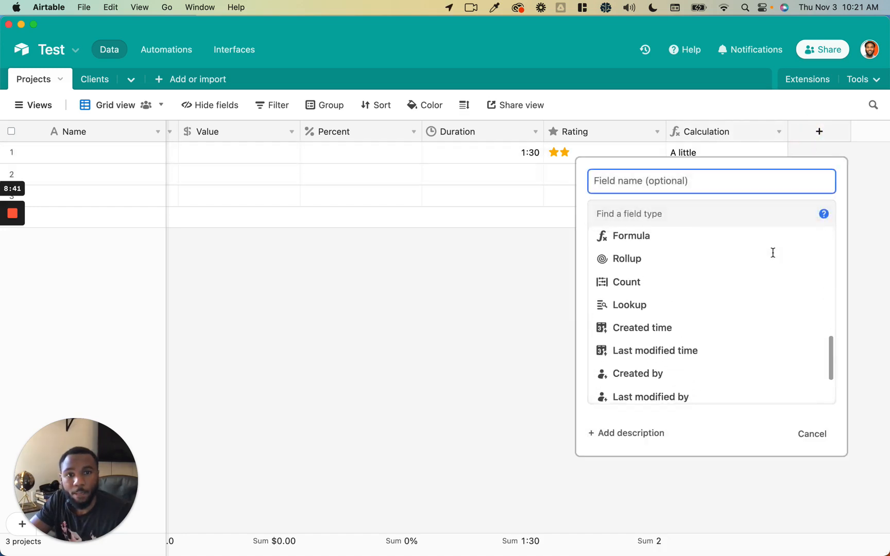
{"action": "left_click", "coordinate": [724, 275]}
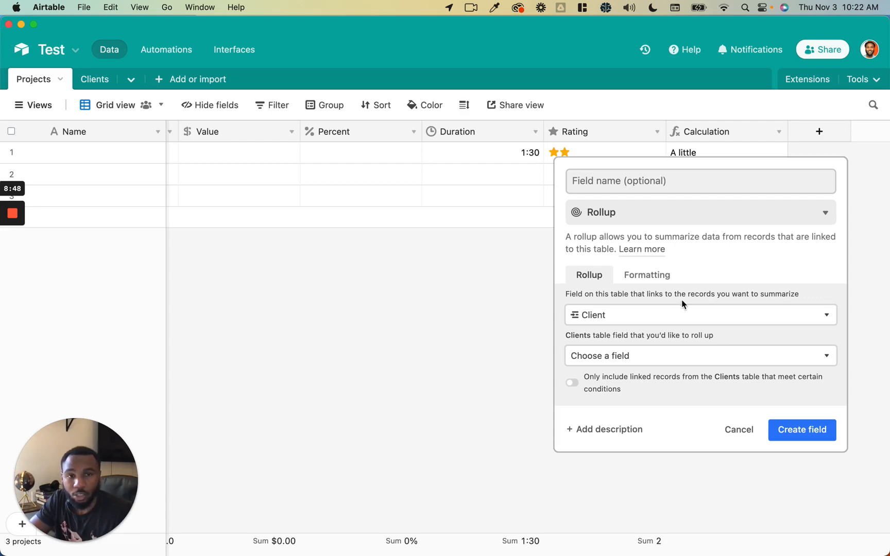
{"action": "left_click", "coordinate": [684, 315]}
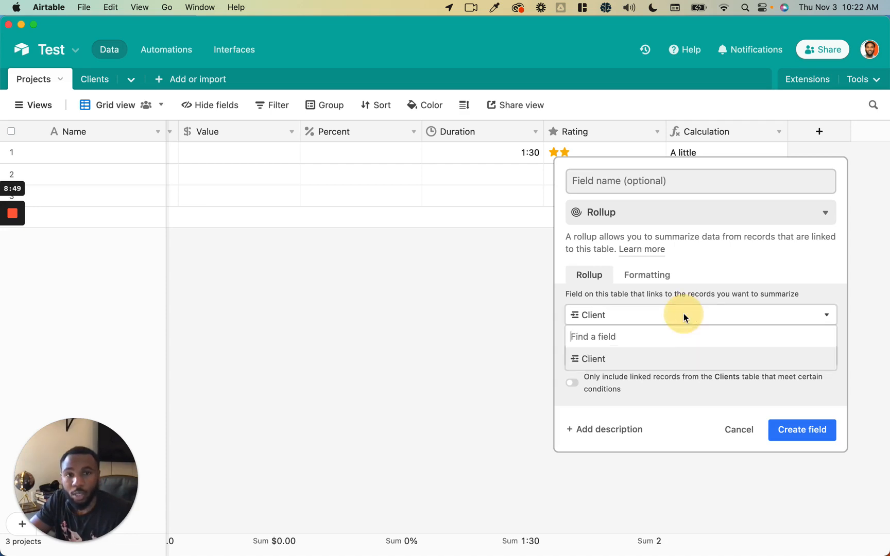
{"action": "left_click", "coordinate": [657, 361]}
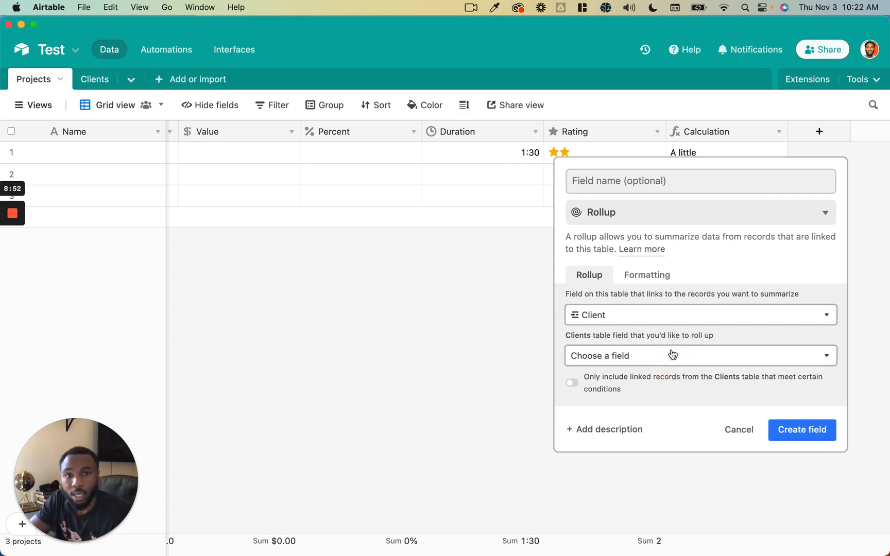
{"action": "left_click", "coordinate": [669, 359]}
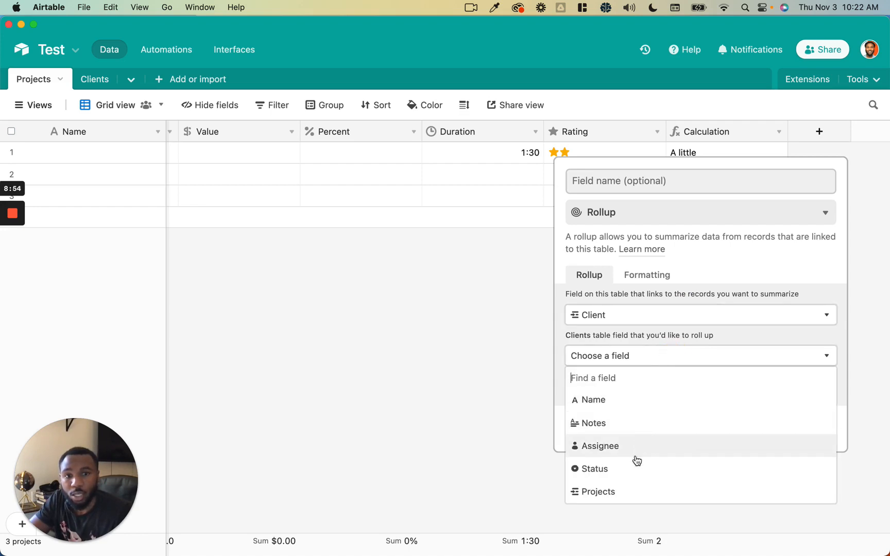
{"action": "left_click", "coordinate": [634, 408]}
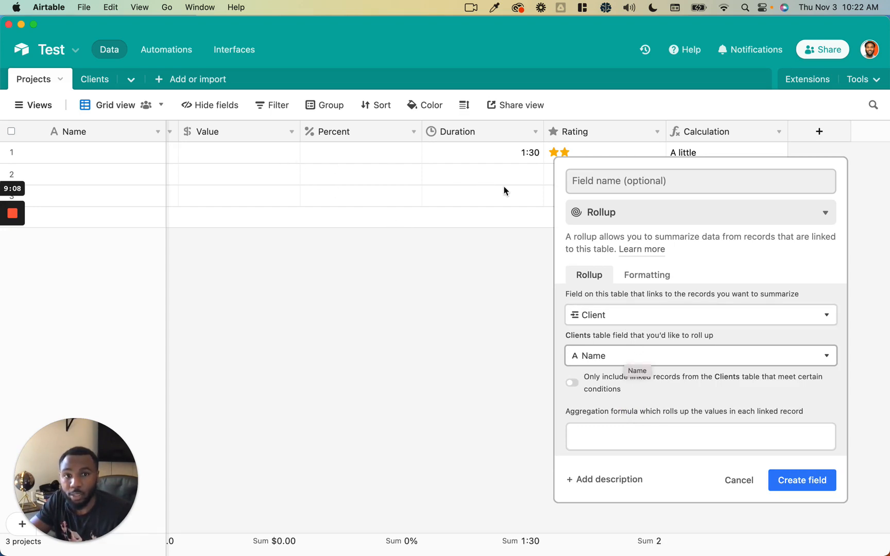
- Set the rollup aggregation to COUNTA(values) and create the Name Rollup field
{"action": "left_click", "coordinate": [611, 437]}
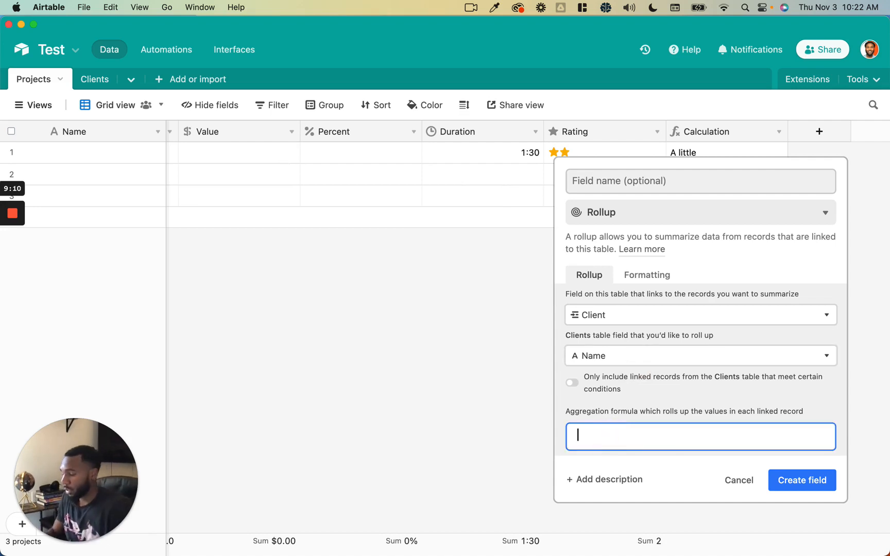
{"action": "scroll", "coordinate": [617, 496], "scroll_direction": "down", "scroll_amount": 2}
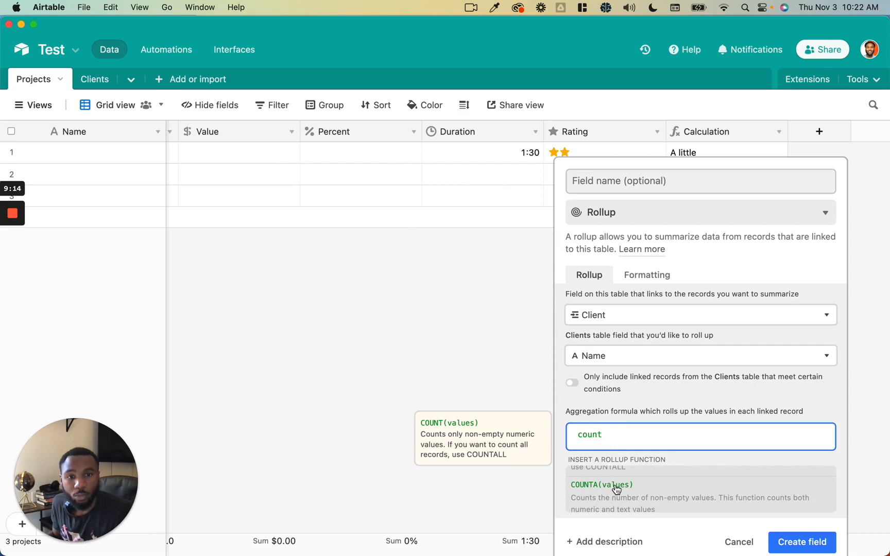
{"action": "left_click", "coordinate": [616, 488]}
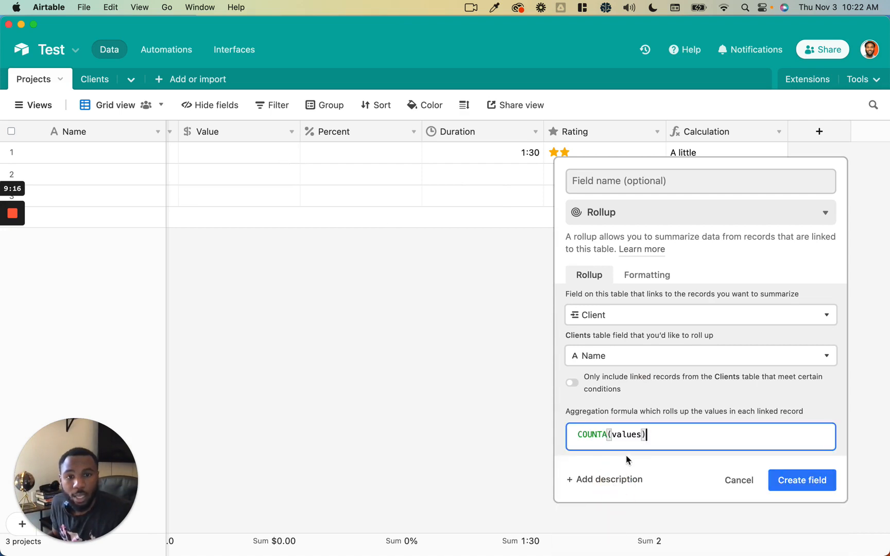
{"action": "double_click", "coordinate": [628, 435]}
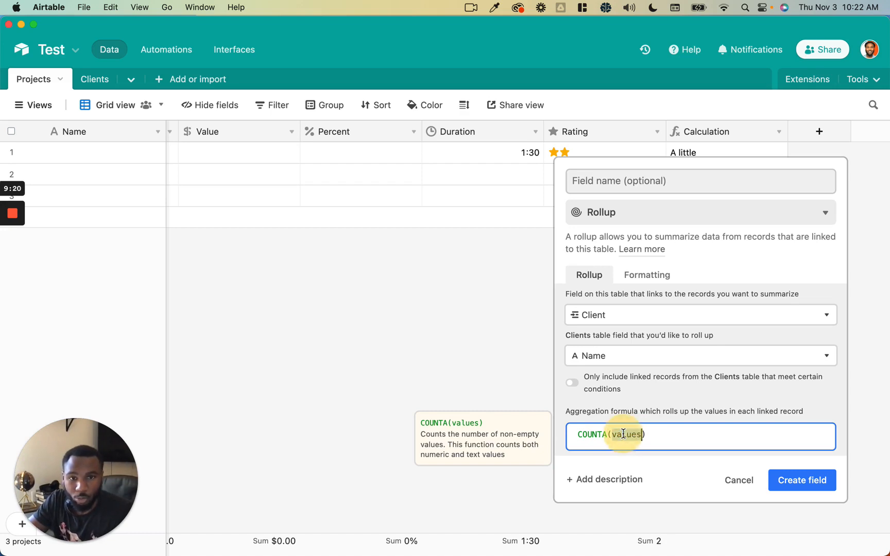
{"action": "left_click", "coordinate": [660, 435]}
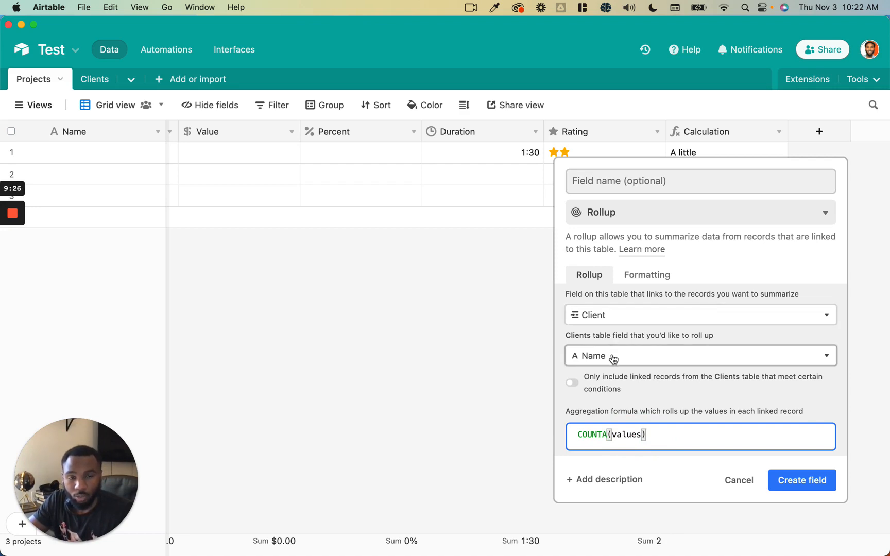
{"action": "left_click", "coordinate": [782, 486]}
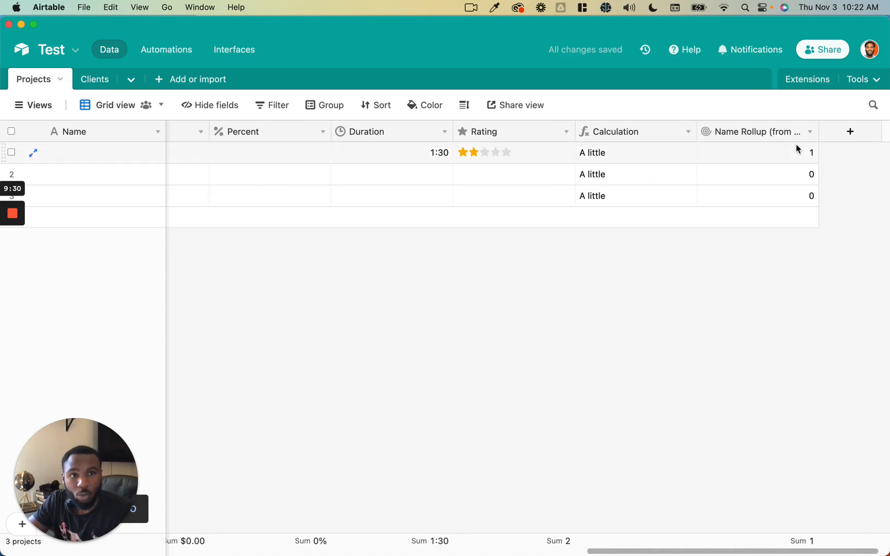
- View the first project's linked Client 1 record, close it, and go to the Clients table
{"action": "left_click", "coordinate": [797, 149]}
{"action": "scroll", "coordinate": [799, 152], "scroll_direction": "left", "scroll_amount": 15}
{"action": "scroll", "coordinate": [797, 153], "scroll_direction": "left", "scroll_amount": 5}
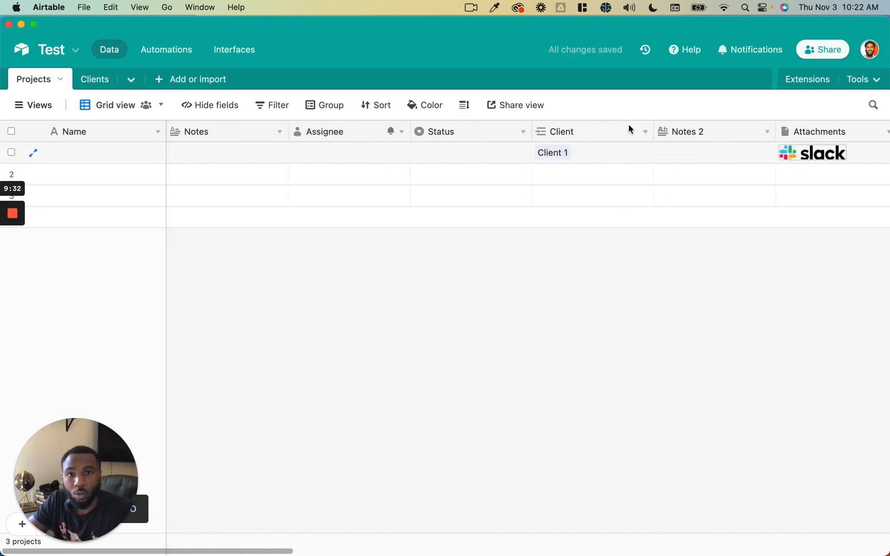
{"action": "left_click", "coordinate": [563, 154]}
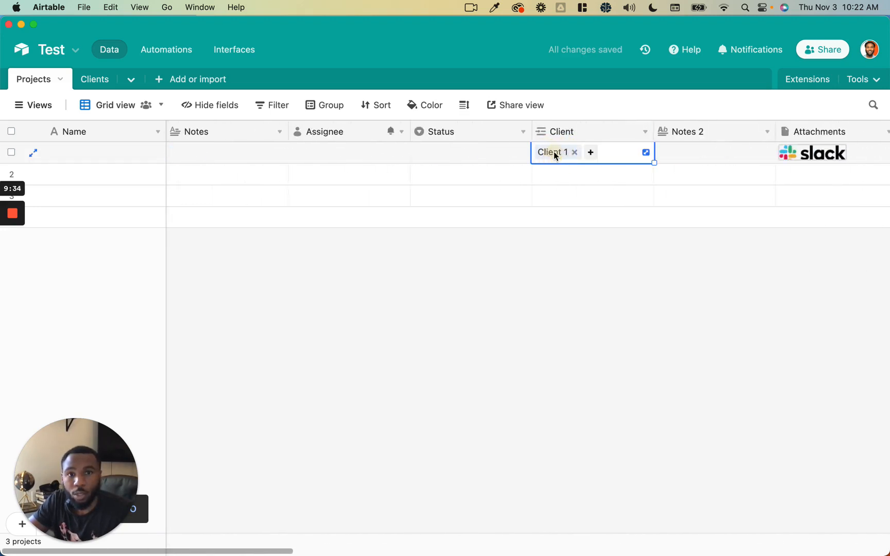
{"action": "left_click", "coordinate": [554, 153]}
{"action": "key", "text": "Escape"}
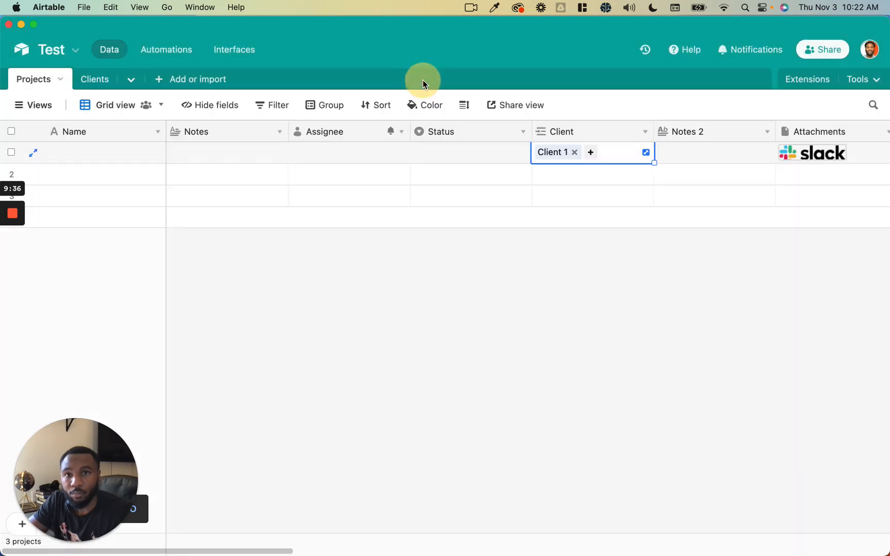
{"action": "scroll", "coordinate": [612, 165], "scroll_direction": "right", "scroll_amount": 20}
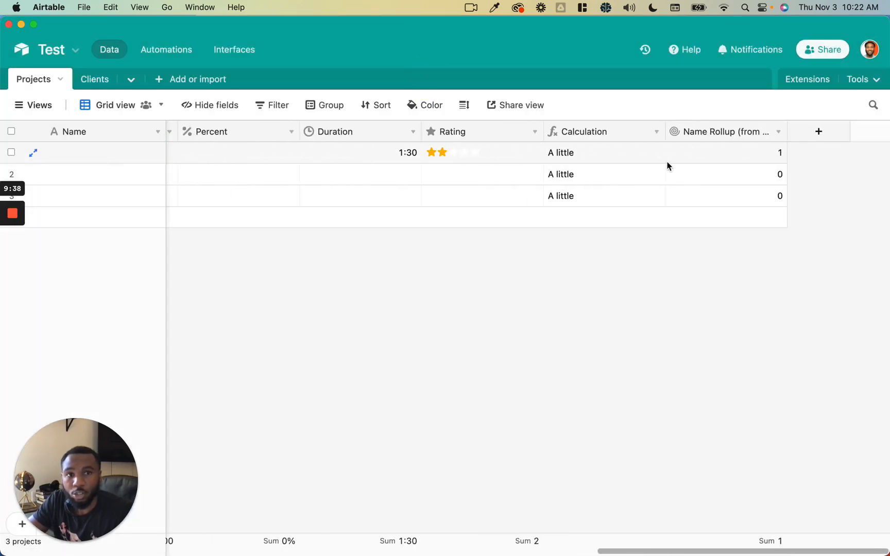
{"action": "left_click", "coordinate": [94, 79]}
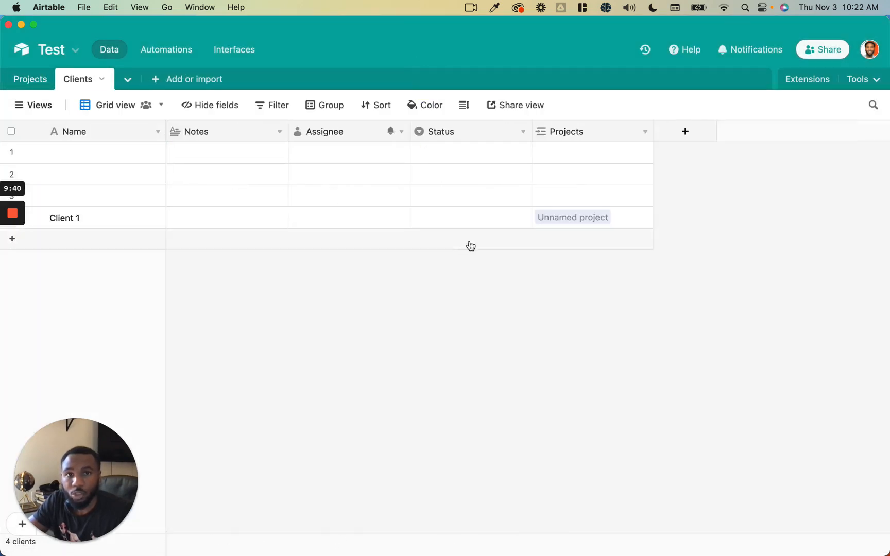
- Add a Revenue currency field to the Clients table
{"action": "left_click", "coordinate": [669, 138]}
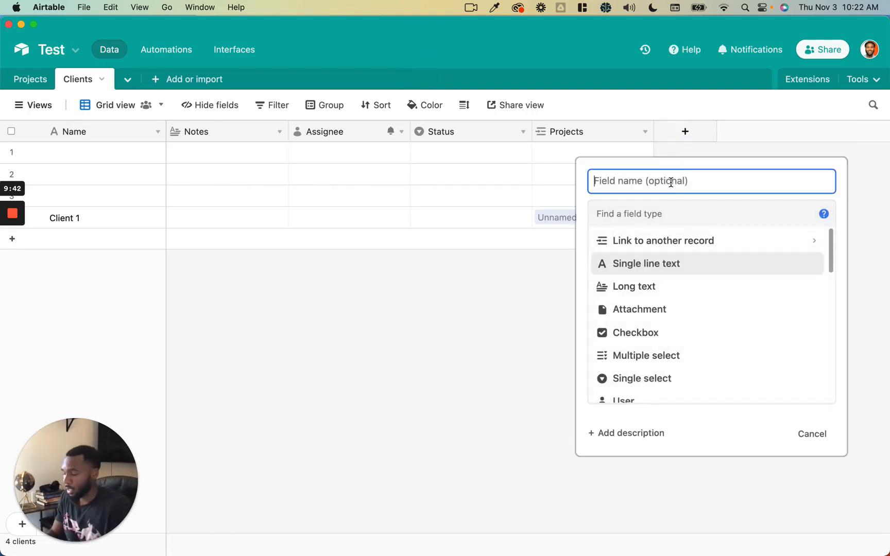
{"action": "type", "text": "Revenue"}
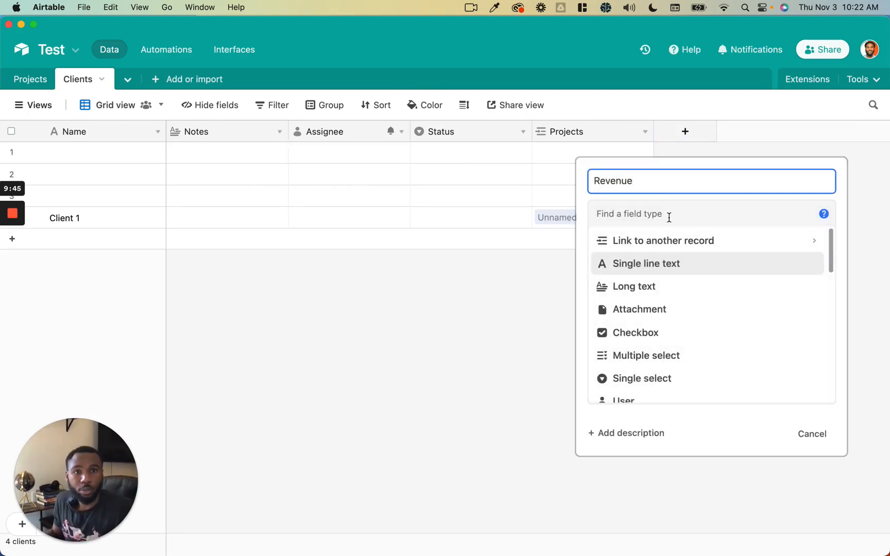
{"action": "left_click", "coordinate": [669, 217]}
{"action": "type", "text": "curr"}
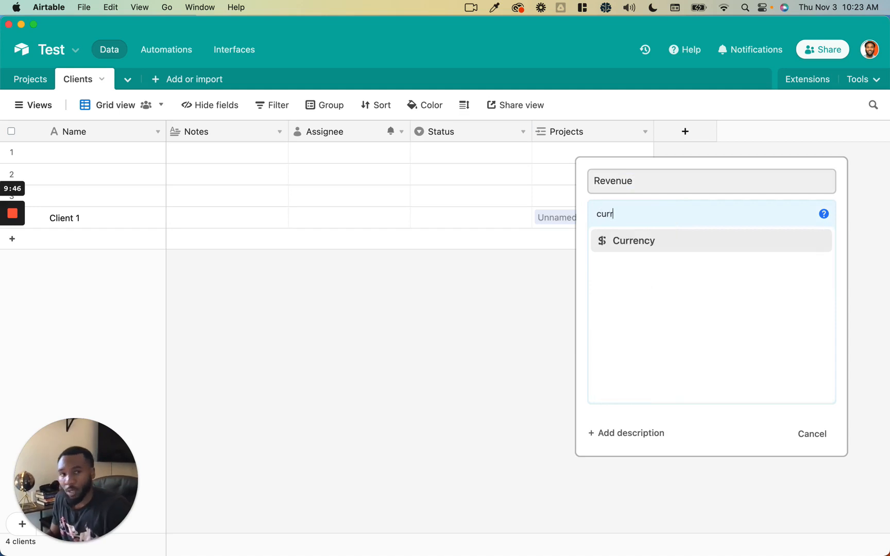
{"action": "left_click", "coordinate": [663, 242]}
{"action": "left_click", "coordinate": [785, 395]}
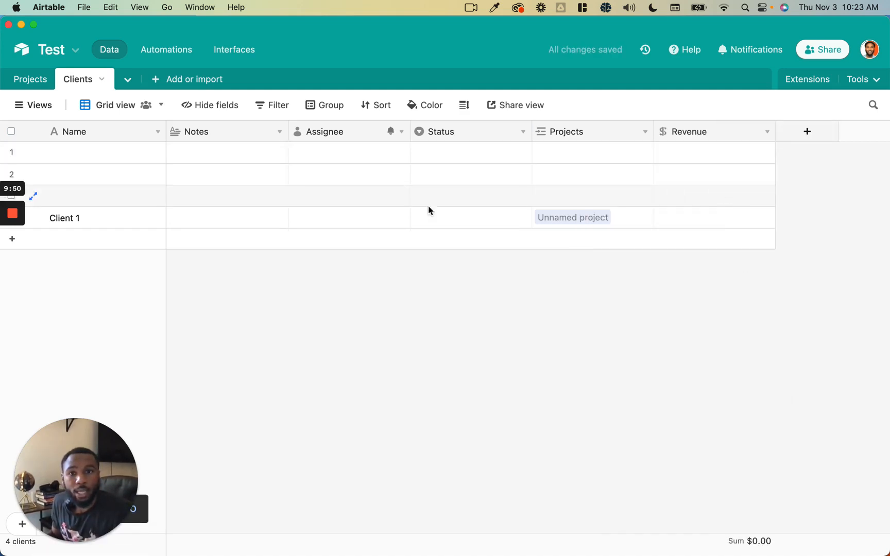
- Name the third client Client 2 and set both clients' Revenue to $100.00
{"action": "left_click", "coordinate": [135, 196]}
{"action": "type", "text": "Client 2"}
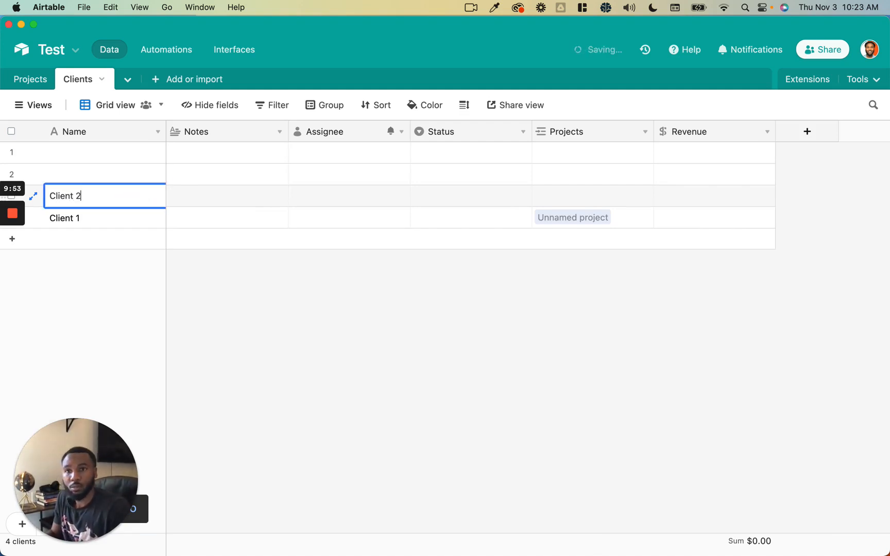
{"action": "key", "text": "Tab"}
{"action": "left_click", "coordinate": [700, 199]}
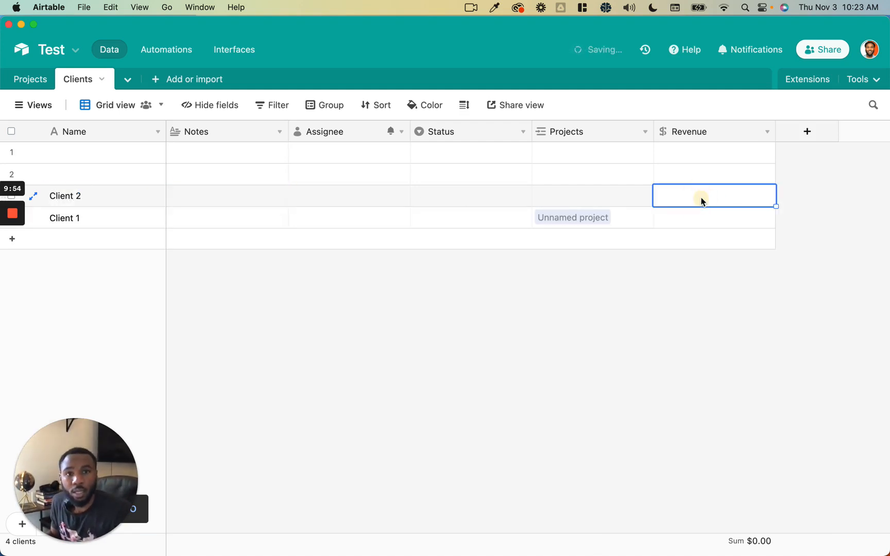
{"action": "type", "text": "100"}
{"action": "key", "text": "Return"}
{"action": "type", "text": "10"}
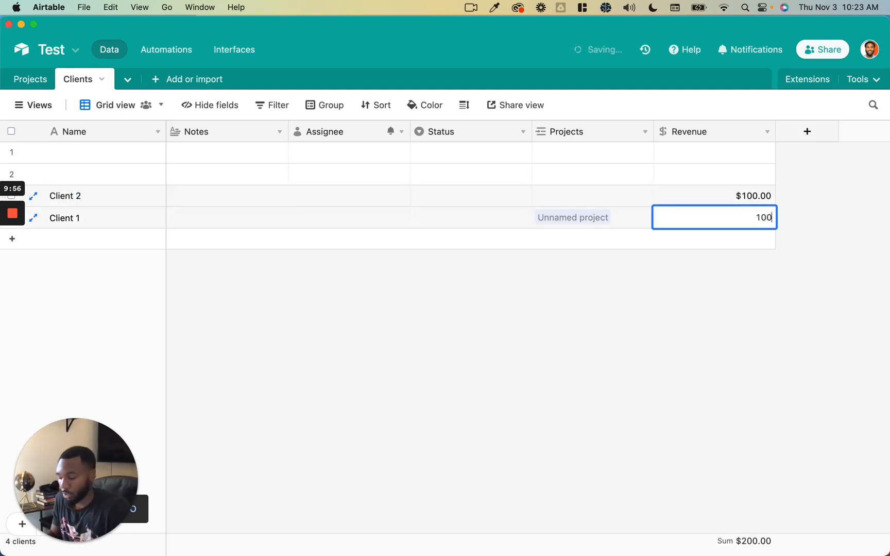
{"action": "key", "text": "Return"}
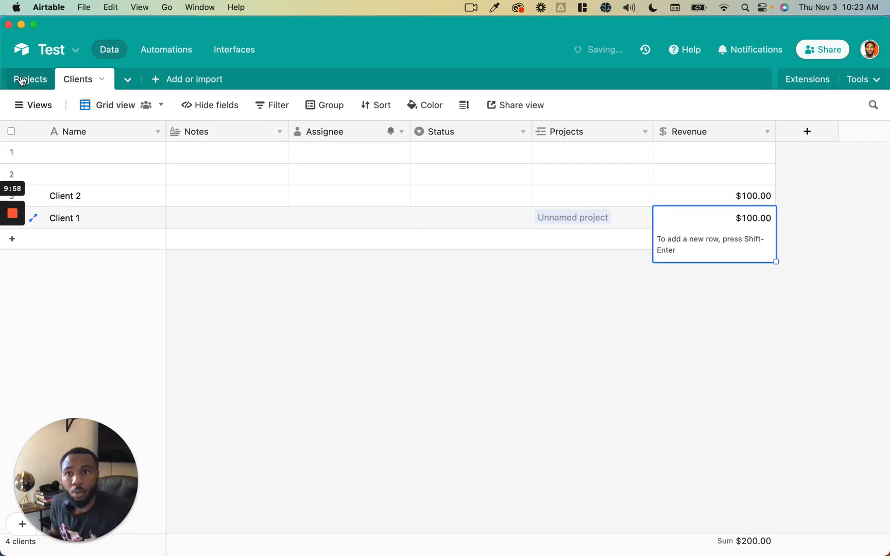
{"action": "left_click", "coordinate": [20, 80]}
- Link Client 2 to the first project's Client cell
{"action": "scroll", "coordinate": [213, 202], "scroll_direction": "left", "scroll_amount": 10}
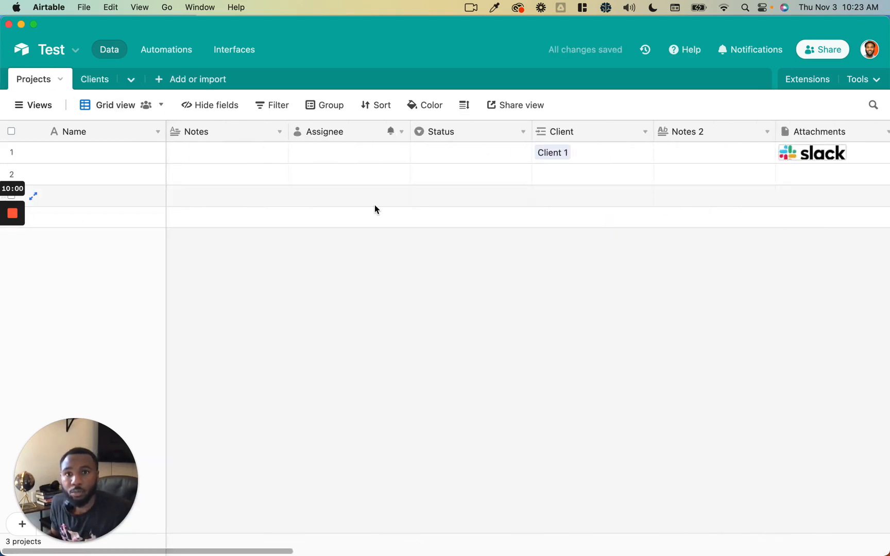
{"action": "left_click", "coordinate": [580, 161]}
{"action": "left_click", "coordinate": [589, 152]}
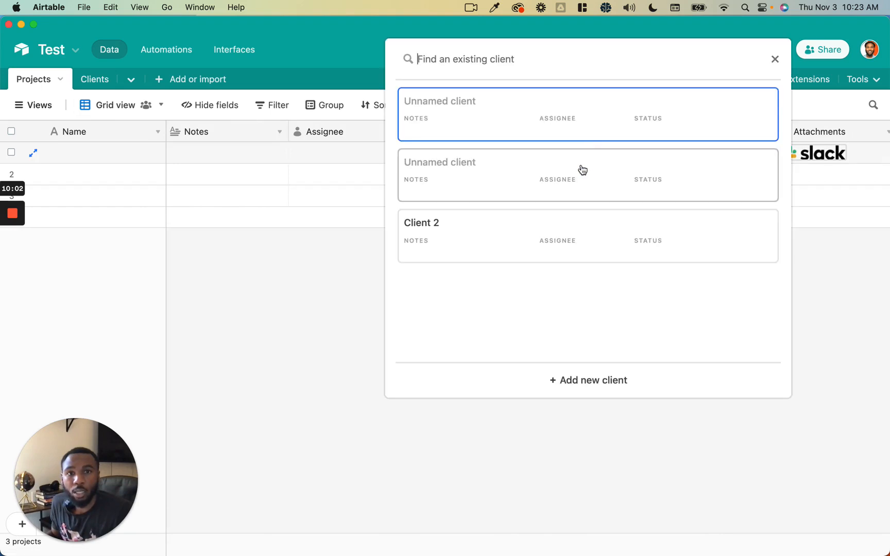
{"action": "left_click", "coordinate": [525, 227]}
{"action": "left_click", "coordinate": [642, 304]}
- Widen the Name Rollup column and check the first project's count now reads 2
{"action": "scroll", "coordinate": [643, 308], "scroll_direction": "right", "scroll_amount": 10}
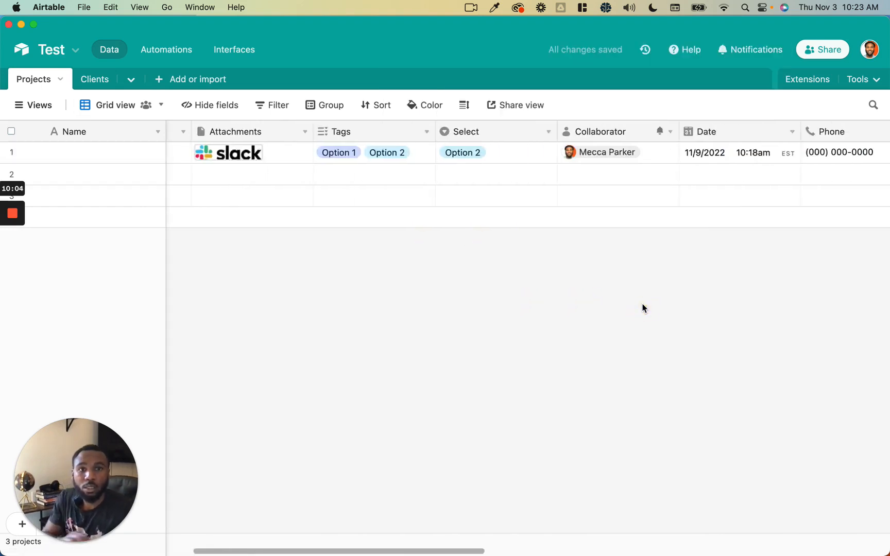
{"action": "scroll", "coordinate": [643, 308], "scroll_direction": "right", "scroll_amount": 10}
{"action": "left_click", "coordinate": [764, 158]}
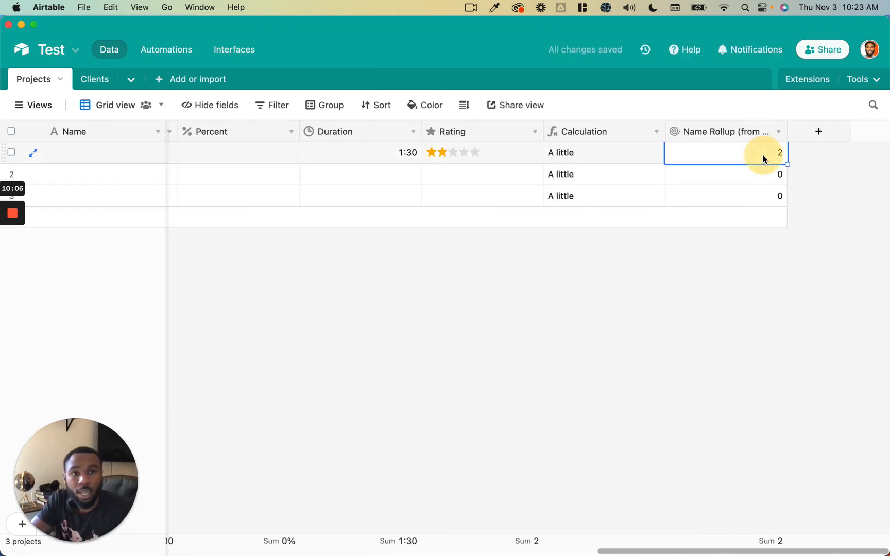
{"action": "left_click_drag", "start_coordinate": [788, 132], "coordinate": [807, 132]}
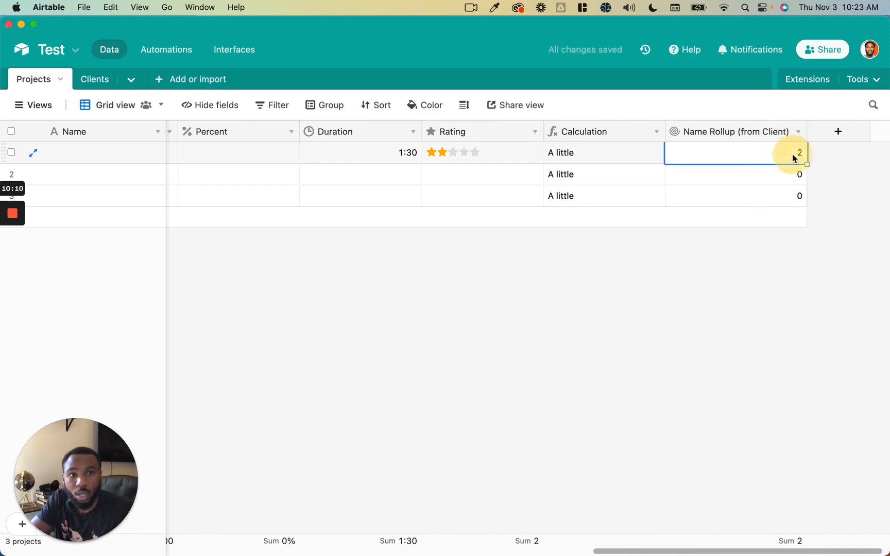
{"action": "left_click", "coordinate": [793, 153]}
{"action": "scroll", "coordinate": [792, 153], "scroll_direction": "right", "scroll_amount": 1}
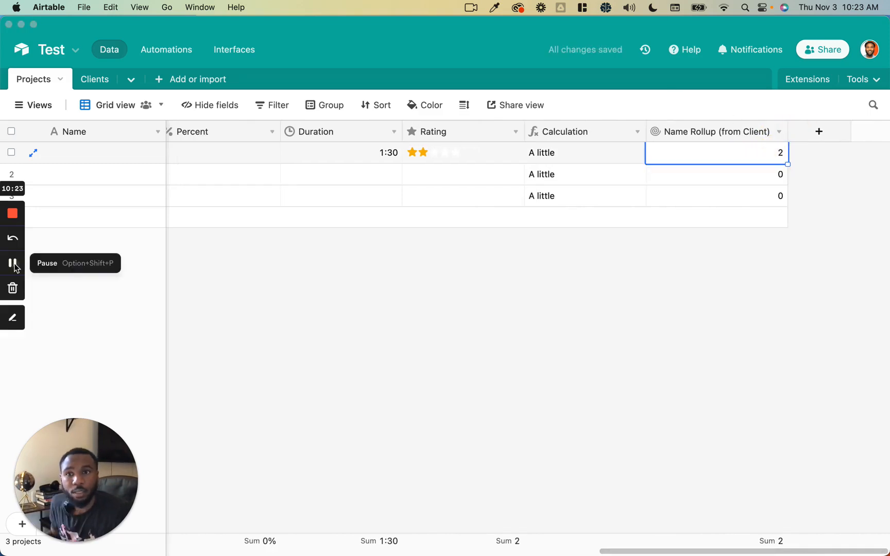
{"action": "left_click", "coordinate": [13, 264]}
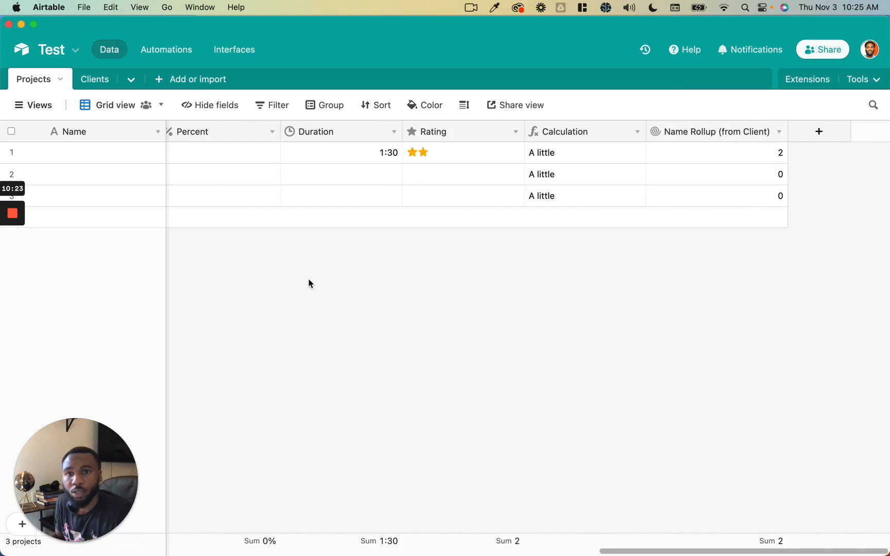
- Switch the Name Rollup (from Client) field to roll up the clients' Revenue field
{"action": "double_click", "coordinate": [721, 133]}
{"action": "left_click", "coordinate": [340, 358]}
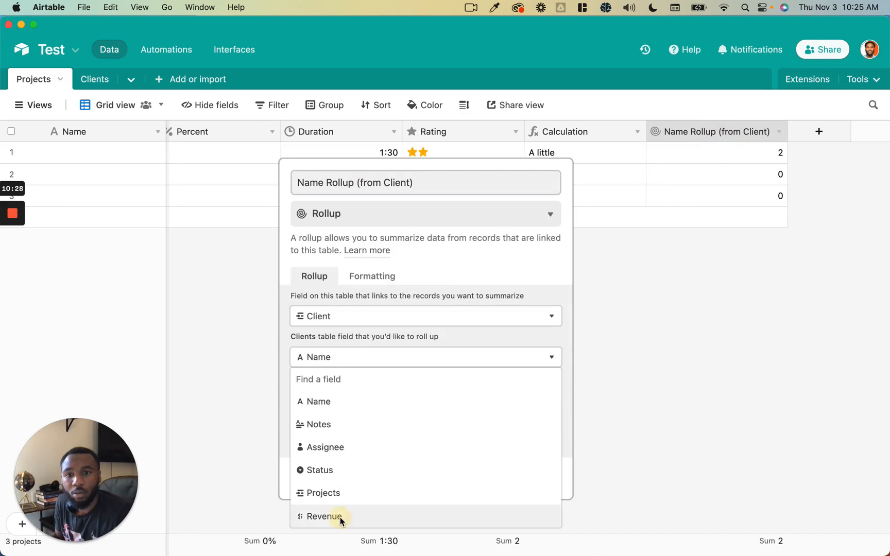
{"action": "left_click", "coordinate": [338, 516]}
{"action": "left_click", "coordinate": [538, 481]}
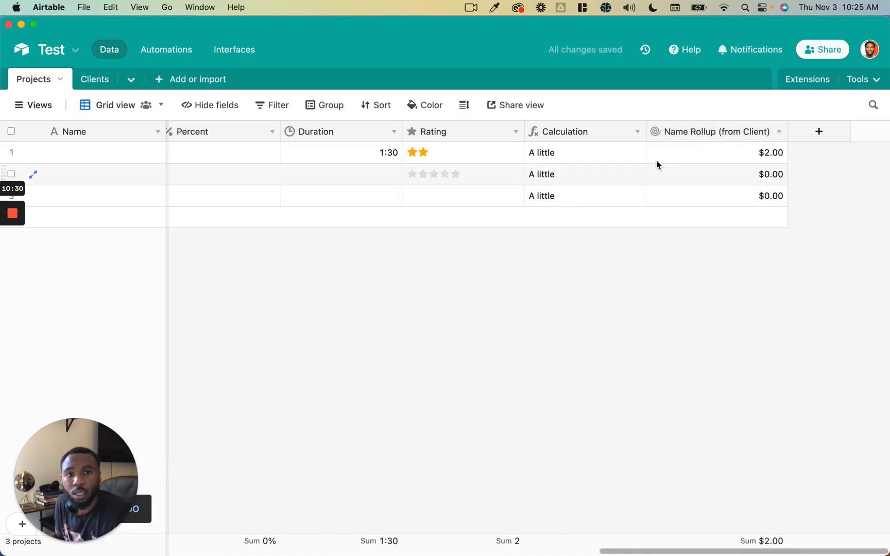
- Change the rollup aggregation from COUNTA(values) to SUM(values), giving $200.00 in row 1
{"action": "double_click", "coordinate": [705, 135]}
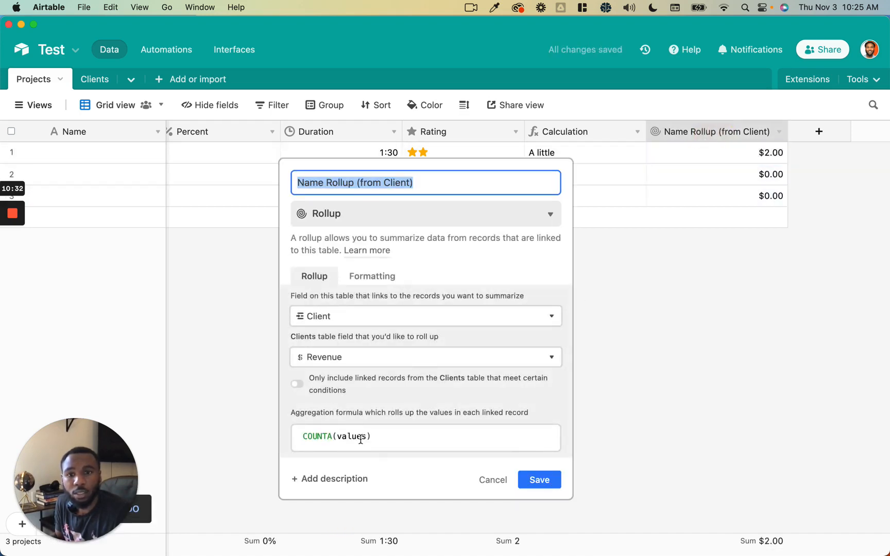
{"action": "left_click", "coordinate": [309, 436]}
{"action": "double_click", "coordinate": [309, 436]}
{"action": "type", "text": "sum"}
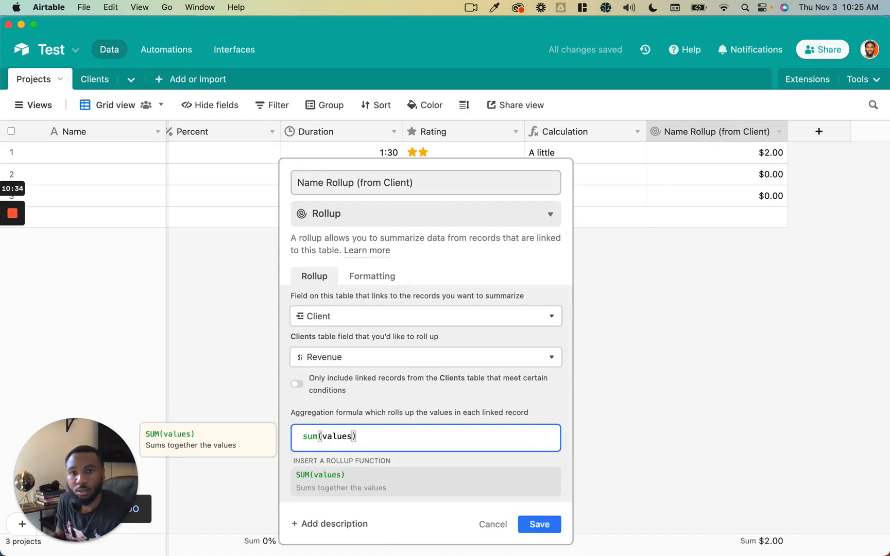
{"action": "left_click", "coordinate": [539, 525]}
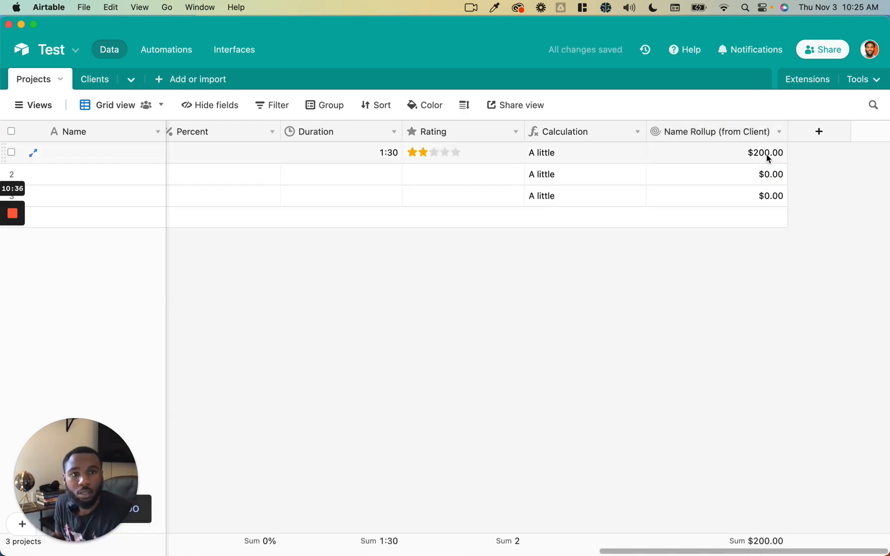
{"action": "double_click", "coordinate": [766, 154]}
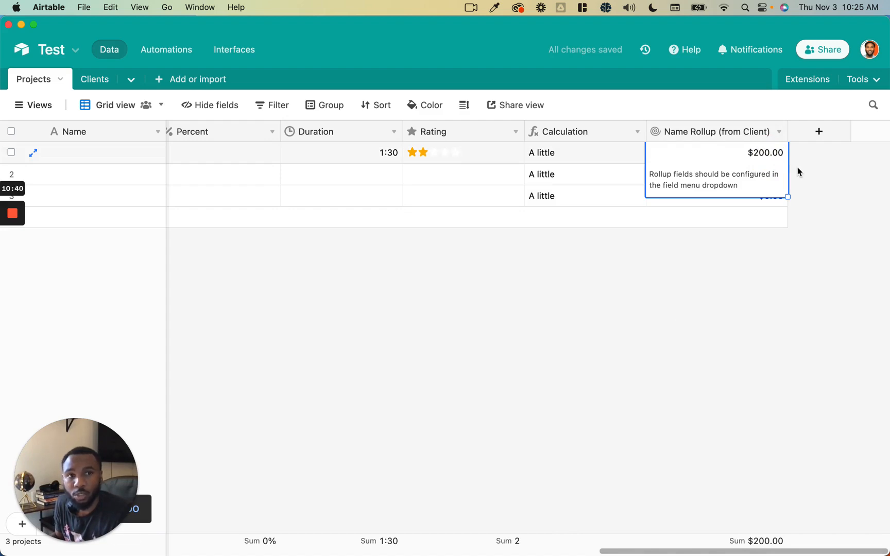
- Add a Count field that counts each project's linked Client records
{"action": "left_click", "coordinate": [806, 138]}
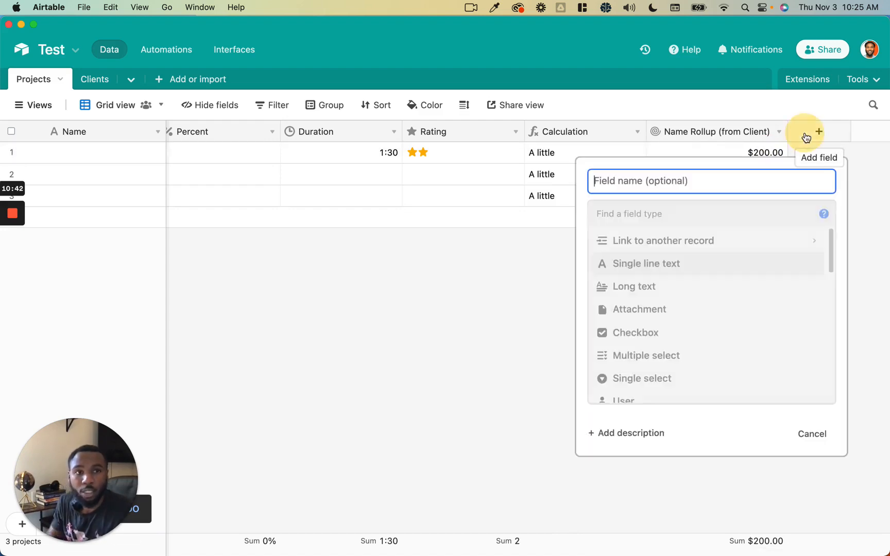
{"action": "scroll", "coordinate": [686, 336], "scroll_direction": "down", "scroll_amount": 10}
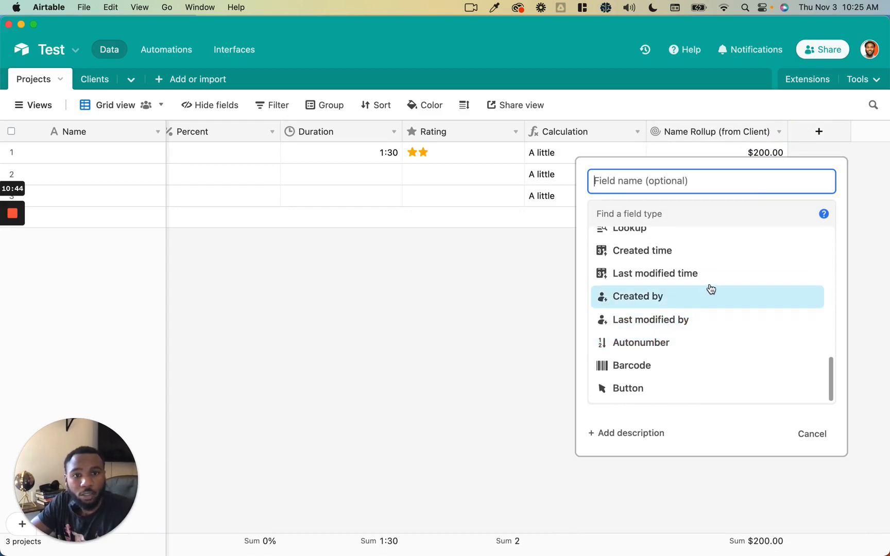
{"action": "scroll", "coordinate": [709, 288], "scroll_direction": "up", "scroll_amount": 2}
{"action": "scroll", "coordinate": [707, 269], "scroll_direction": "up", "scroll_amount": 1}
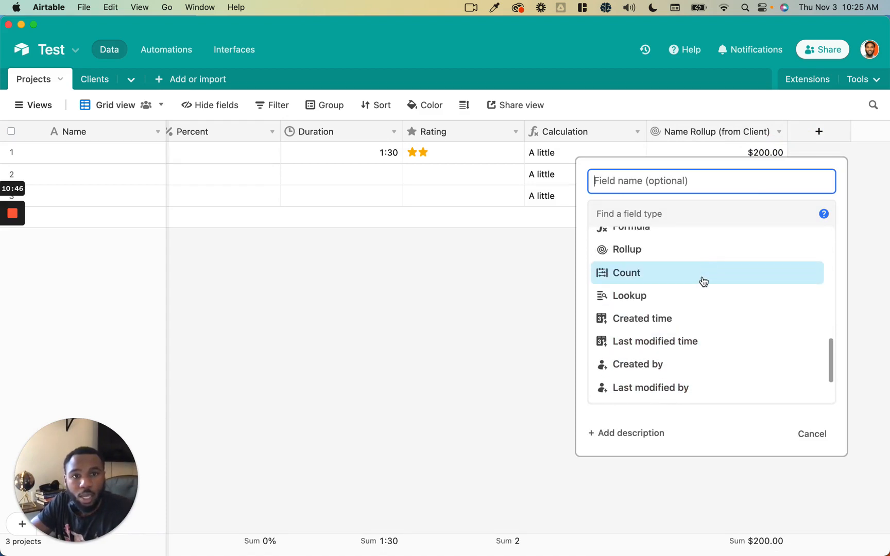
{"action": "left_click", "coordinate": [702, 280]}
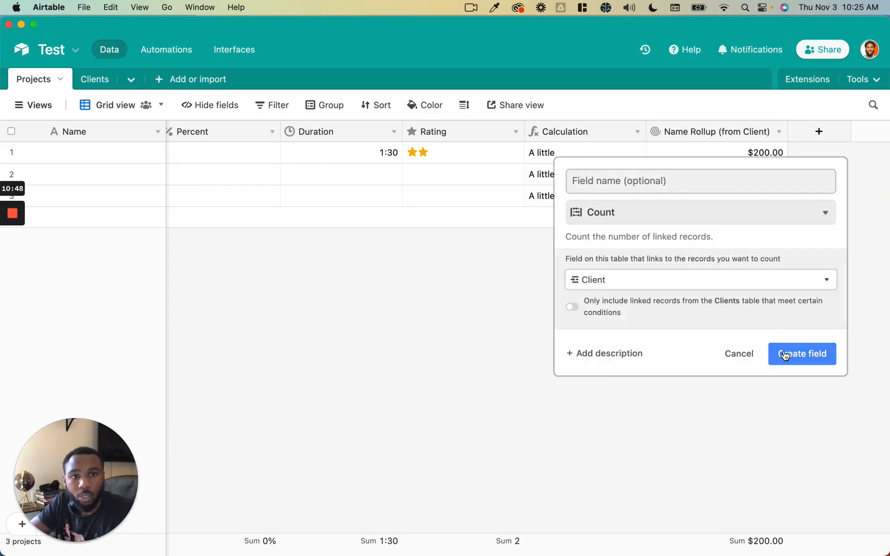
{"action": "left_click", "coordinate": [788, 353]}
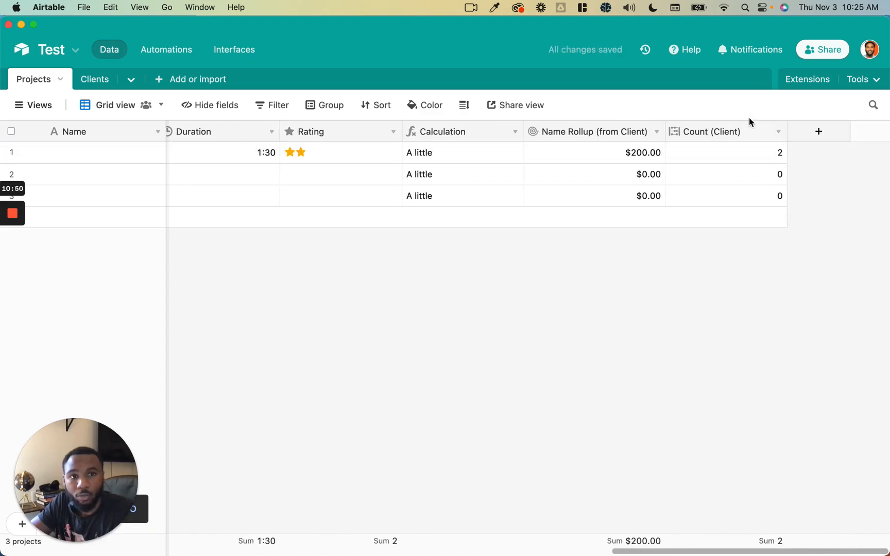
{"action": "double_click", "coordinate": [762, 135]}
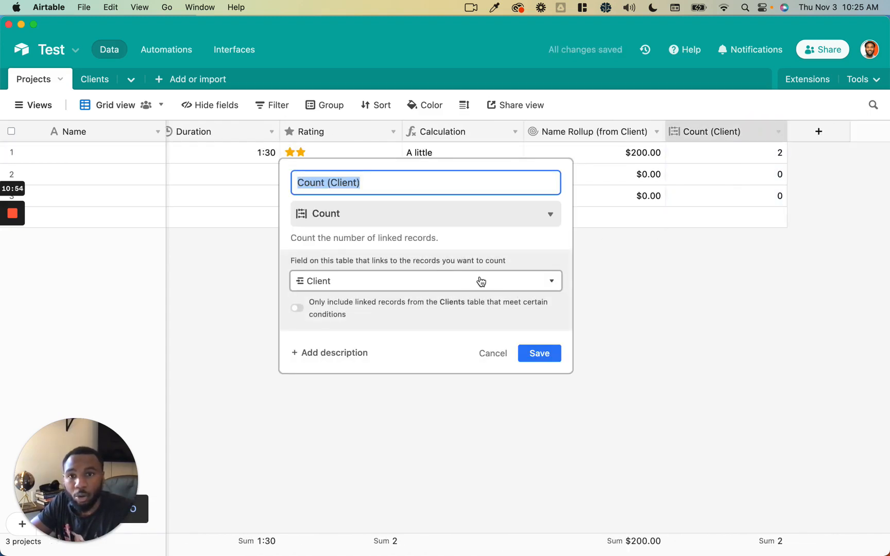
{"action": "left_click", "coordinate": [484, 281]}
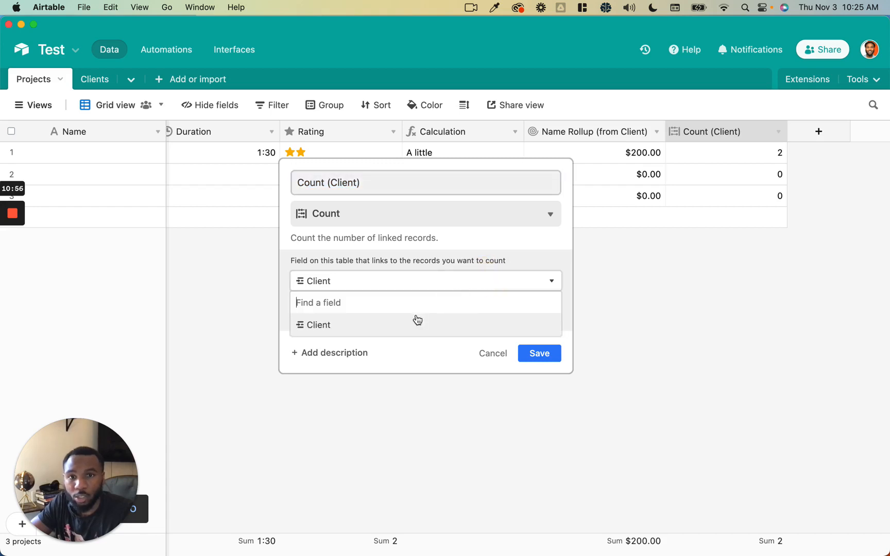
{"action": "left_click", "coordinate": [418, 348]}
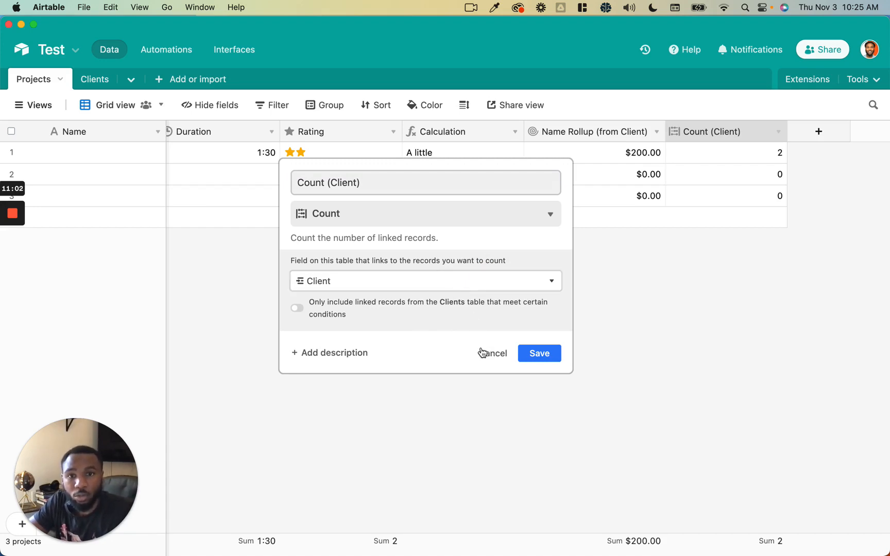
{"action": "left_click", "coordinate": [481, 353]}
{"action": "double_click", "coordinate": [732, 135]}
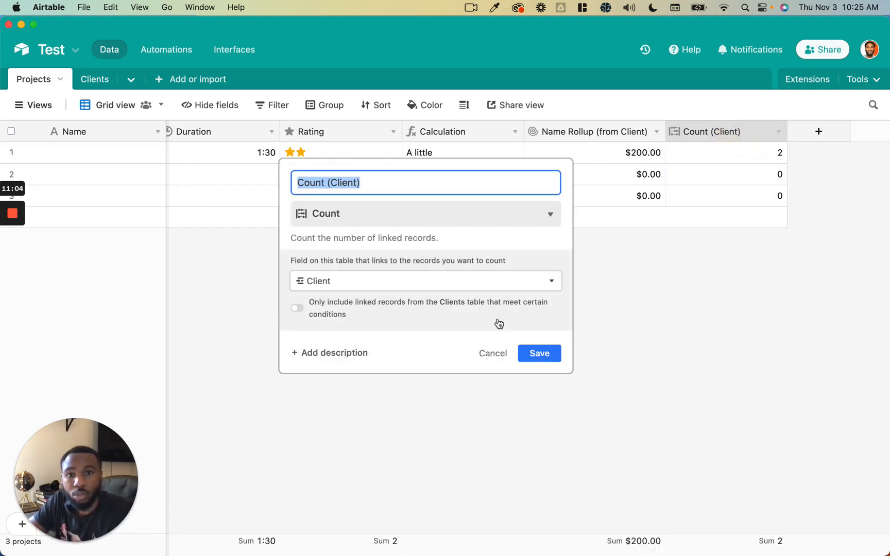
{"action": "left_click", "coordinate": [466, 307]}
{"action": "left_click", "coordinate": [407, 328]}
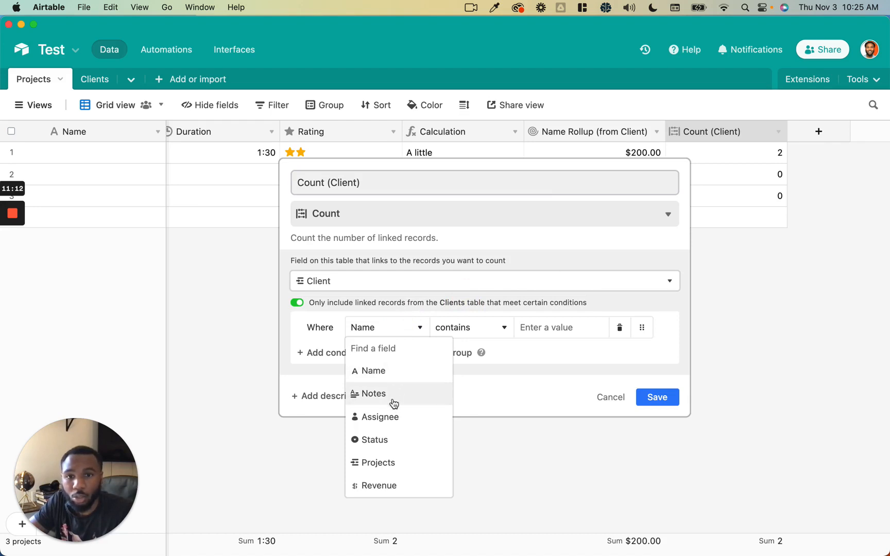
{"action": "left_click", "coordinate": [386, 439]}
{"action": "left_click", "coordinate": [561, 341]}
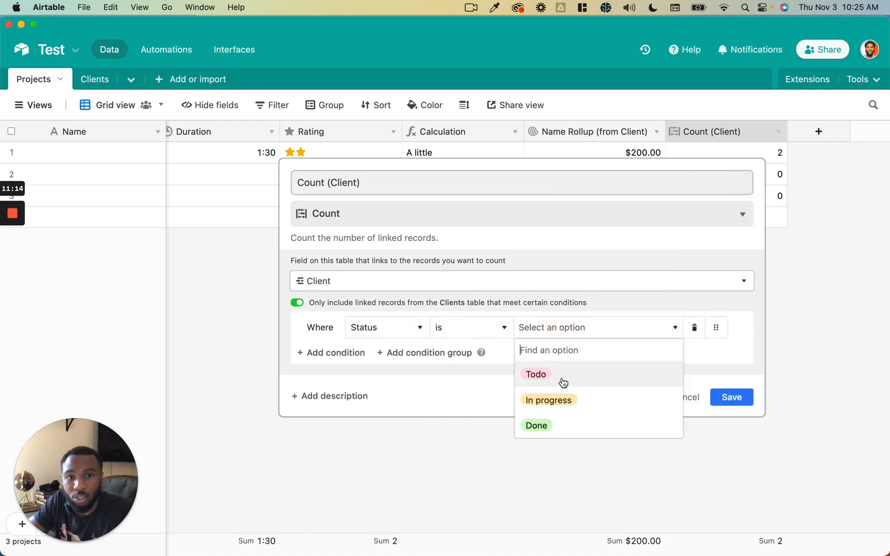
{"action": "left_click", "coordinate": [563, 375]}
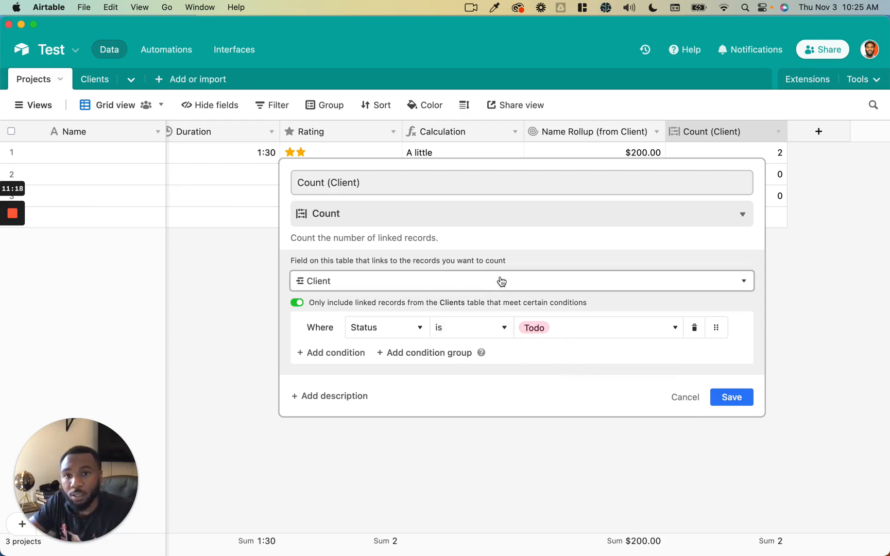
{"action": "left_click", "coordinate": [678, 397]}
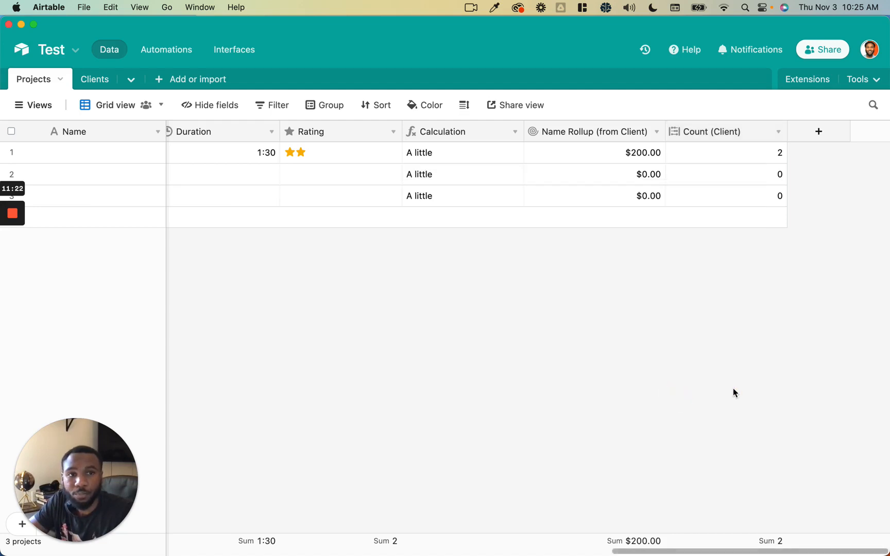
- Create a Lookup field showing the Name of each project's linked clients
{"action": "left_click", "coordinate": [819, 133]}
{"action": "scroll", "coordinate": [666, 366], "scroll_direction": "down", "scroll_amount": 10}
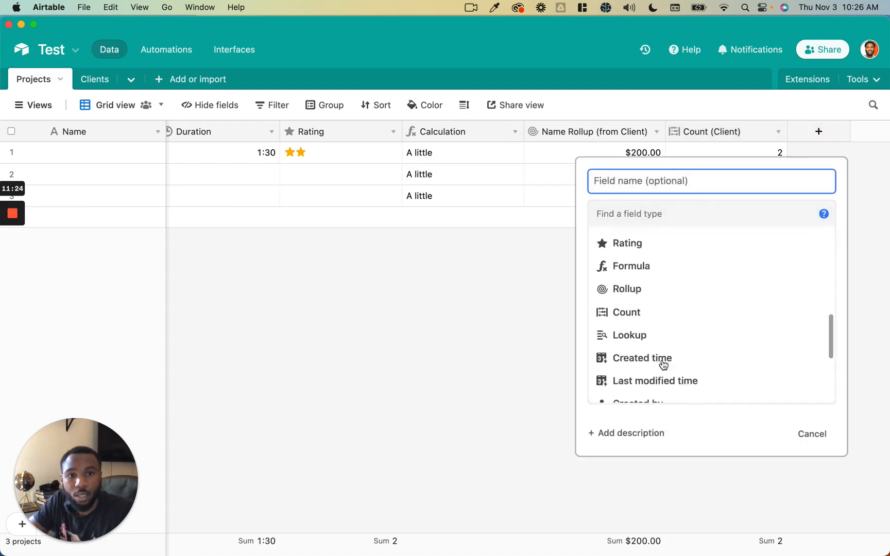
{"action": "scroll", "coordinate": [663, 365], "scroll_direction": "up", "scroll_amount": 2}
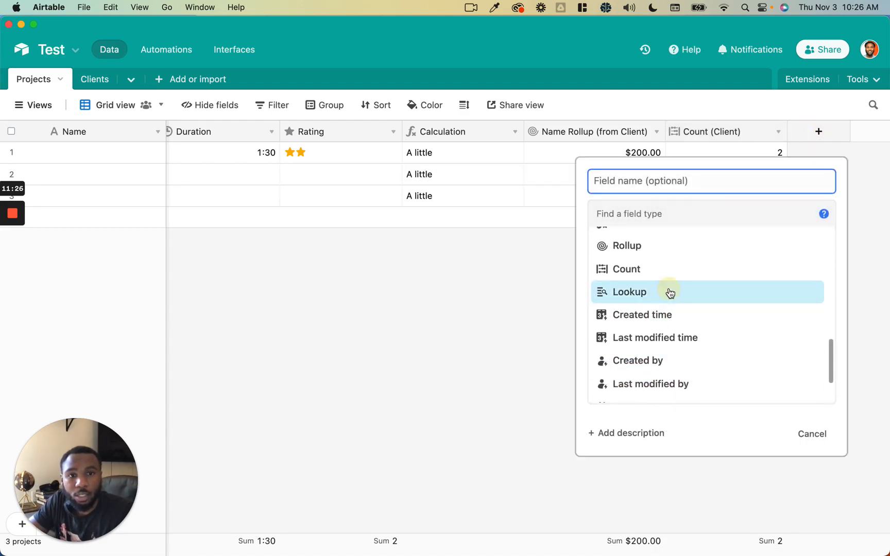
{"action": "left_click", "coordinate": [669, 293]}
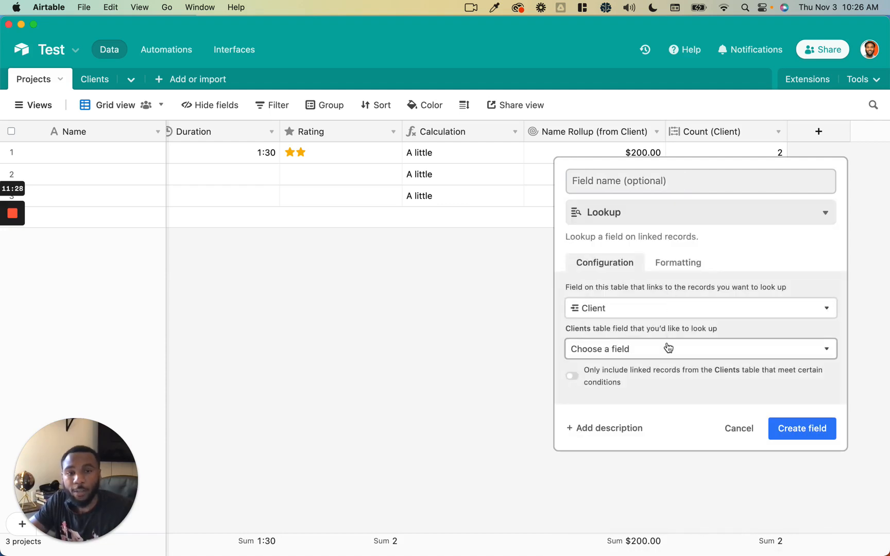
{"action": "left_click", "coordinate": [668, 348]}
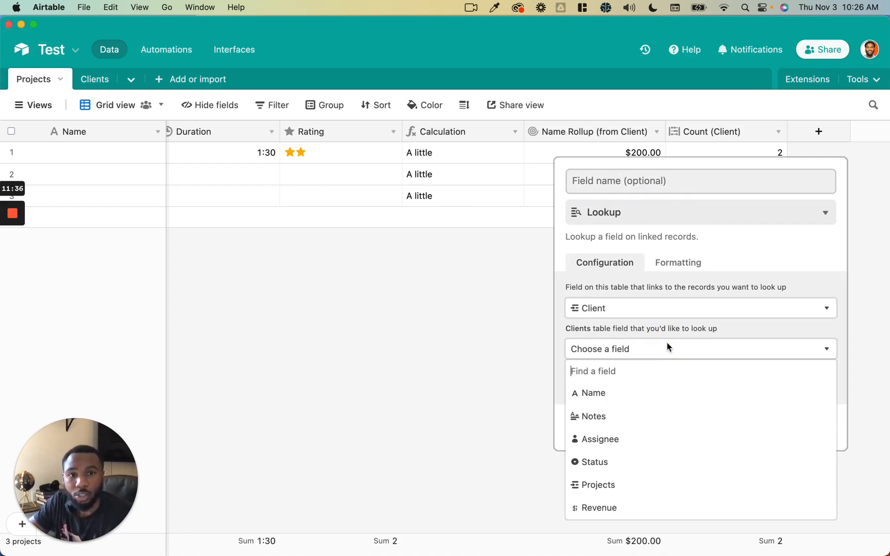
{"action": "left_click", "coordinate": [650, 404]}
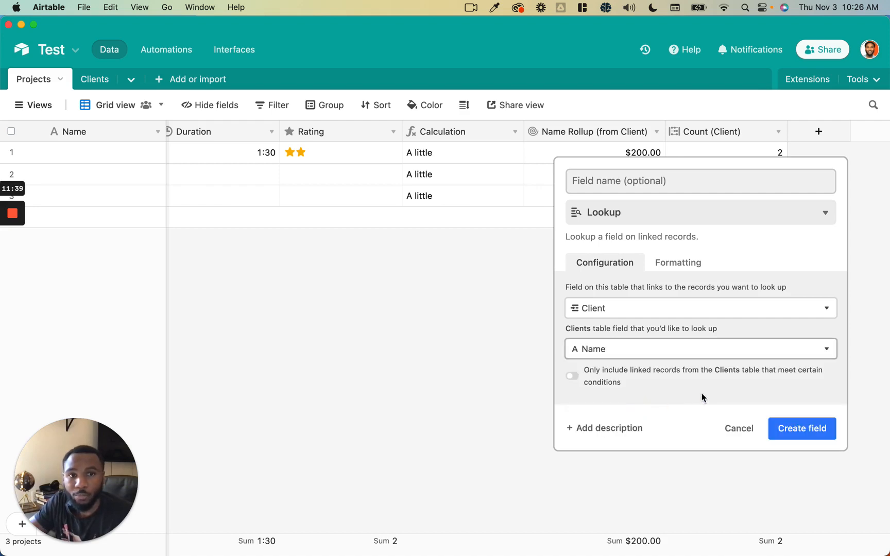
{"action": "left_click", "coordinate": [794, 430]}
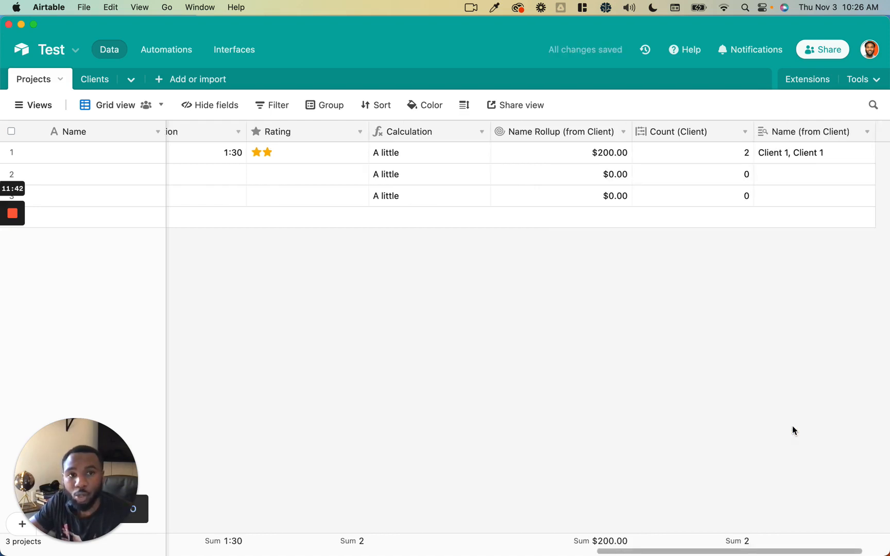
- Review the Name (from Client) field settings without changes and begin another field
{"action": "double_click", "coordinate": [793, 135]}
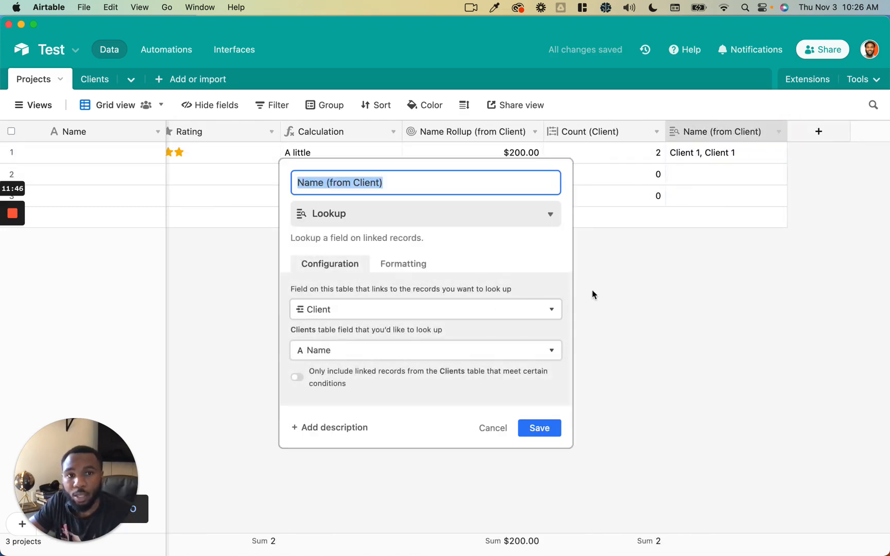
{"action": "left_click", "coordinate": [700, 153]}
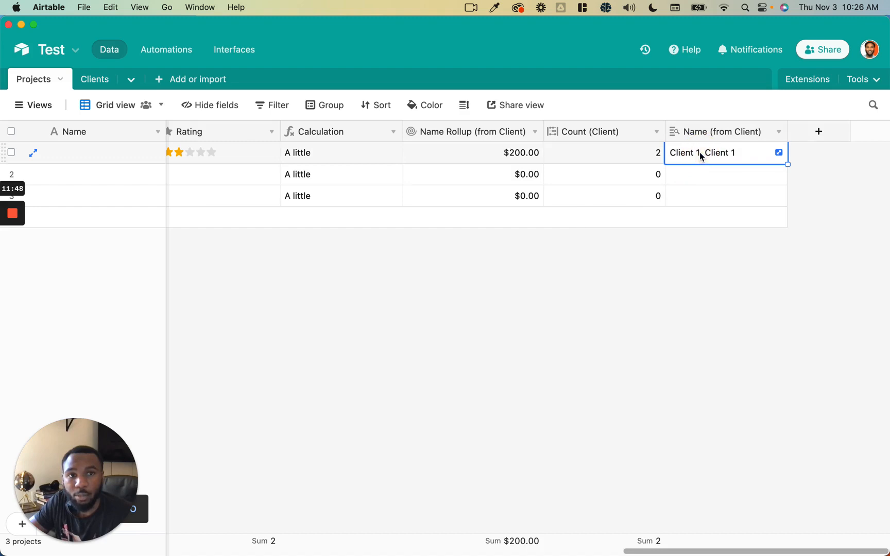
{"action": "left_click", "coordinate": [818, 132]}
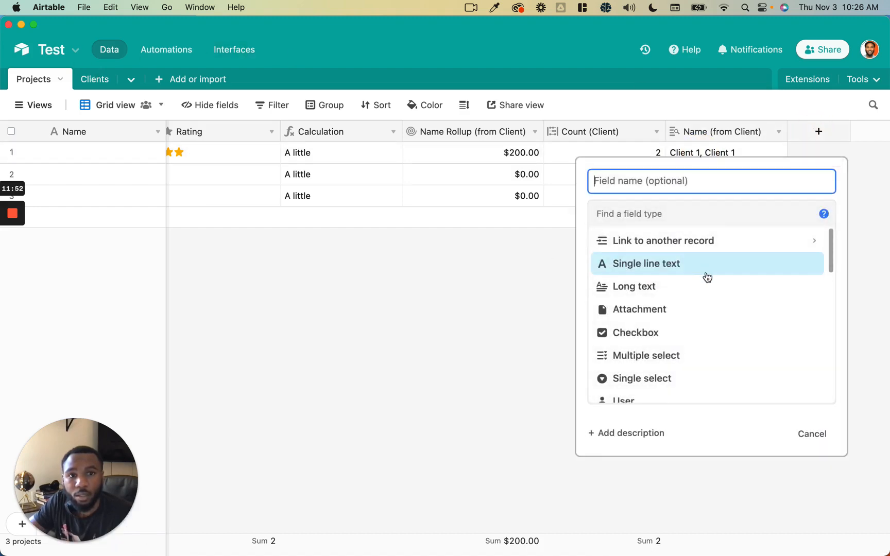
- Create a Created time field with the time included in 12-hour format
{"action": "scroll", "coordinate": [692, 308], "scroll_direction": "down", "scroll_amount": 10}
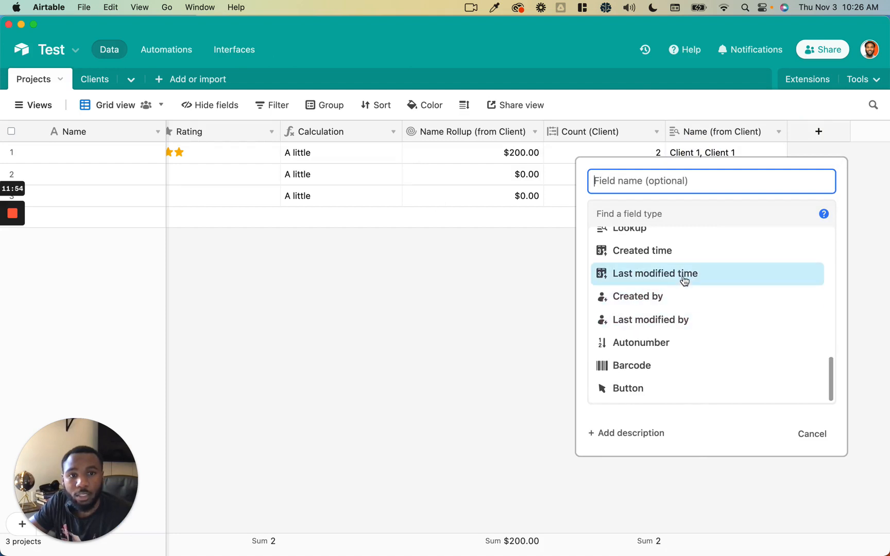
{"action": "scroll", "coordinate": [687, 259], "scroll_direction": "up", "scroll_amount": 1}
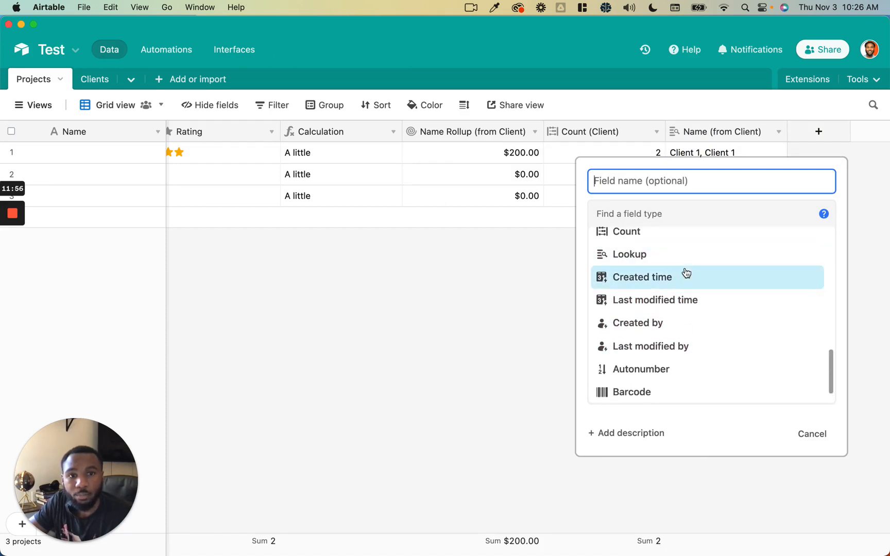
{"action": "left_click", "coordinate": [687, 273]}
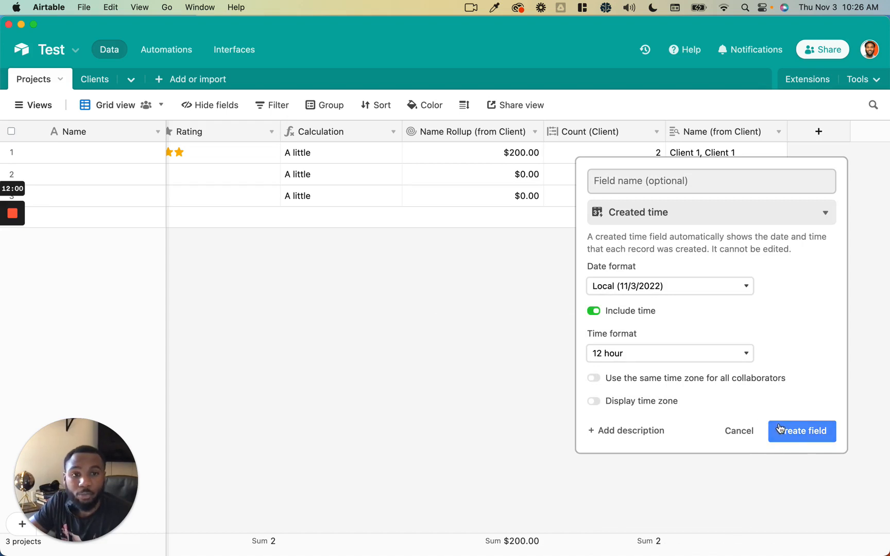
{"action": "left_click", "coordinate": [634, 315]}
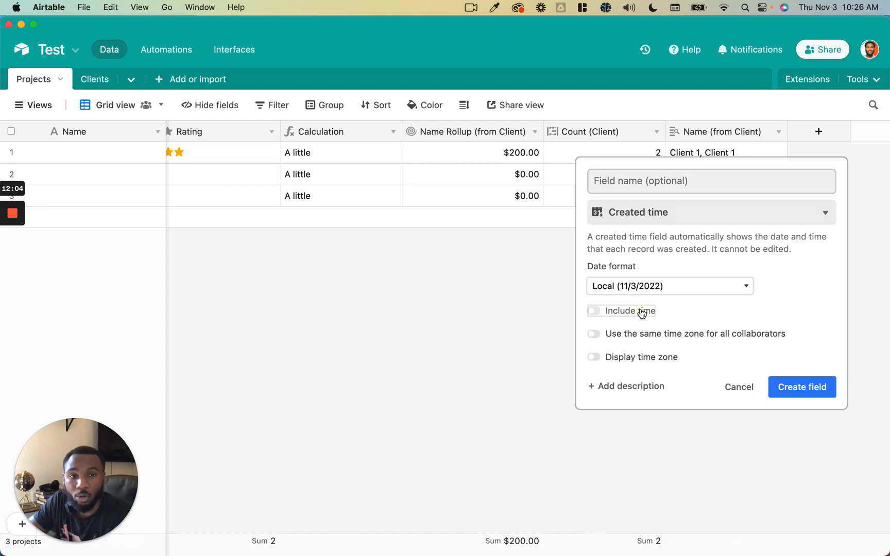
{"action": "left_click", "coordinate": [642, 312]}
{"action": "left_click", "coordinate": [802, 433]}
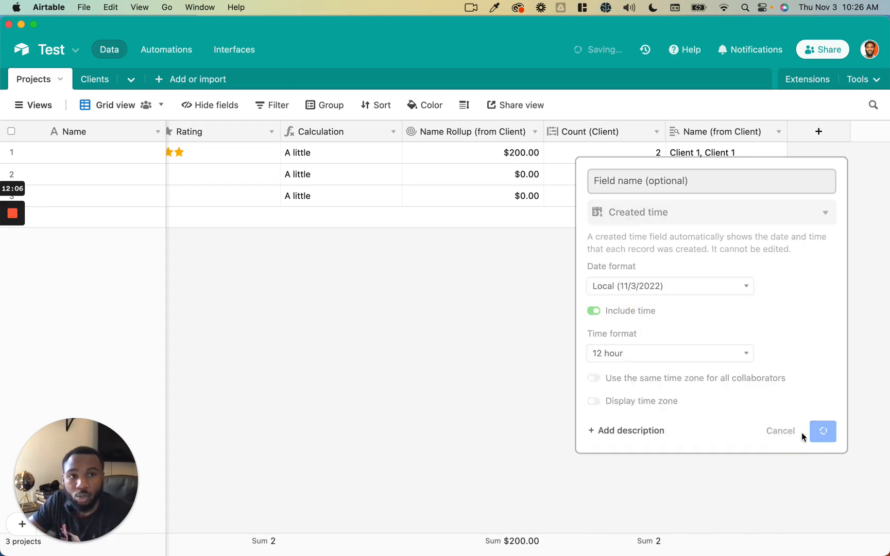
- Inspect the first project's Created cell showing 11/3/2022 10:10am
{"action": "left_click", "coordinate": [751, 152]}
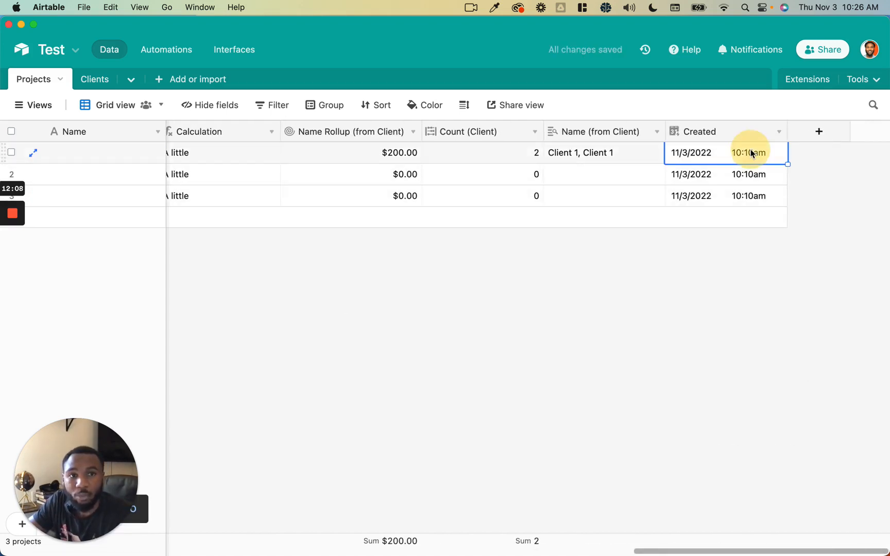
{"action": "left_click", "coordinate": [751, 152]}
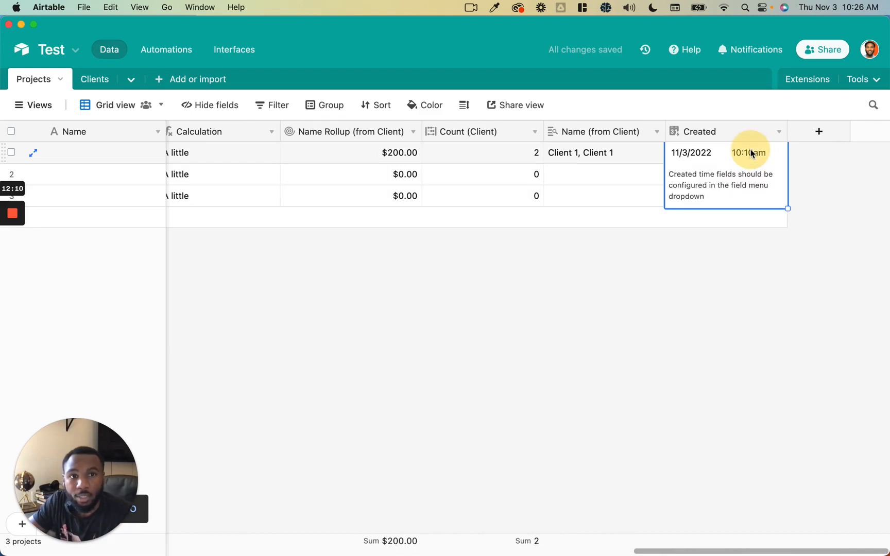
{"action": "left_click", "coordinate": [735, 263]}
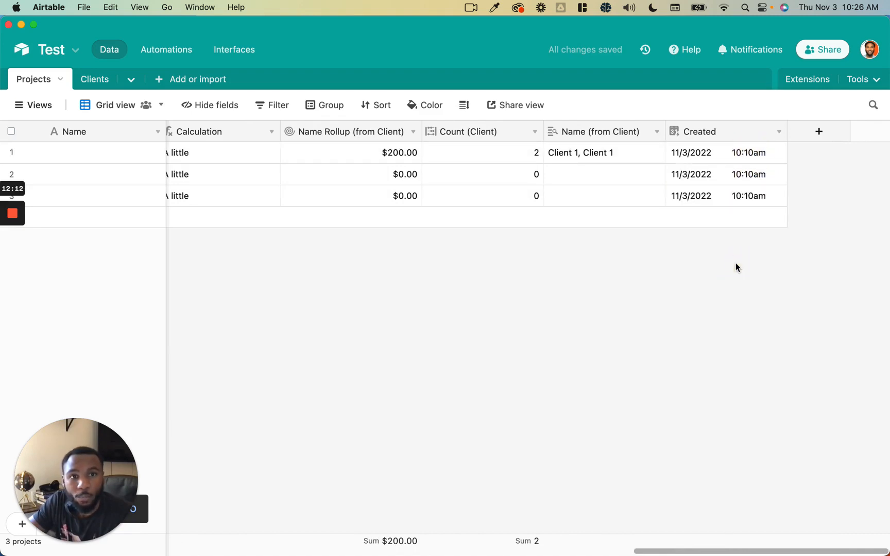
{"action": "left_click", "coordinate": [742, 160]}
{"action": "left_click", "coordinate": [816, 155]}
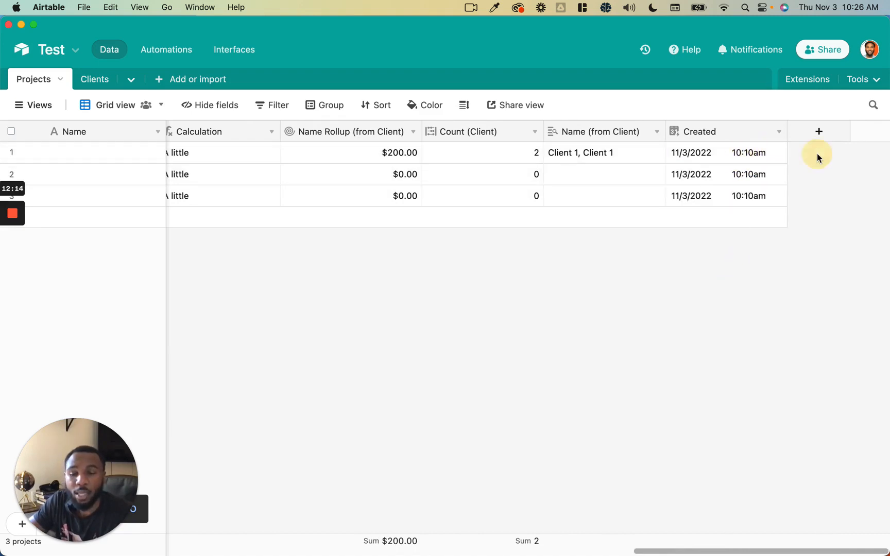
- Add a Last modified time field that tracks edits to the Status field only
{"action": "left_click", "coordinate": [825, 135]}
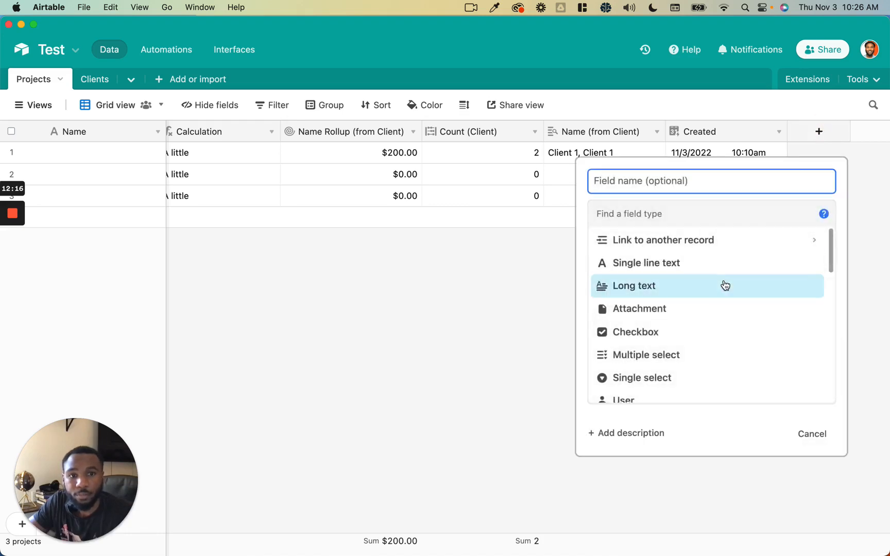
{"action": "scroll", "coordinate": [725, 285], "scroll_direction": "down", "scroll_amount": 10}
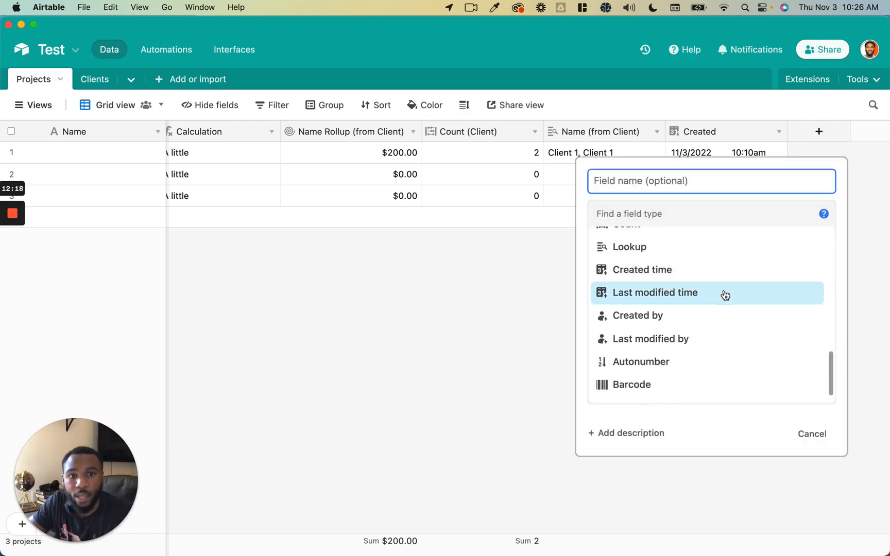
{"action": "left_click", "coordinate": [725, 293]}
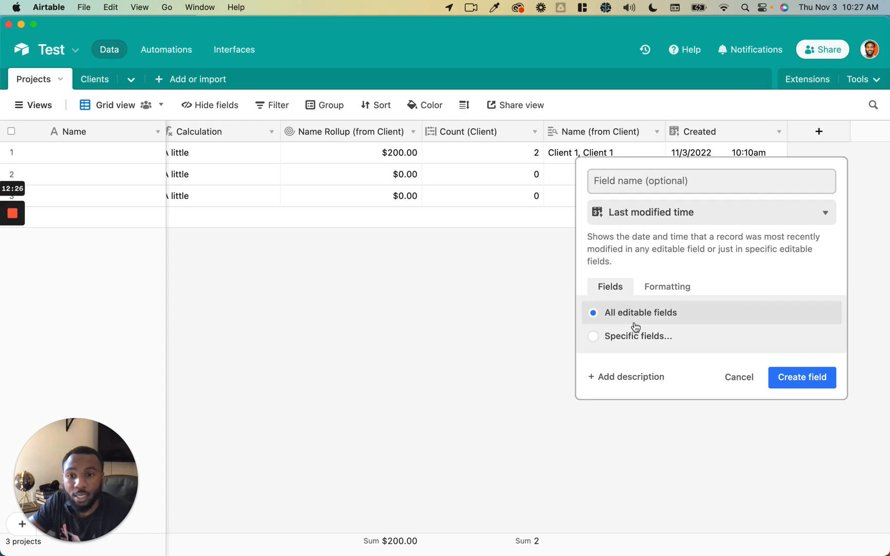
{"action": "left_click", "coordinate": [633, 337]}
{"action": "scroll", "coordinate": [443, 361], "scroll_direction": "down", "scroll_amount": 1}
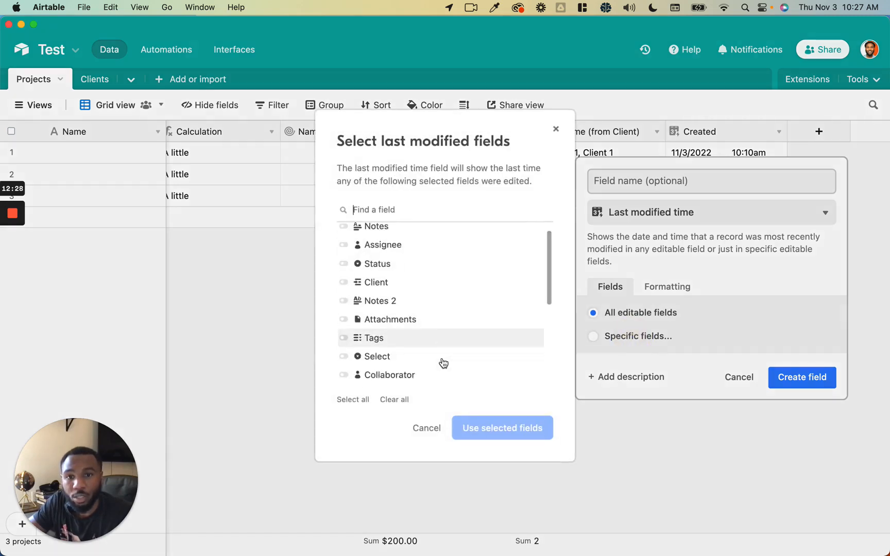
{"action": "scroll", "coordinate": [444, 363], "scroll_direction": "down", "scroll_amount": 5}
{"action": "scroll", "coordinate": [443, 363], "scroll_direction": "up", "scroll_amount": 6}
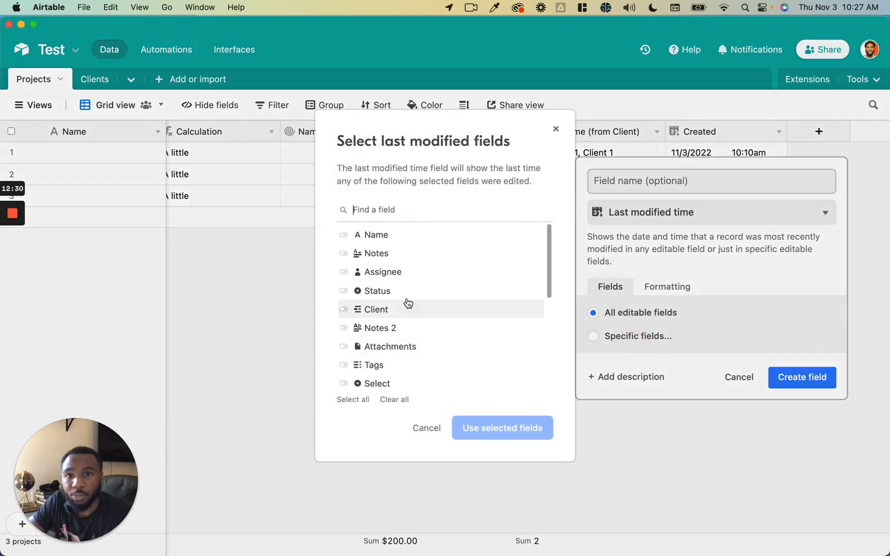
{"action": "left_click", "coordinate": [392, 292]}
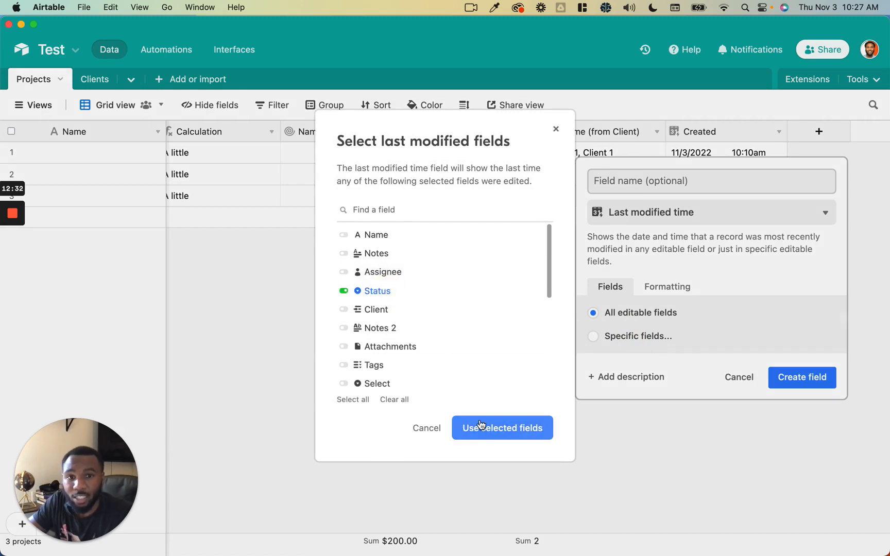
{"action": "left_click", "coordinate": [481, 427]}
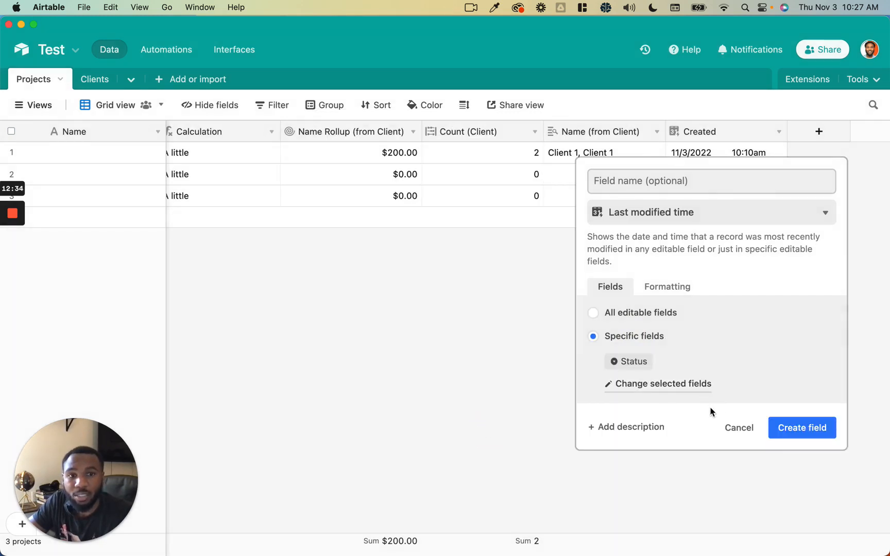
{"action": "left_click", "coordinate": [791, 431]}
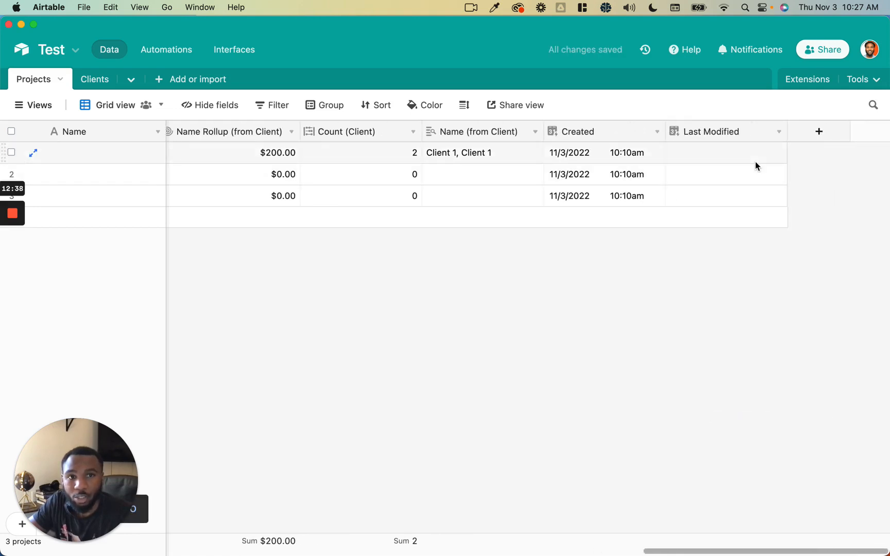
- Set the first project's Status to Todo and confirm Last Modified shows 11/3/2022 10:27am
{"action": "scroll", "coordinate": [756, 164], "scroll_direction": "left", "scroll_amount": 10}
{"action": "scroll", "coordinate": [755, 162], "scroll_direction": "left", "scroll_amount": 10}
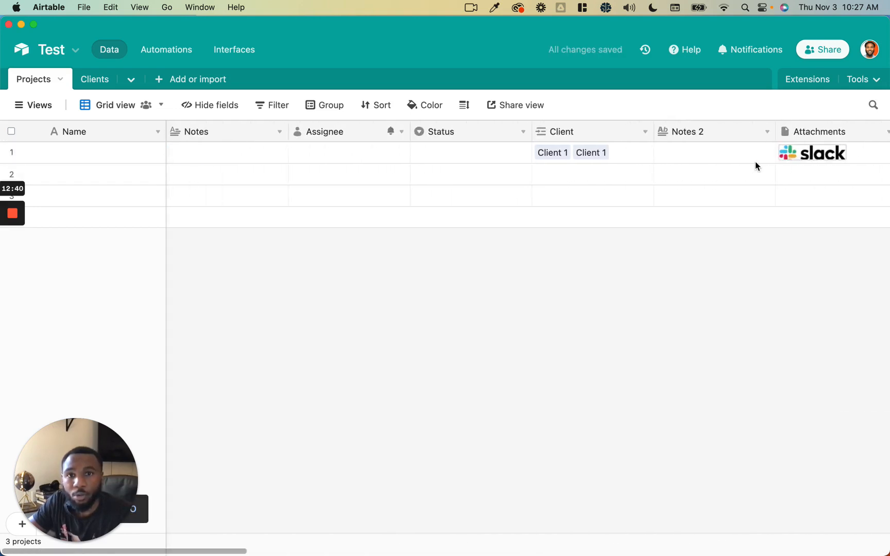
{"action": "left_click", "coordinate": [454, 151]}
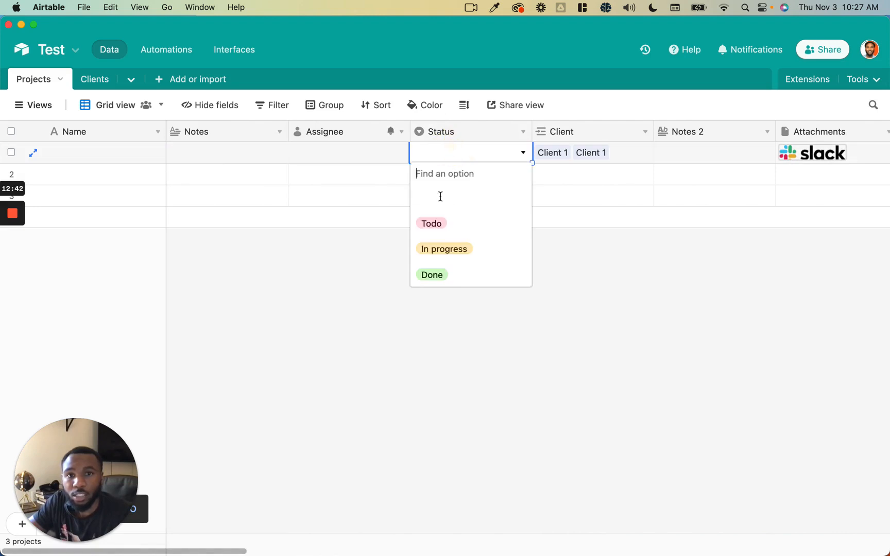
{"action": "left_click", "coordinate": [430, 229]}
{"action": "scroll", "coordinate": [502, 303], "scroll_direction": "right", "scroll_amount": 10}
{"action": "scroll", "coordinate": [502, 303], "scroll_direction": "right", "scroll_amount": 10}
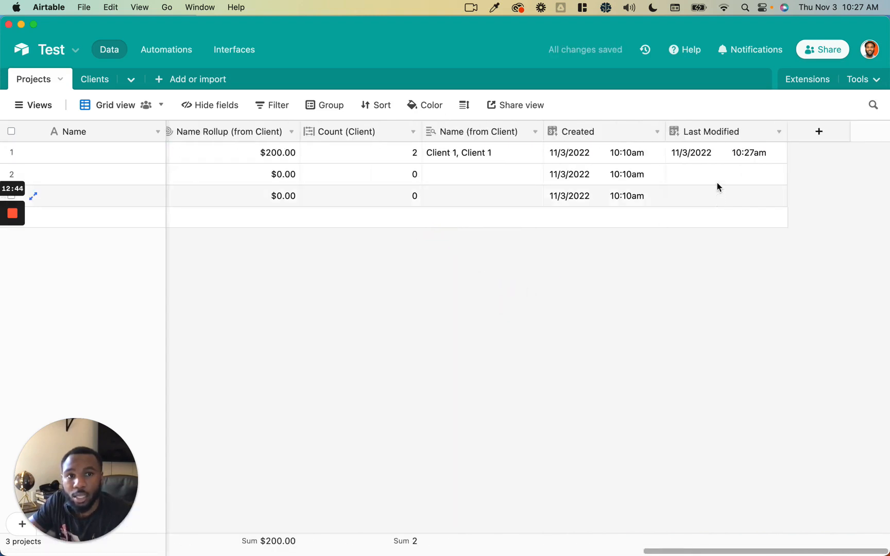
{"action": "left_click", "coordinate": [707, 152]}
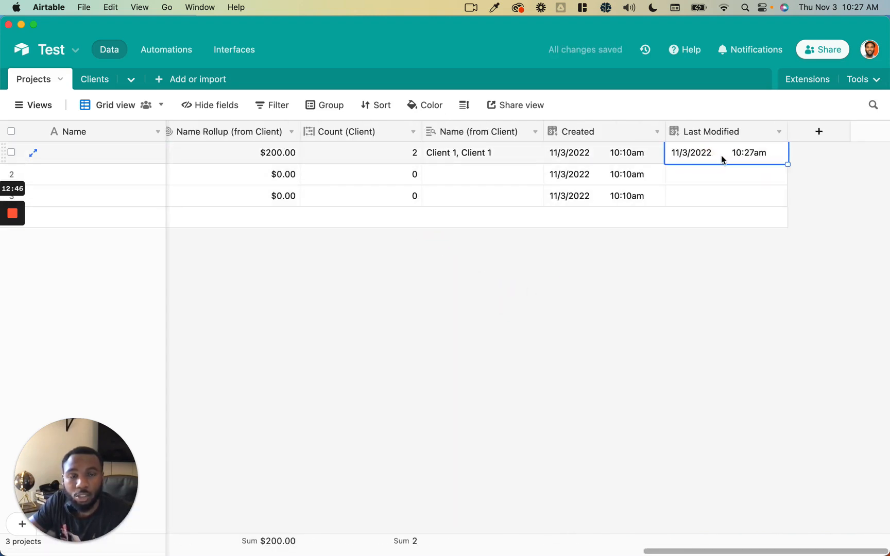
- Begin a new field of type Created by
{"action": "left_click", "coordinate": [817, 133]}
{"action": "scroll", "coordinate": [742, 326], "scroll_direction": "down", "scroll_amount": 10}
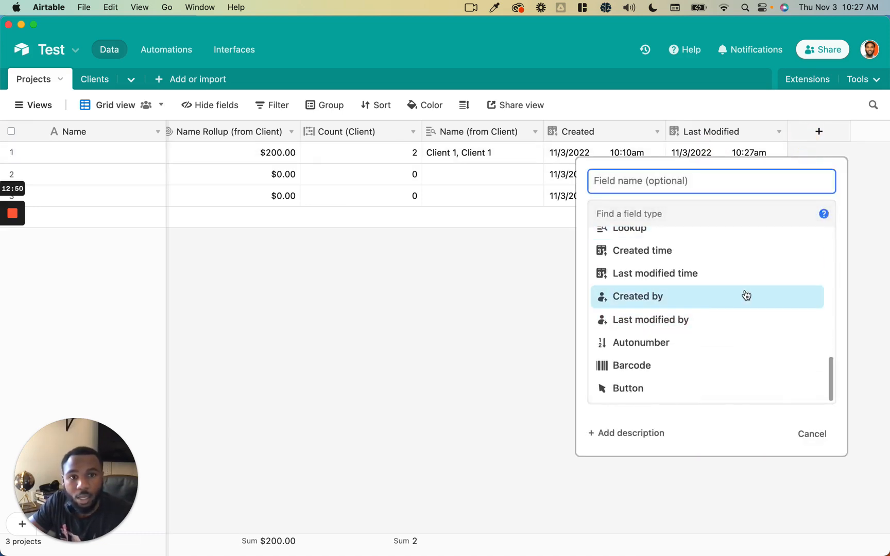
{"action": "left_click", "coordinate": [746, 296]}
- Create the Created By field, then a Last Modified By field tracking all fields
{"action": "left_click", "coordinate": [800, 285]}
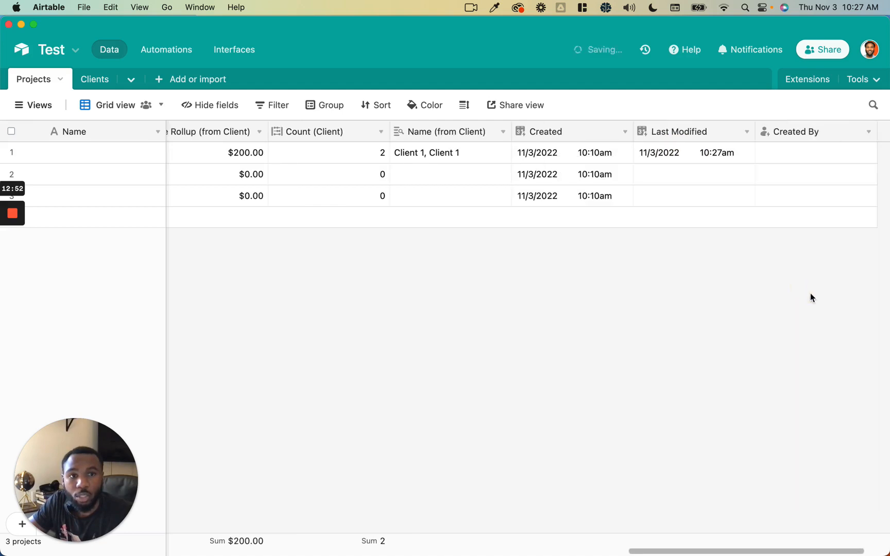
{"action": "left_click", "coordinate": [736, 152]}
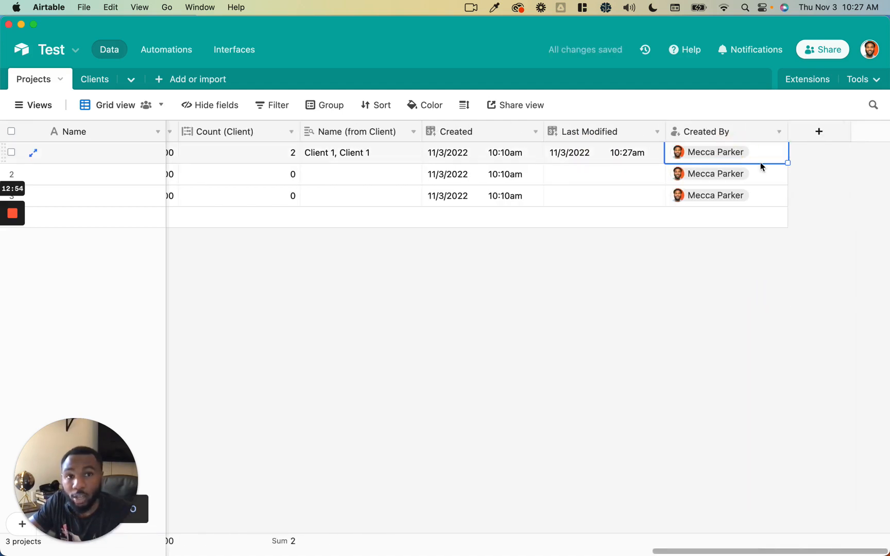
{"action": "left_click", "coordinate": [819, 132]}
{"action": "scroll", "coordinate": [722, 312], "scroll_direction": "down", "scroll_amount": 10}
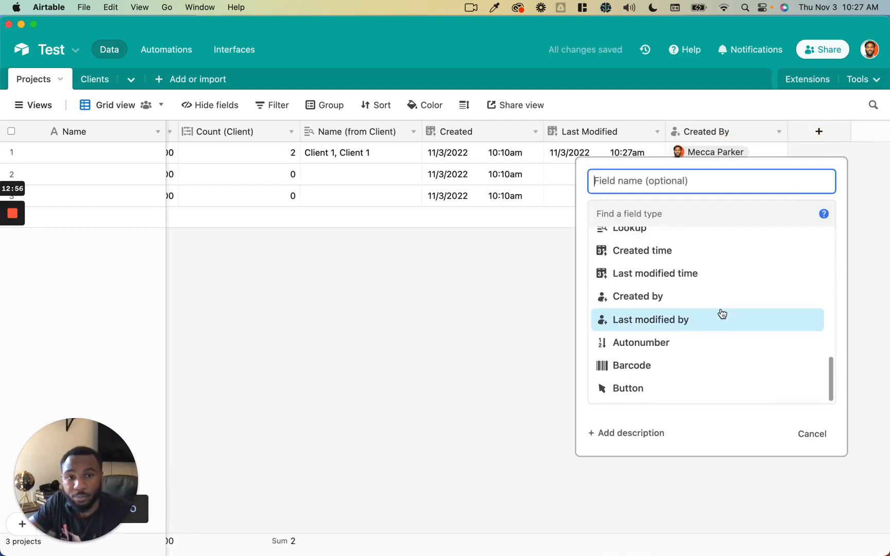
{"action": "left_click", "coordinate": [722, 318]}
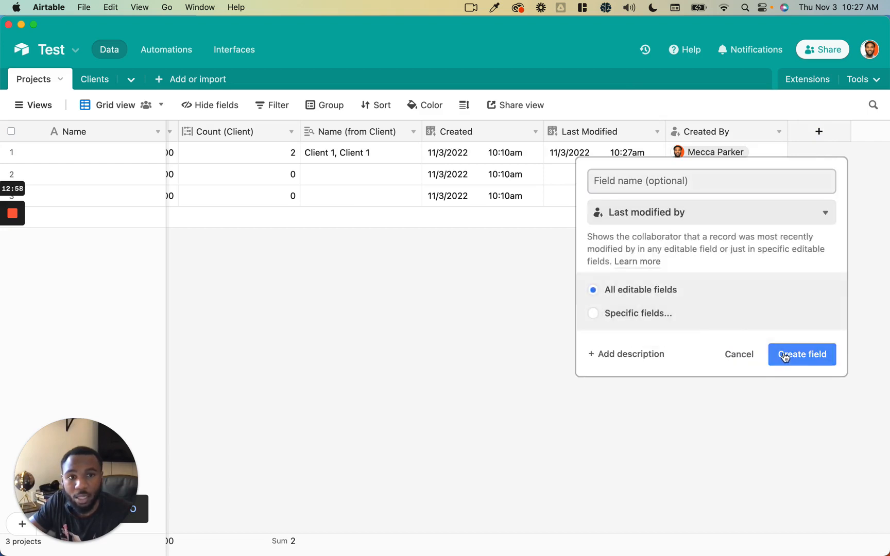
{"action": "left_click", "coordinate": [664, 321]}
{"action": "scroll", "coordinate": [505, 324], "scroll_direction": "down", "scroll_amount": 10}
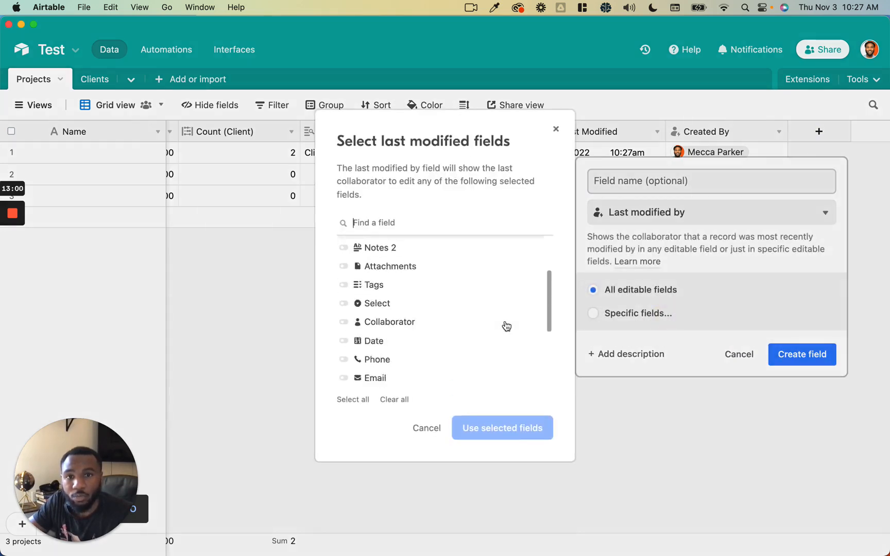
{"action": "scroll", "coordinate": [507, 325], "scroll_direction": "up", "scroll_amount": 10}
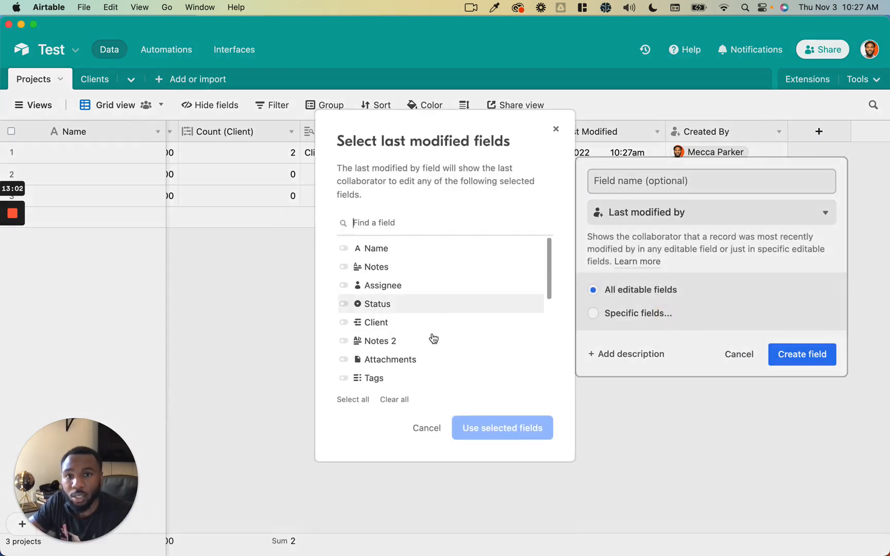
{"action": "left_click", "coordinate": [412, 428]}
{"action": "left_click", "coordinate": [804, 355]}
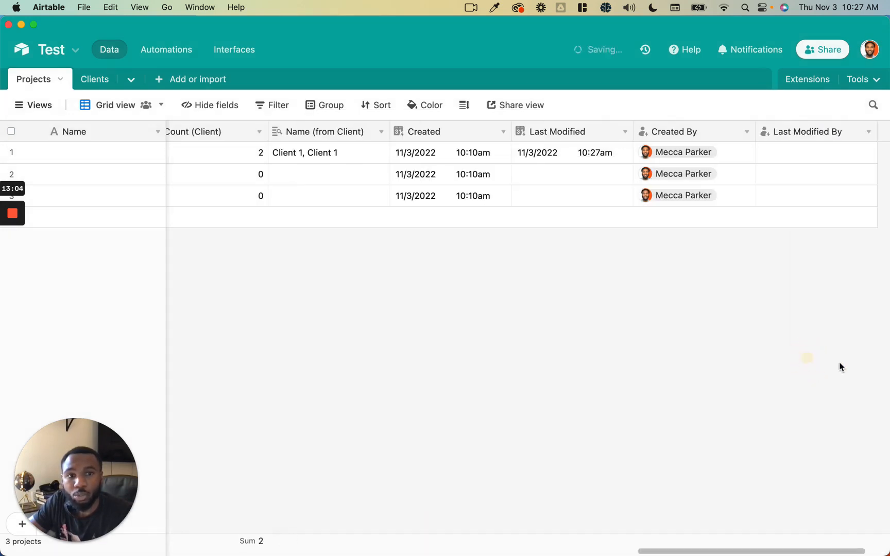
{"action": "left_click", "coordinate": [740, 153]}
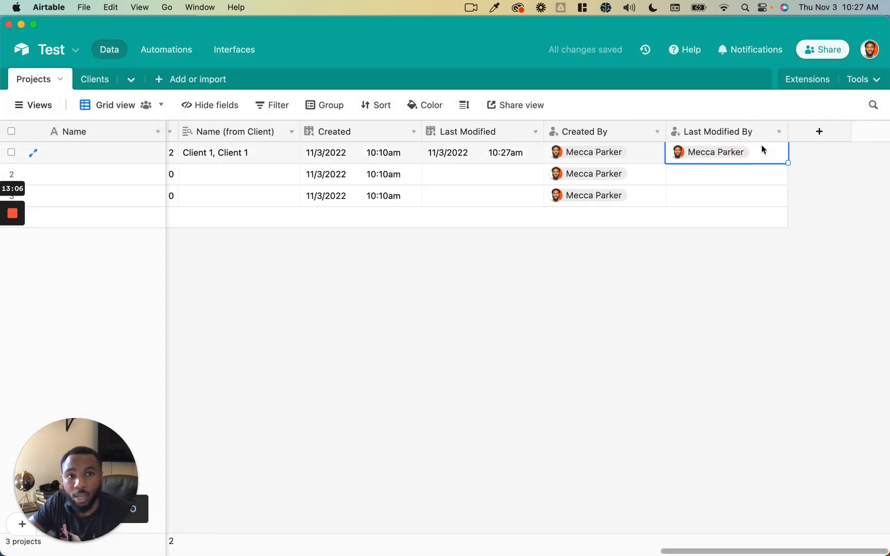
- Begin a new field of type Autonumber
{"action": "left_click", "coordinate": [818, 133]}
{"action": "scroll", "coordinate": [686, 334], "scroll_direction": "down", "scroll_amount": 10}
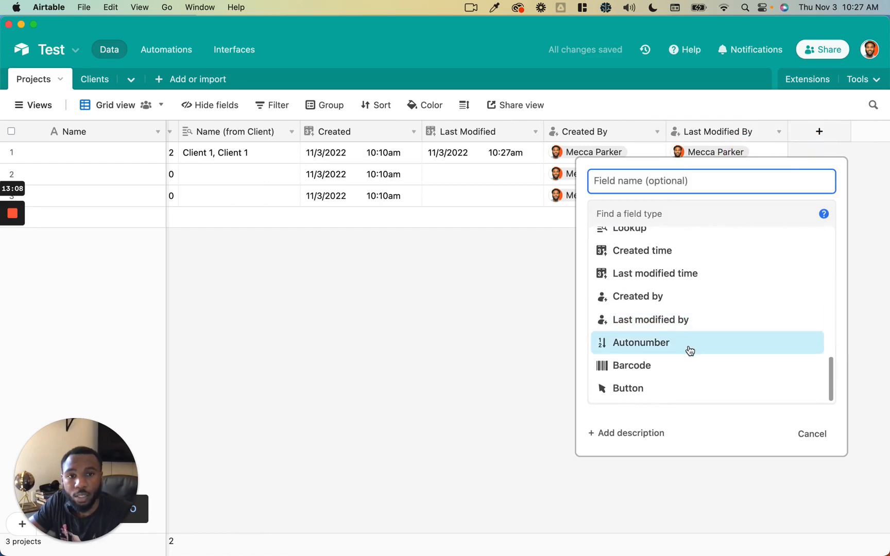
{"action": "left_click", "coordinate": [690, 351]}
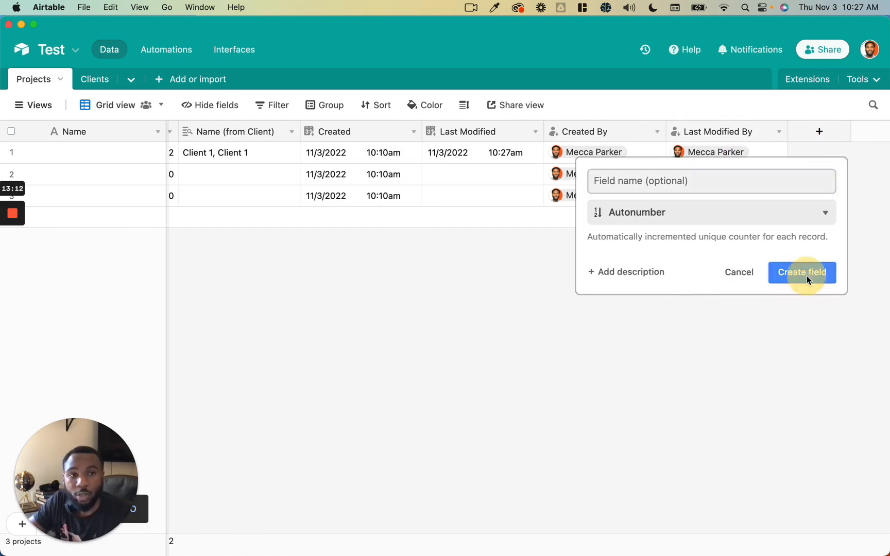
- Create the Autonumber ID field and verify it numbers the three projects 1, 2 and 3
{"action": "left_click", "coordinate": [807, 275]}
{"action": "left_click", "coordinate": [800, 176]}
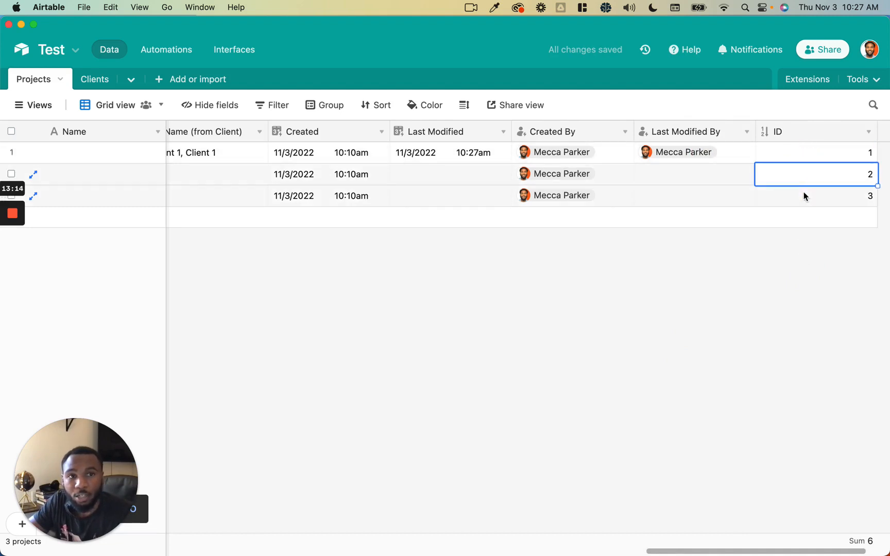
{"action": "left_click", "coordinate": [804, 195]}
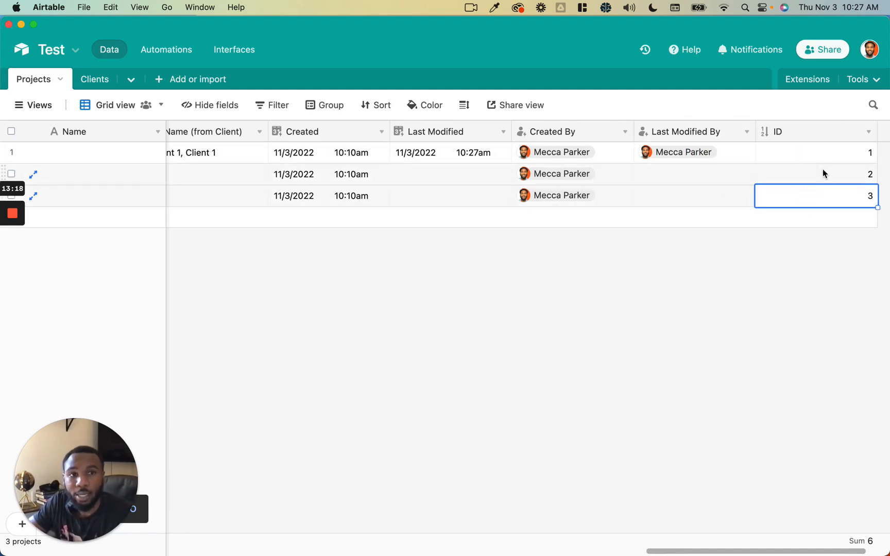
{"action": "left_click", "coordinate": [823, 169]}
{"action": "left_click", "coordinate": [822, 154]}
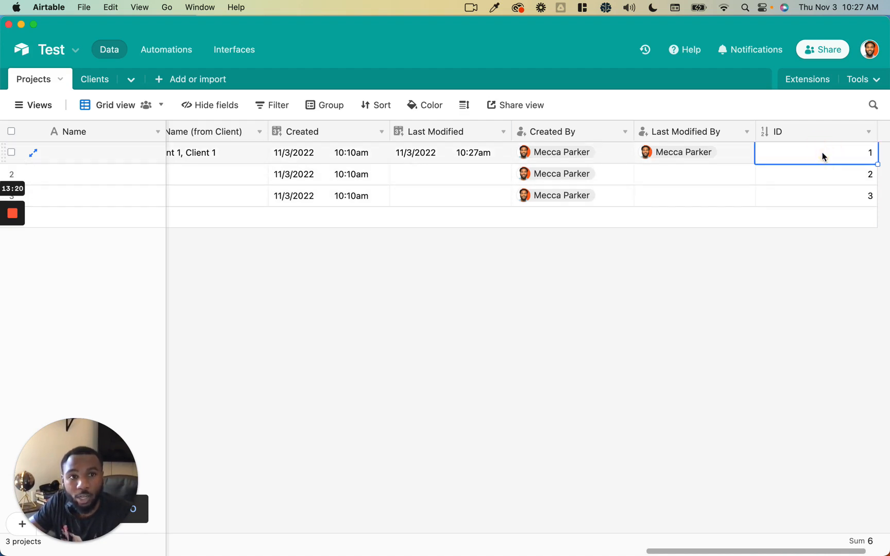
{"action": "scroll", "coordinate": [832, 149], "scroll_direction": "right", "scroll_amount": 3}
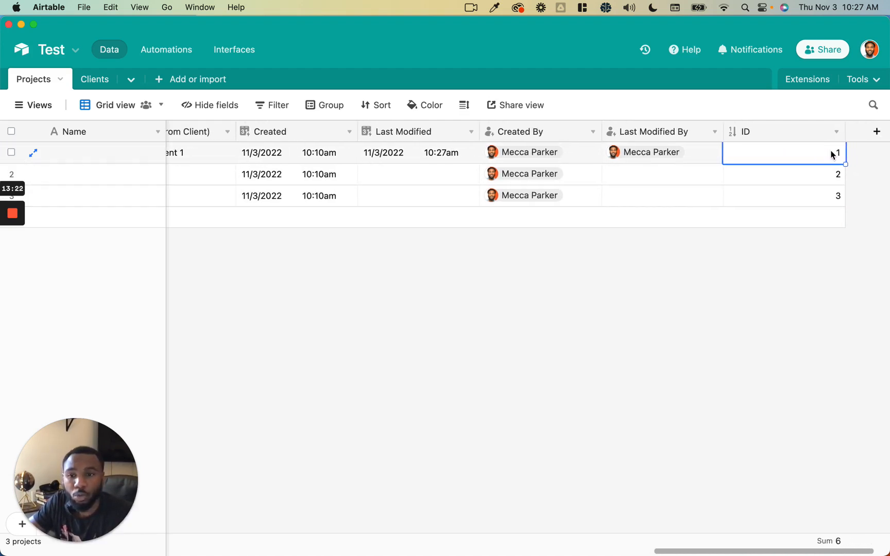
{"action": "scroll", "coordinate": [785, 173], "scroll_direction": "right", "scroll_amount": 2}
{"action": "left_click", "coordinate": [777, 174]}
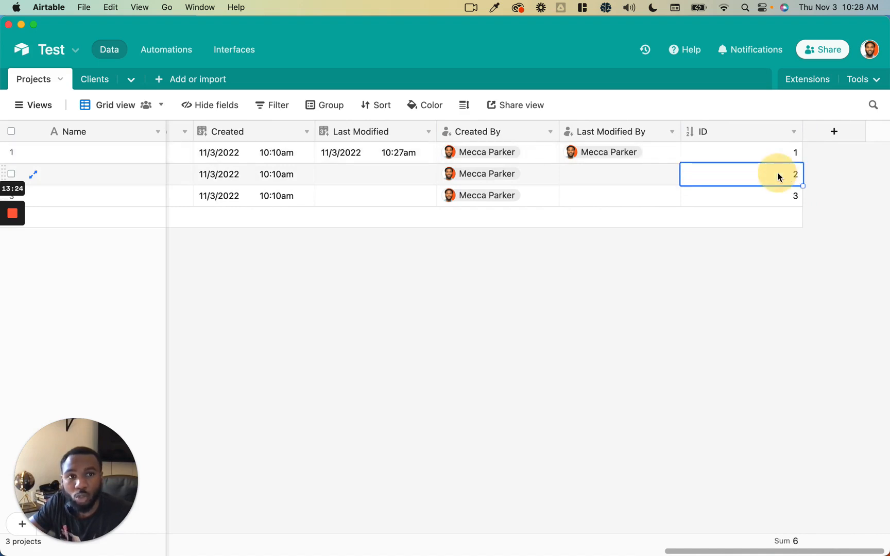
{"action": "left_click", "coordinate": [766, 191]}
{"action": "left_click", "coordinate": [830, 135]}
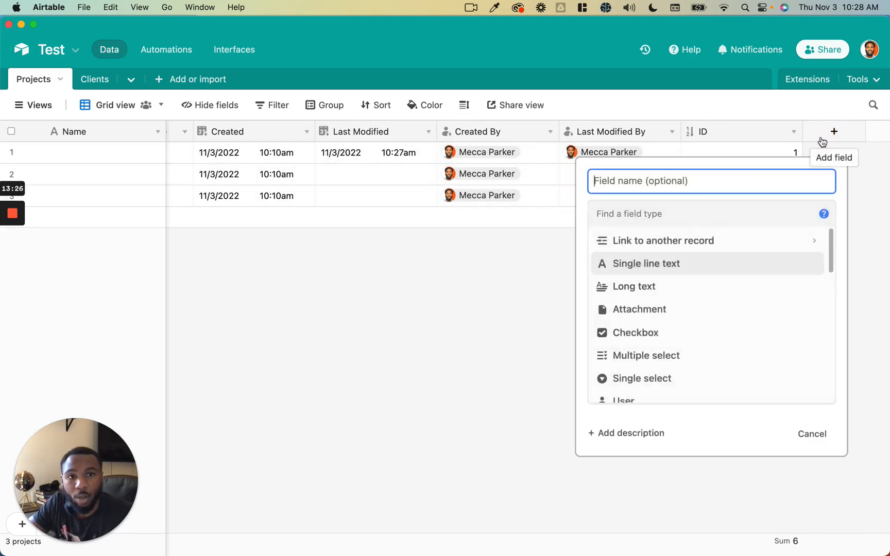
- Create a Barcode field and try editing row 1's Barcode cell
{"action": "scroll", "coordinate": [715, 283], "scroll_direction": "down", "scroll_amount": 10}
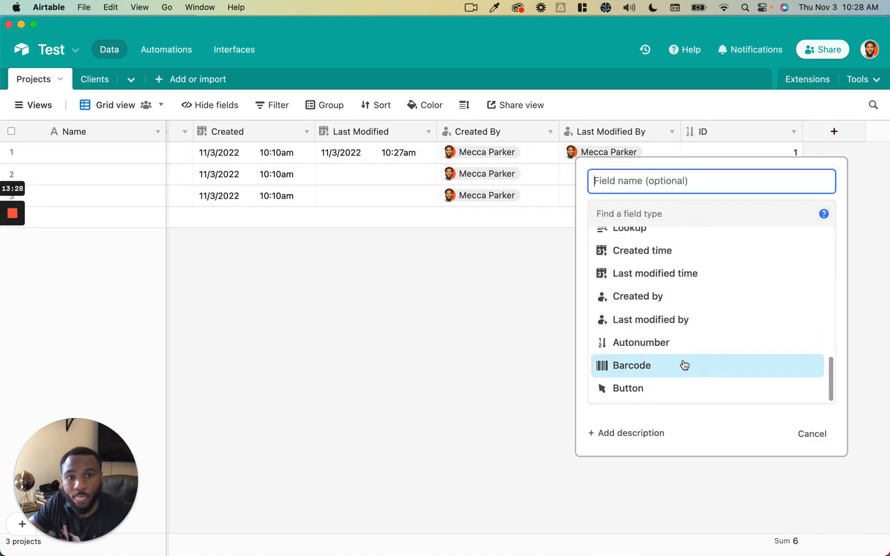
{"action": "left_click", "coordinate": [683, 366]}
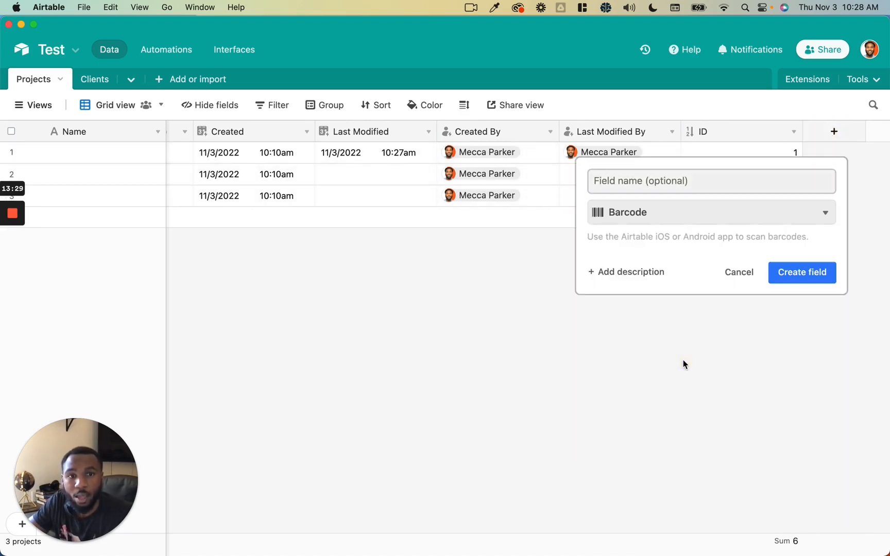
{"action": "left_click", "coordinate": [797, 279]}
{"action": "left_click", "coordinate": [766, 160]}
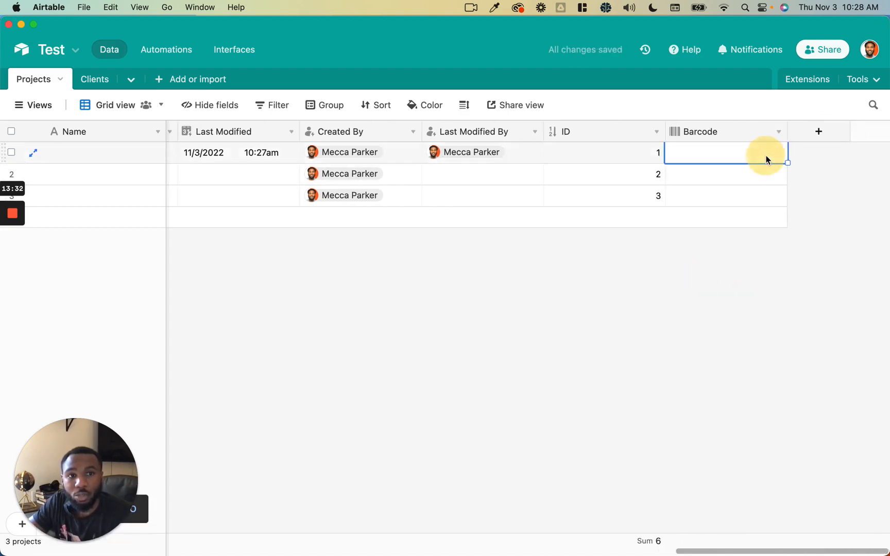
{"action": "left_click", "coordinate": [766, 156]}
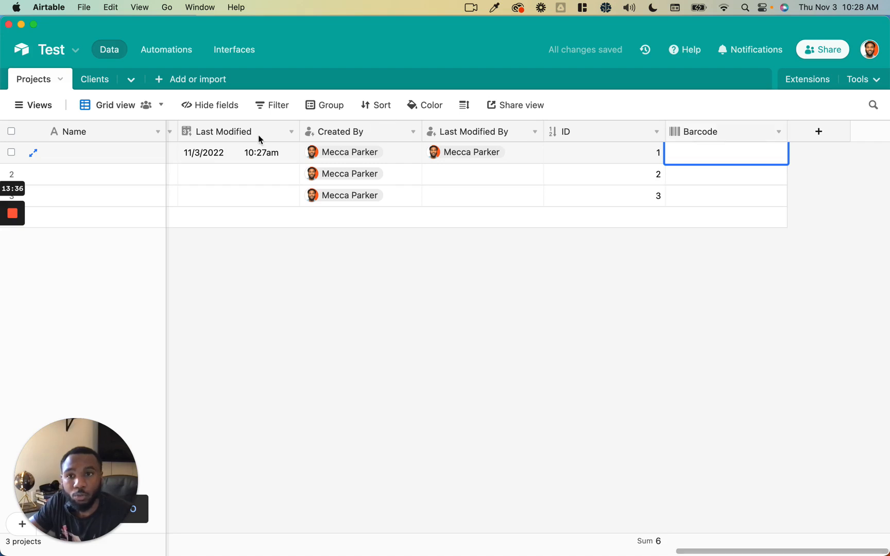
- Close the Barcode settings unchanged, check the empty Barcode cells, and begin another field
{"action": "left_click", "coordinate": [13, 262]}
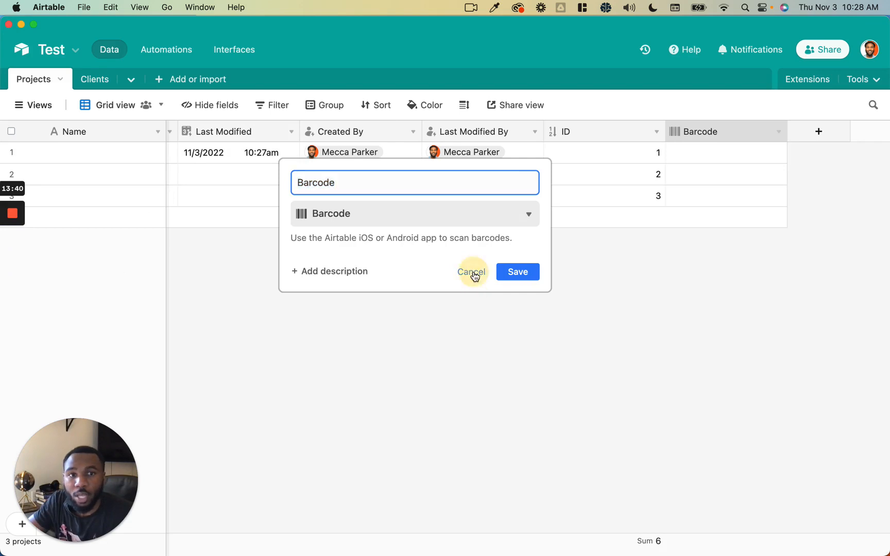
{"action": "left_click", "coordinate": [708, 155]}
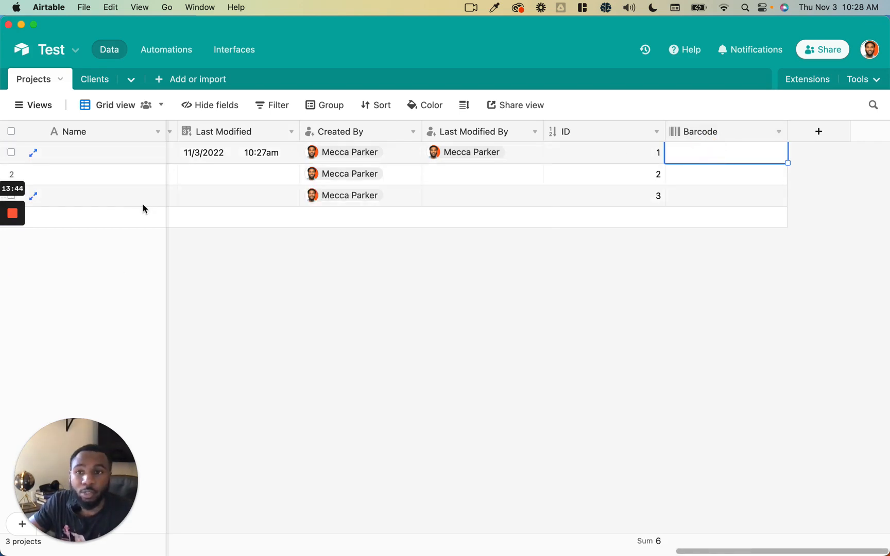
{"action": "left_click", "coordinate": [11, 264]}
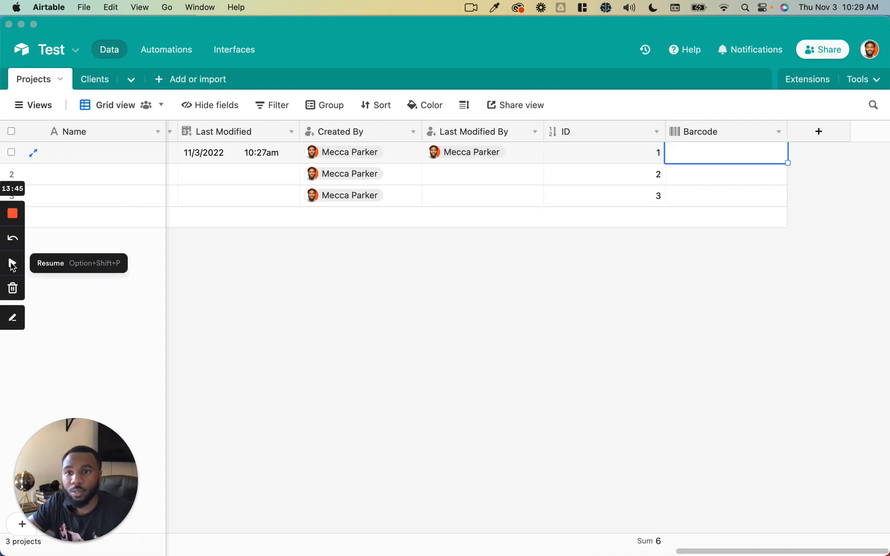
{"action": "left_click", "coordinate": [12, 263]}
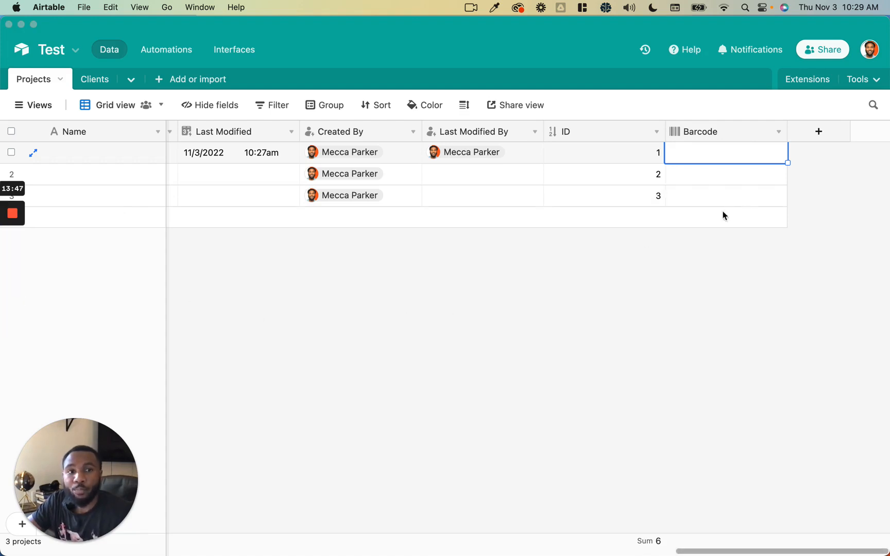
{"action": "left_click", "coordinate": [718, 171]}
{"action": "left_click", "coordinate": [717, 153]}
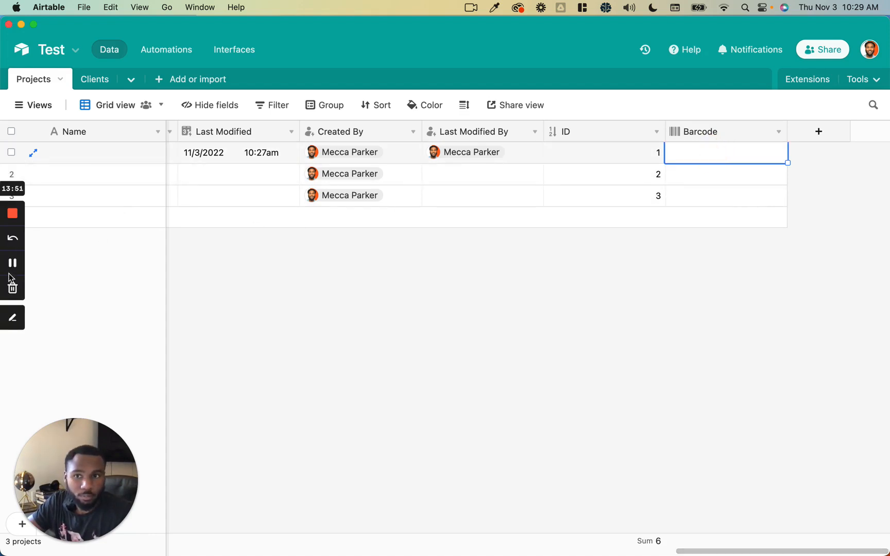
{"action": "left_click", "coordinate": [11, 263]}
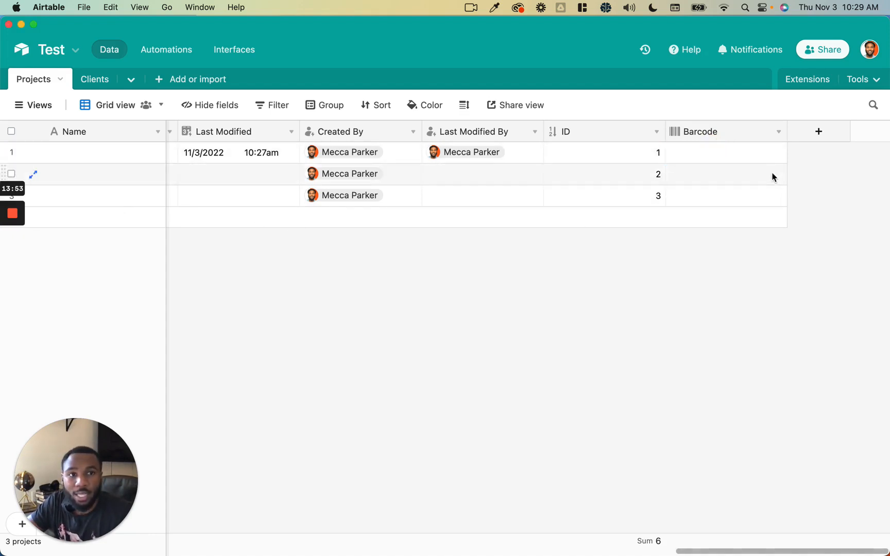
{"action": "left_click", "coordinate": [819, 132]}
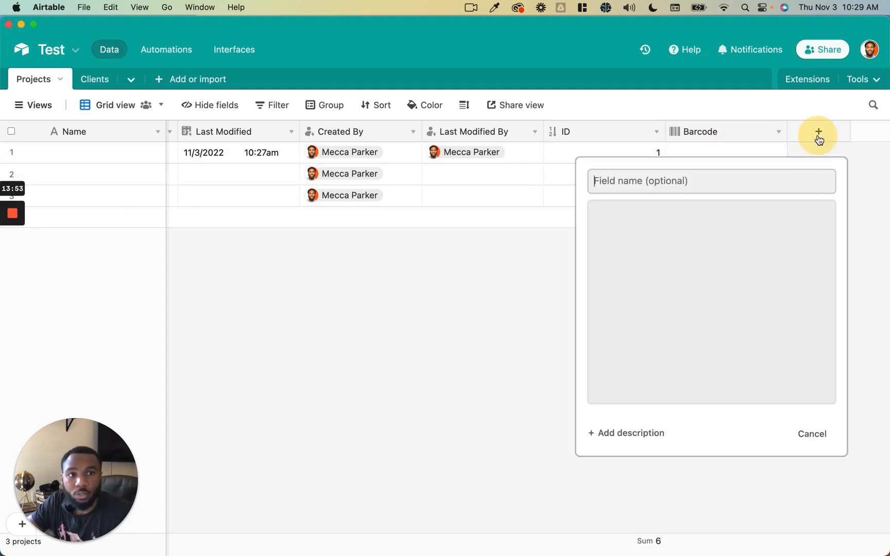
- Choose the Button field type and keep Open URL as its action
{"action": "scroll", "coordinate": [724, 298], "scroll_direction": "down", "scroll_amount": 10}
{"action": "left_click", "coordinate": [677, 383]}
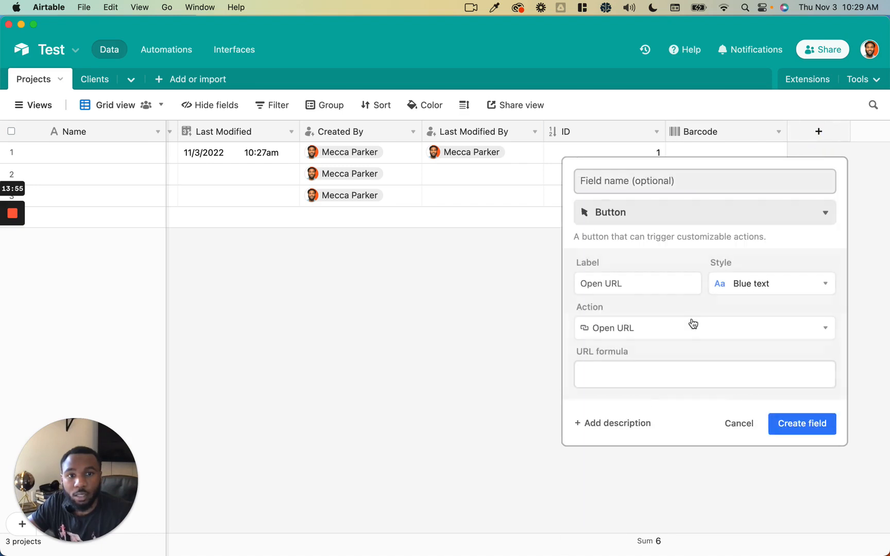
{"action": "double_click", "coordinate": [664, 284]}
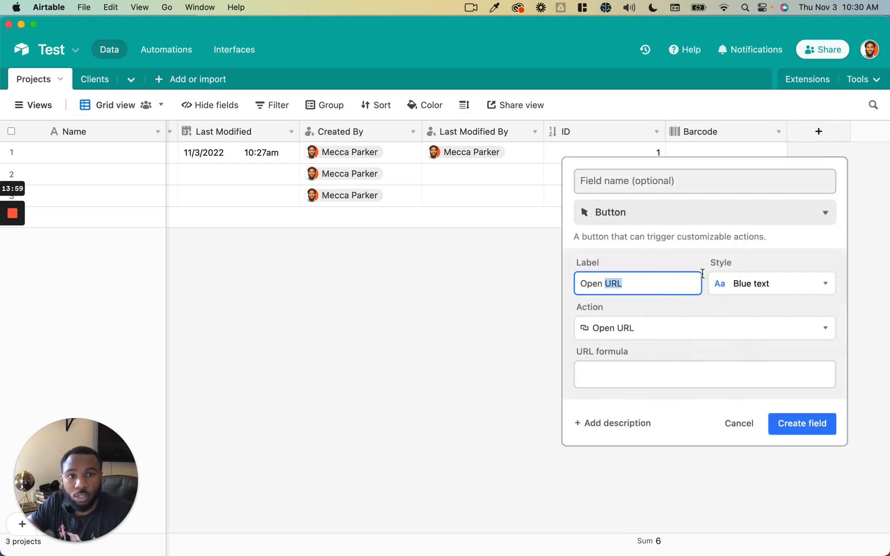
{"action": "left_click", "coordinate": [675, 326]}
{"action": "scroll", "coordinate": [654, 381], "scroll_direction": "down", "scroll_amount": 2}
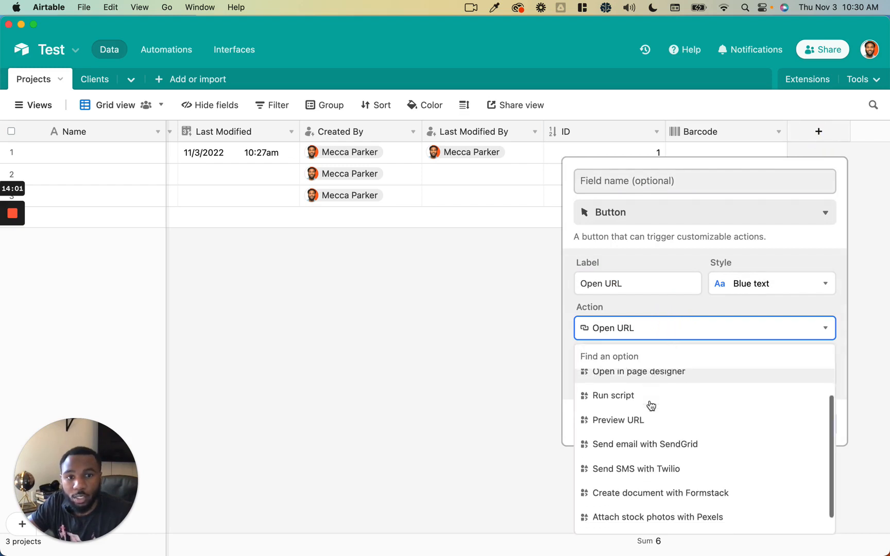
{"action": "scroll", "coordinate": [651, 404], "scroll_direction": "up", "scroll_amount": 2}
{"action": "scroll", "coordinate": [650, 402], "scroll_direction": "up", "scroll_amount": 1}
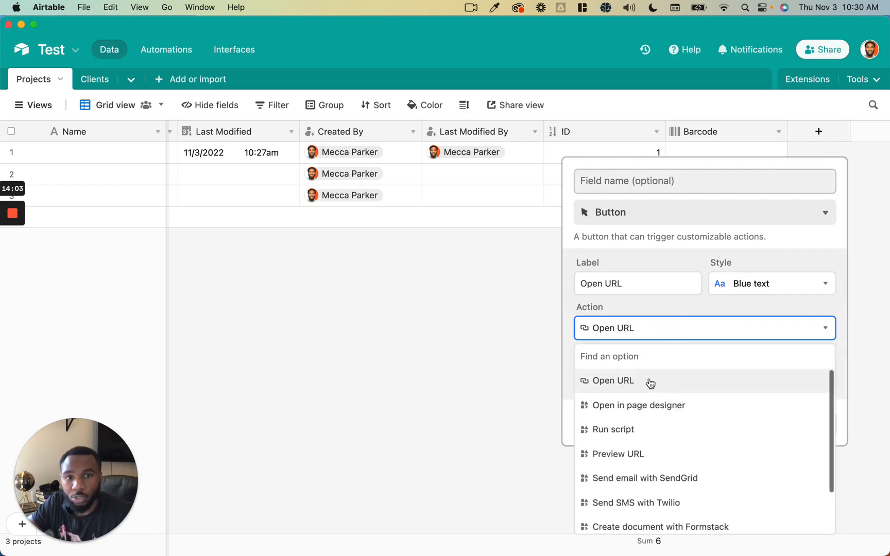
{"action": "scroll", "coordinate": [635, 427], "scroll_direction": "down", "scroll_amount": 1}
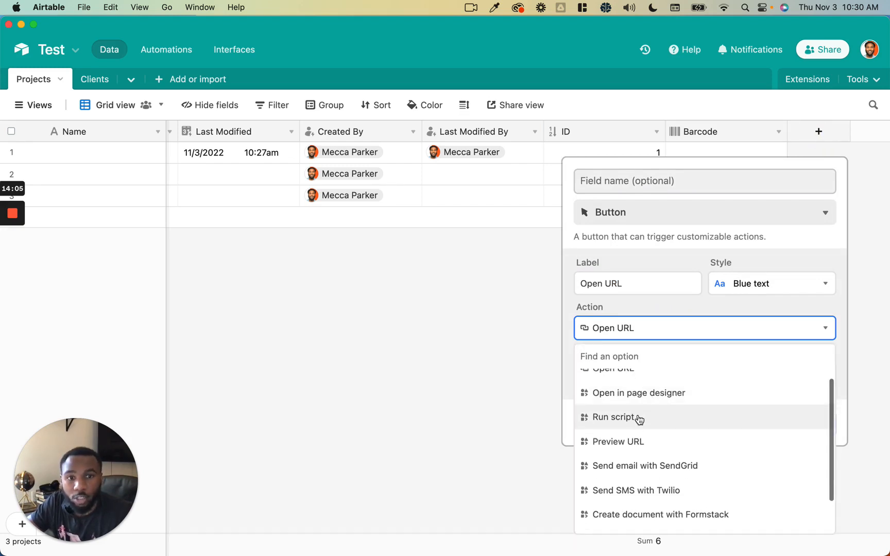
{"action": "scroll", "coordinate": [654, 425], "scroll_direction": "down", "scroll_amount": 3}
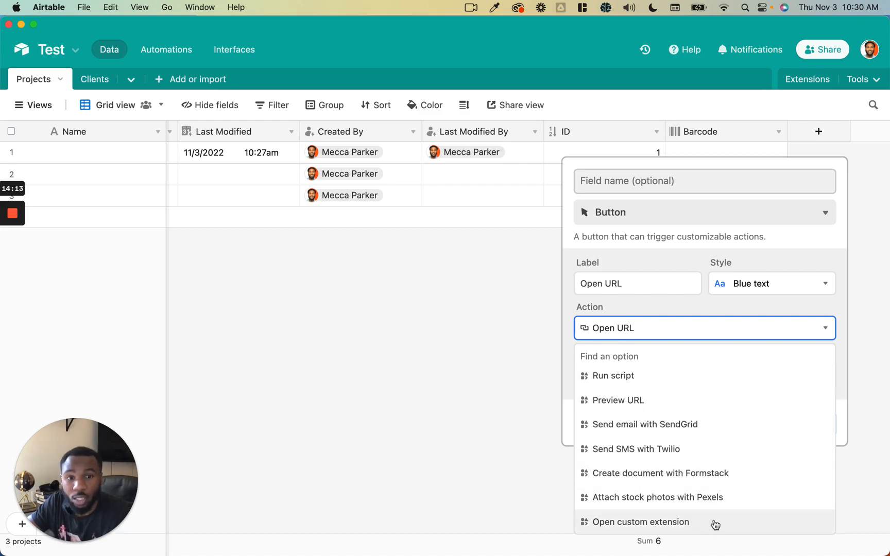
{"action": "left_click", "coordinate": [750, 308]}
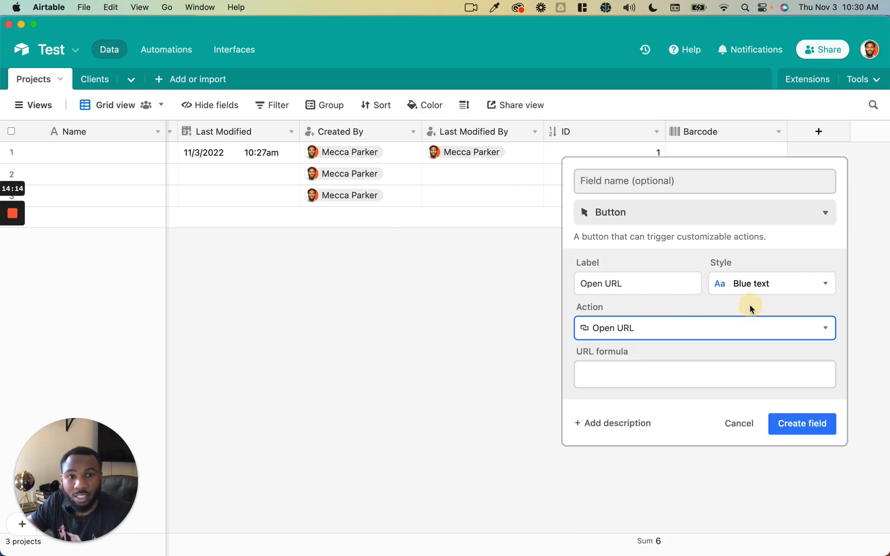
- Set the button's URL formula to the URL field and create the Open URL field
{"action": "left_click", "coordinate": [666, 367]}
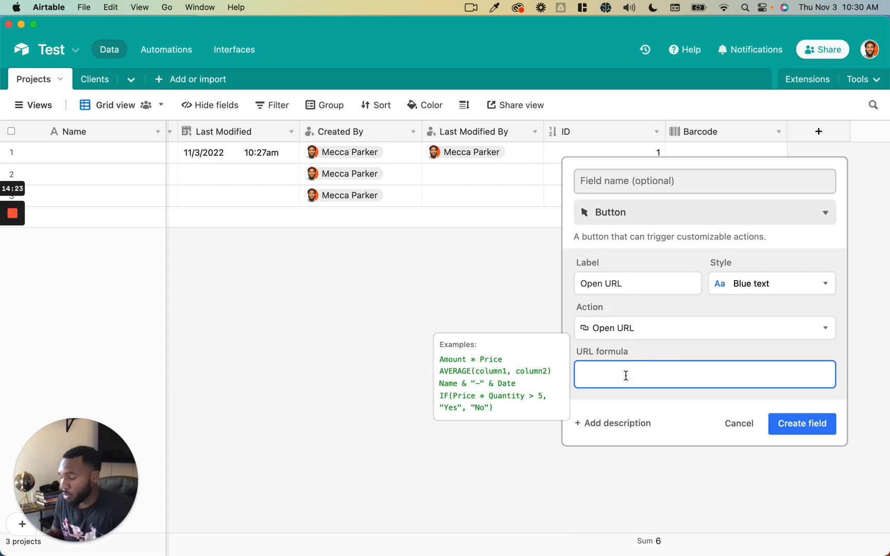
{"action": "type", "text": "\"google.com"}
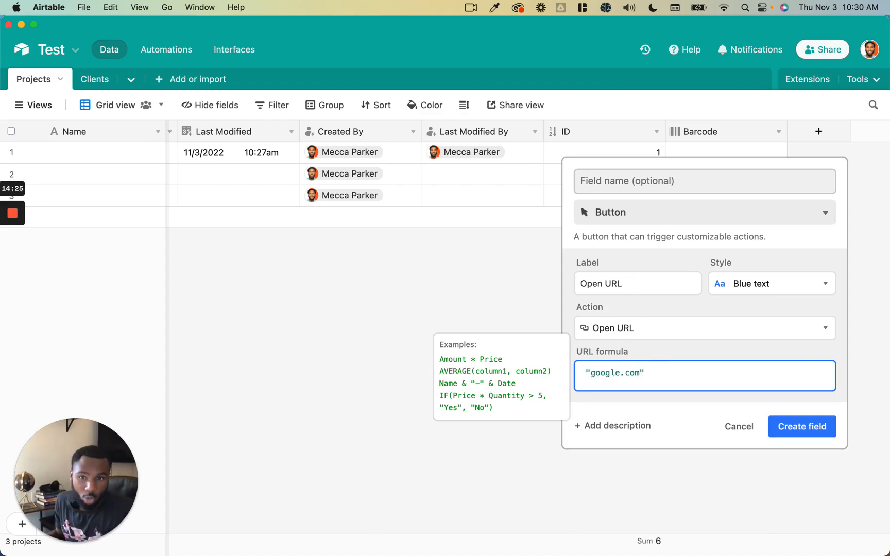
{"action": "left_click_drag", "start_coordinate": [647, 373], "coordinate": [586, 373]}
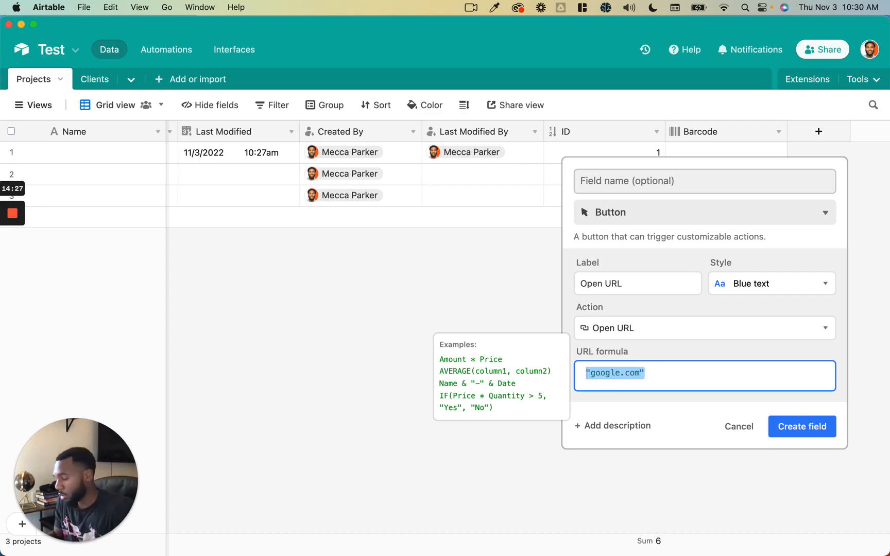
{"action": "type", "text": "url"}
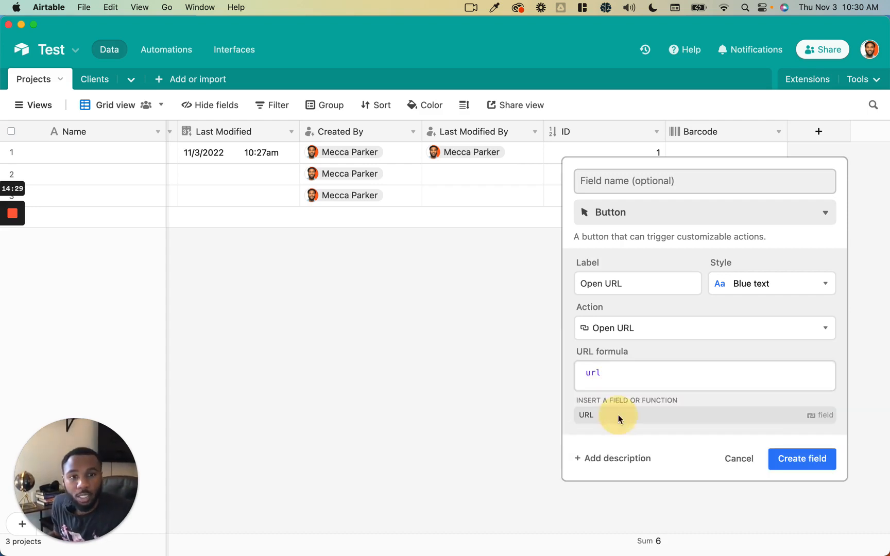
{"action": "left_click", "coordinate": [619, 415]}
{"action": "left_click", "coordinate": [791, 424]}
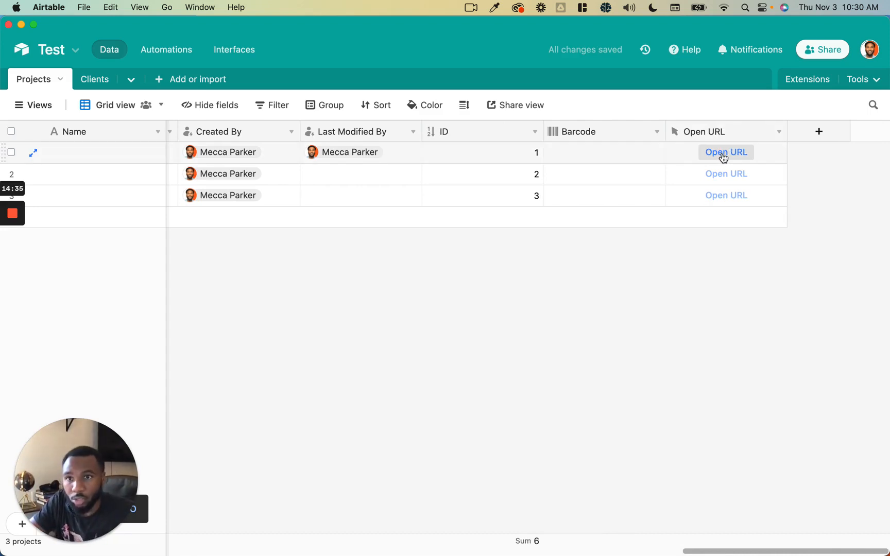
{"action": "left_click", "coordinate": [658, 297]}
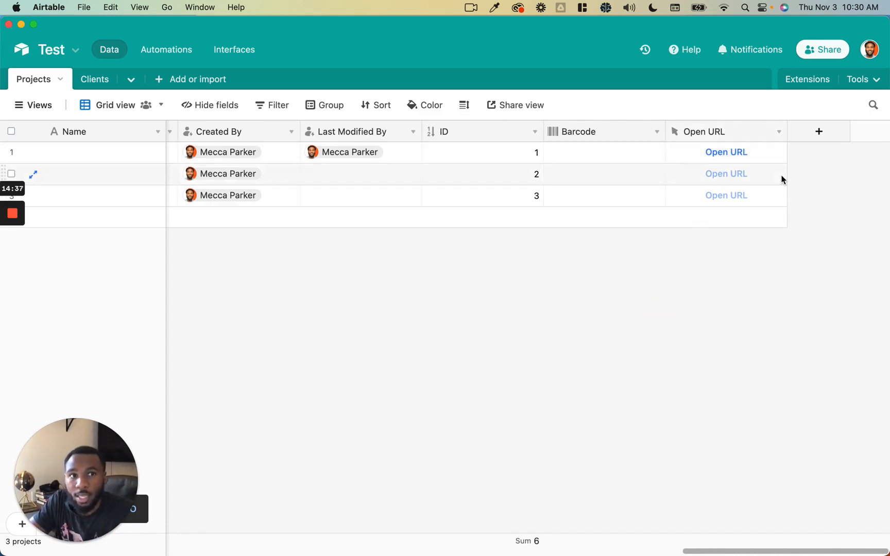